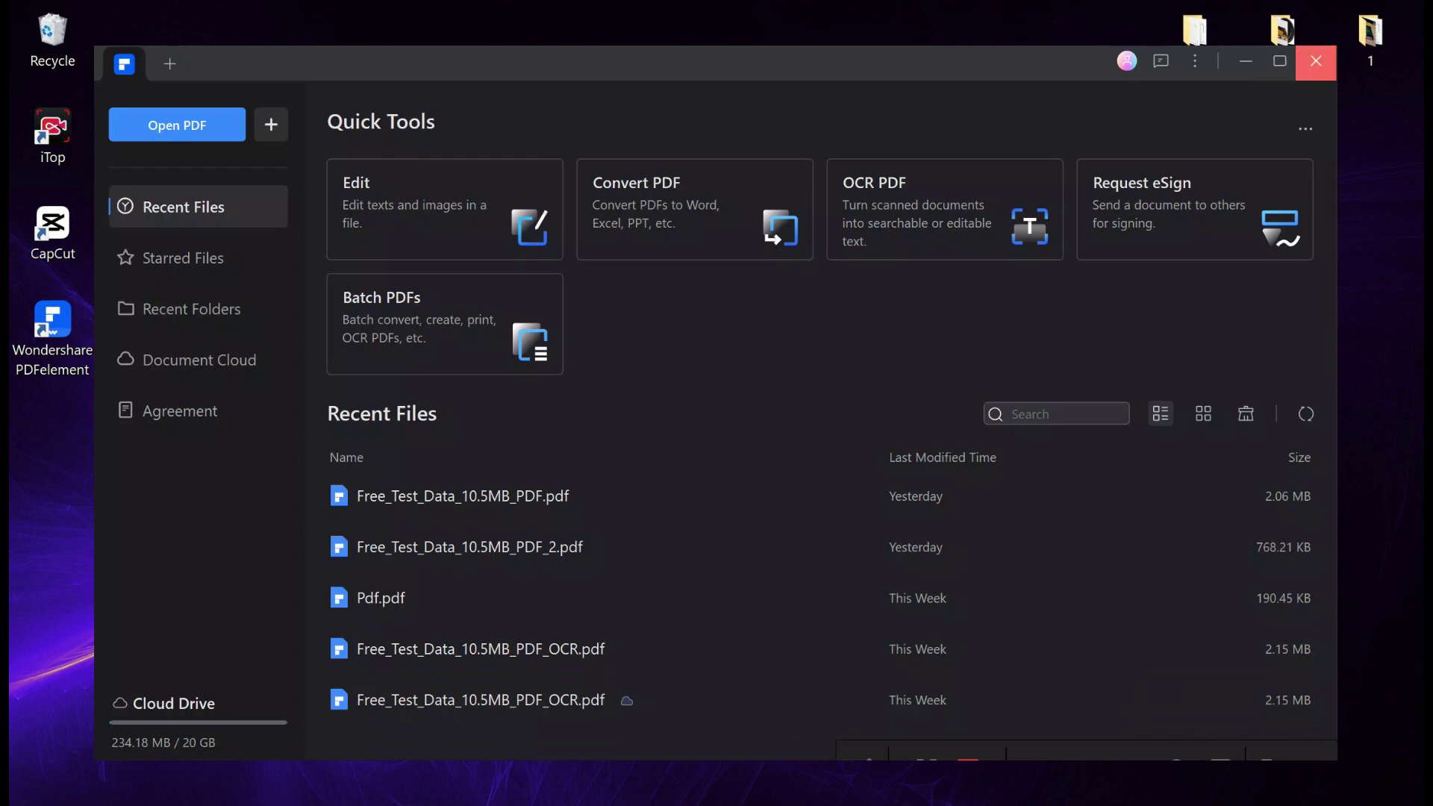
Step: Look through the starred files, the recent folders and the full list of recent files
{"action": "left_click_drag", "start_coordinate": [1335, 45], "coordinate": [1335, 49]}
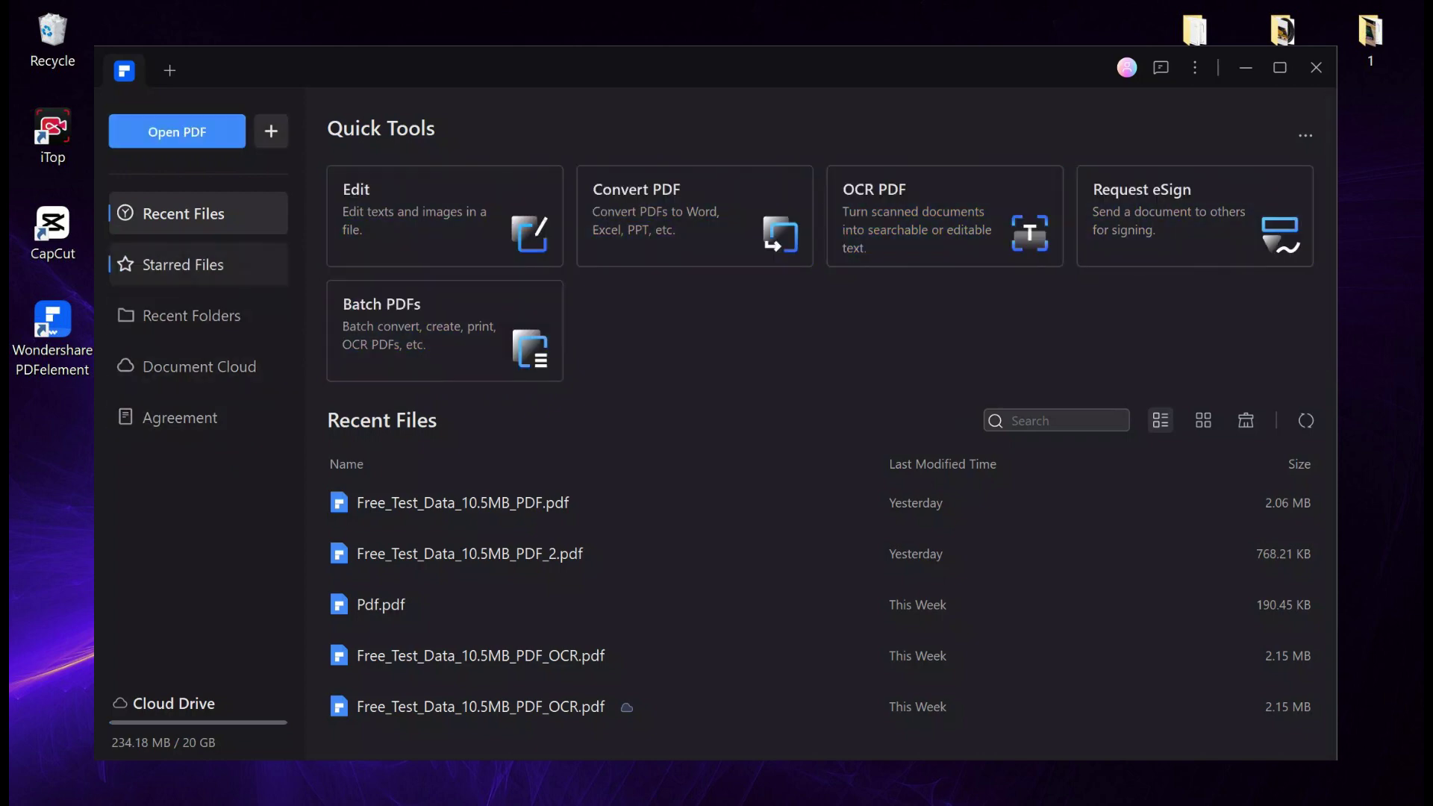
{"action": "left_click", "coordinate": [197, 264]}
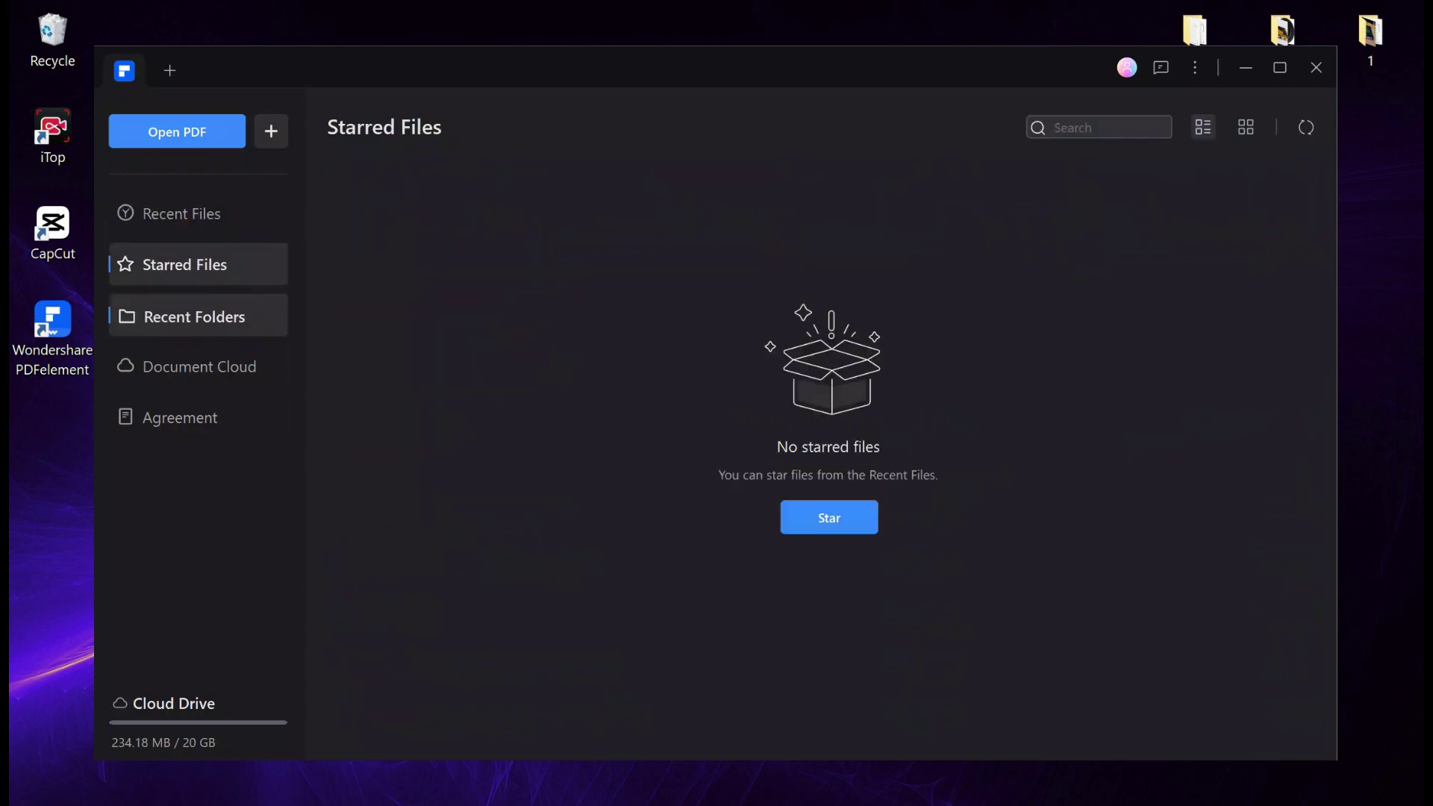
{"action": "left_click", "coordinate": [198, 315]}
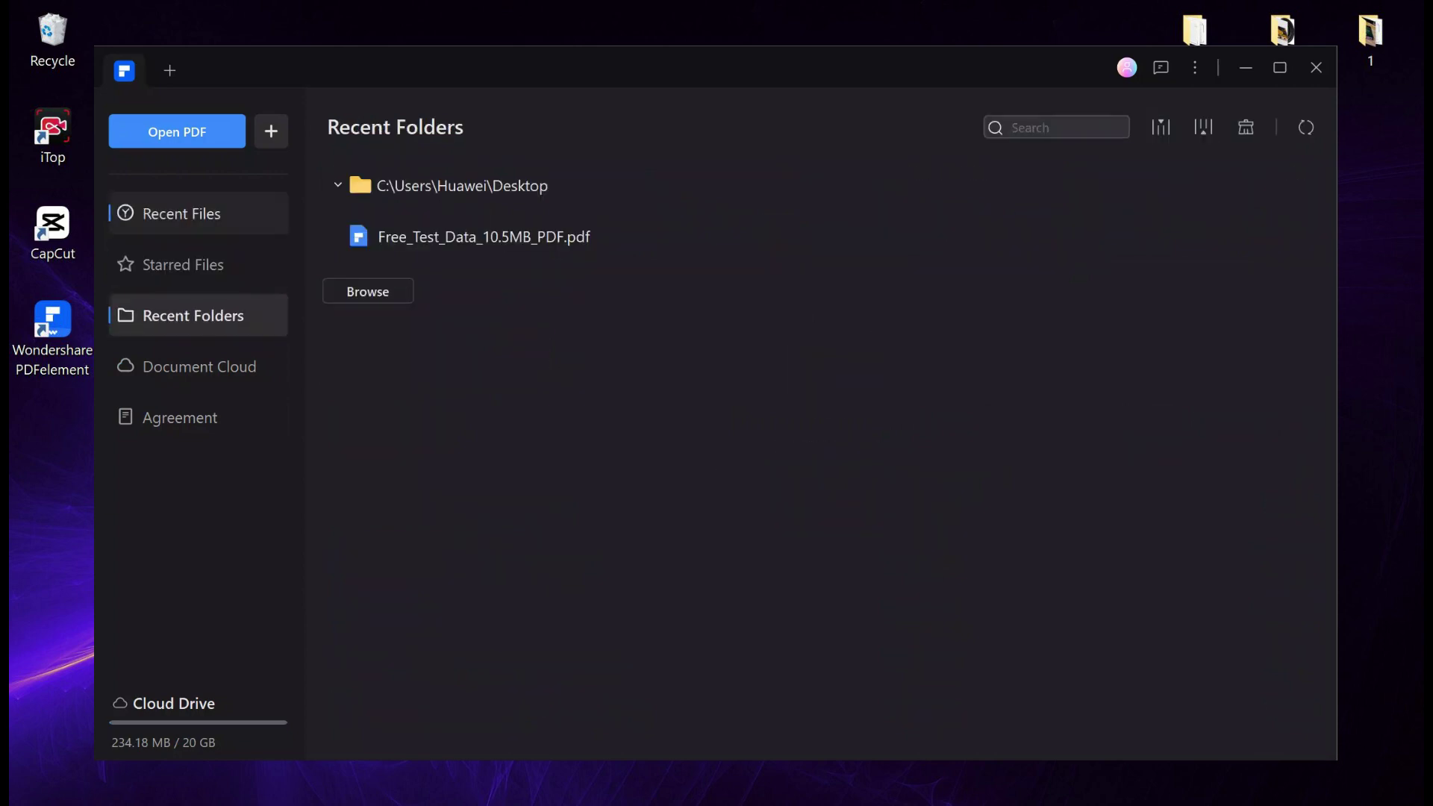
{"action": "left_click", "coordinate": [181, 214]}
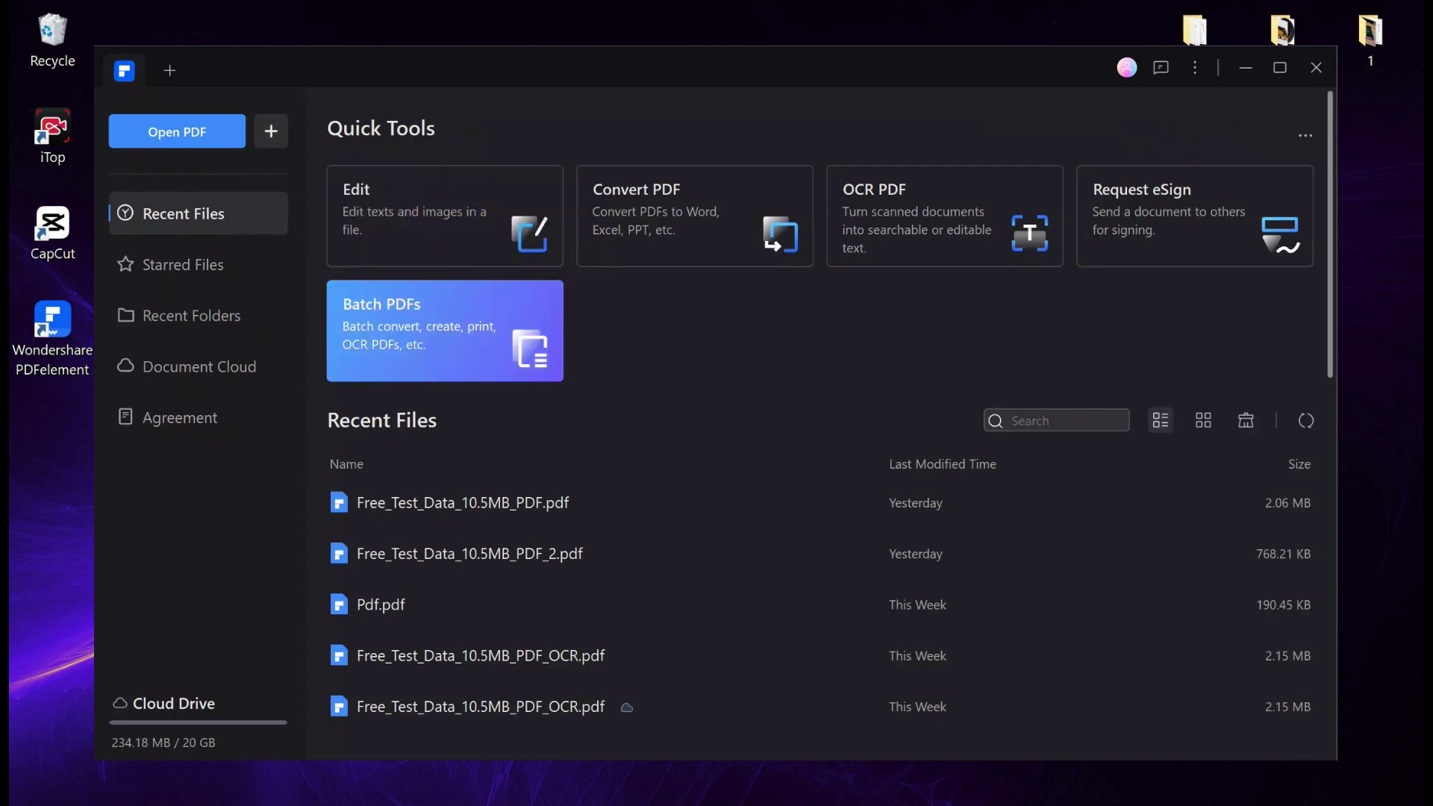
{"action": "scroll", "coordinate": [571, 558], "scroll_direction": "down", "scroll_amount": 3}
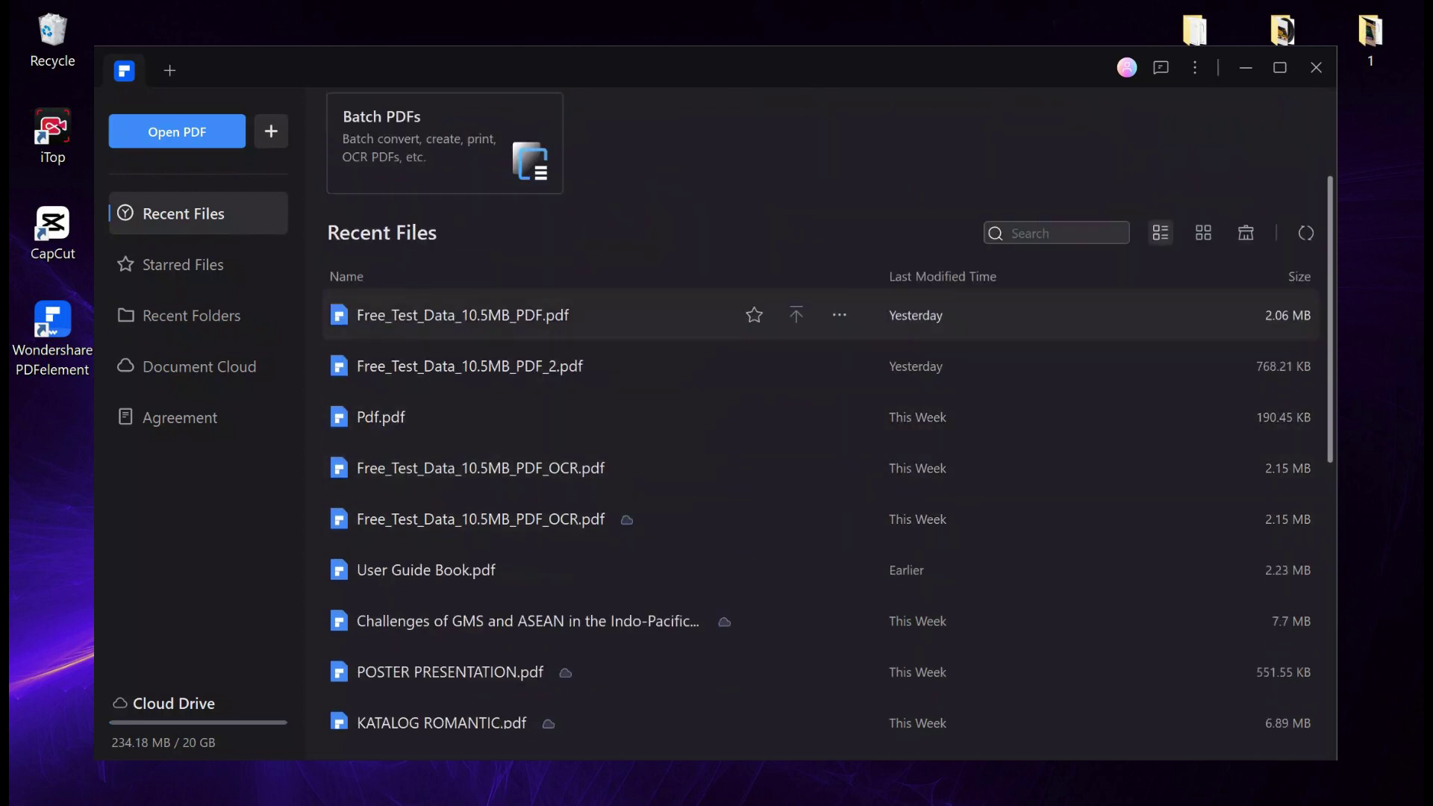
{"action": "scroll", "coordinate": [571, 328], "scroll_direction": "down", "scroll_amount": 9}
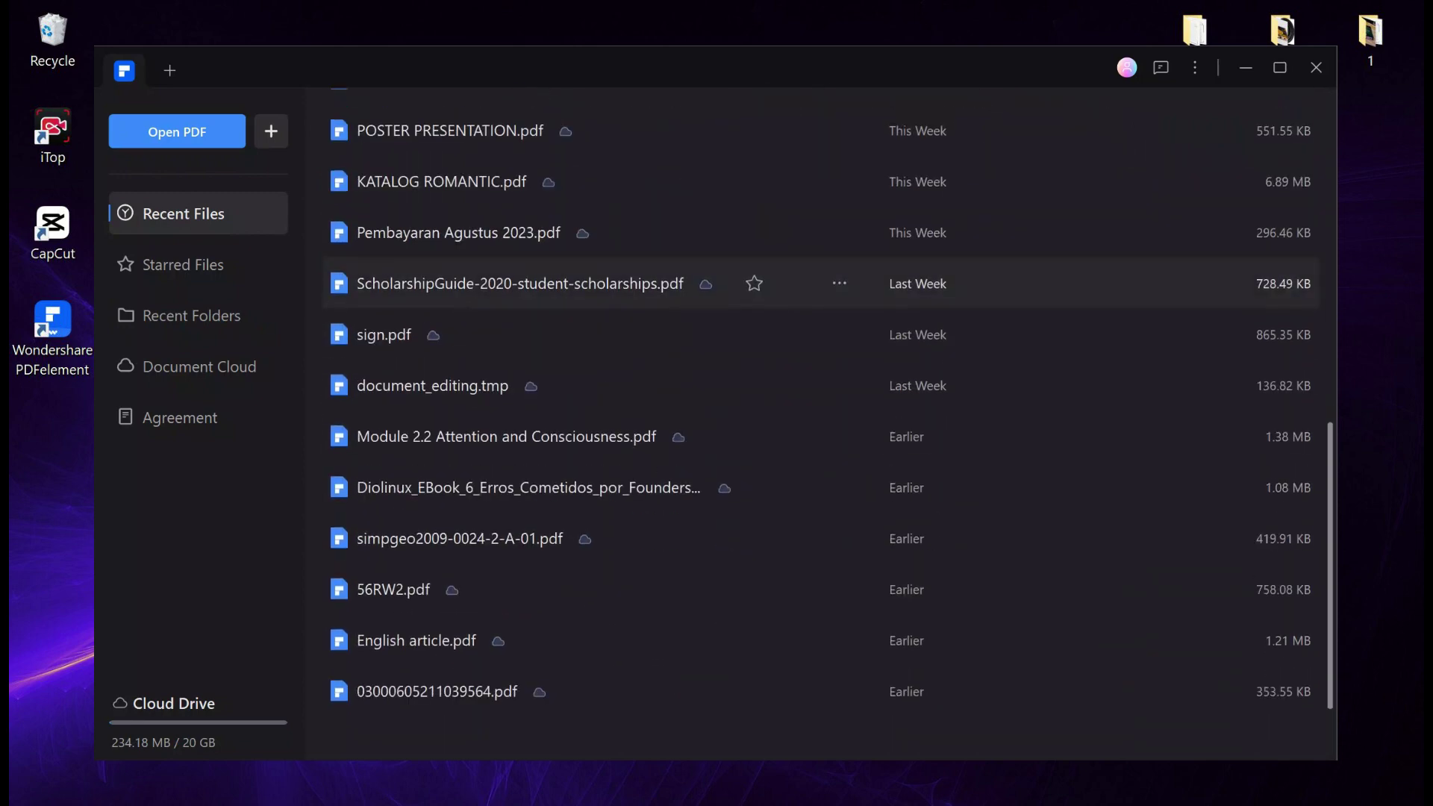
{"action": "left_click", "coordinate": [460, 539]}
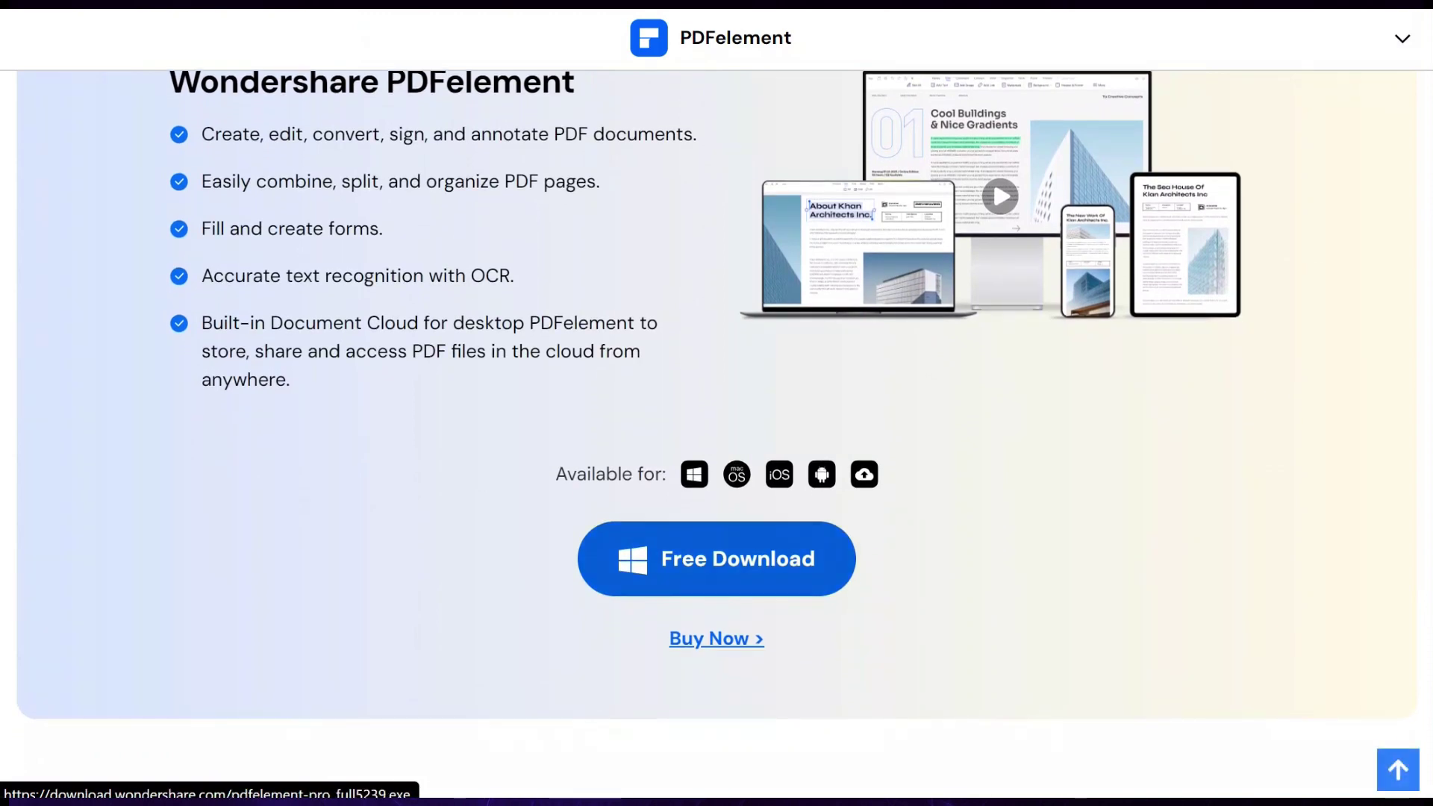
Step: Download the free Windows installer of PDFelement to the Desktop and run it
{"action": "left_click", "coordinate": [716, 559]}
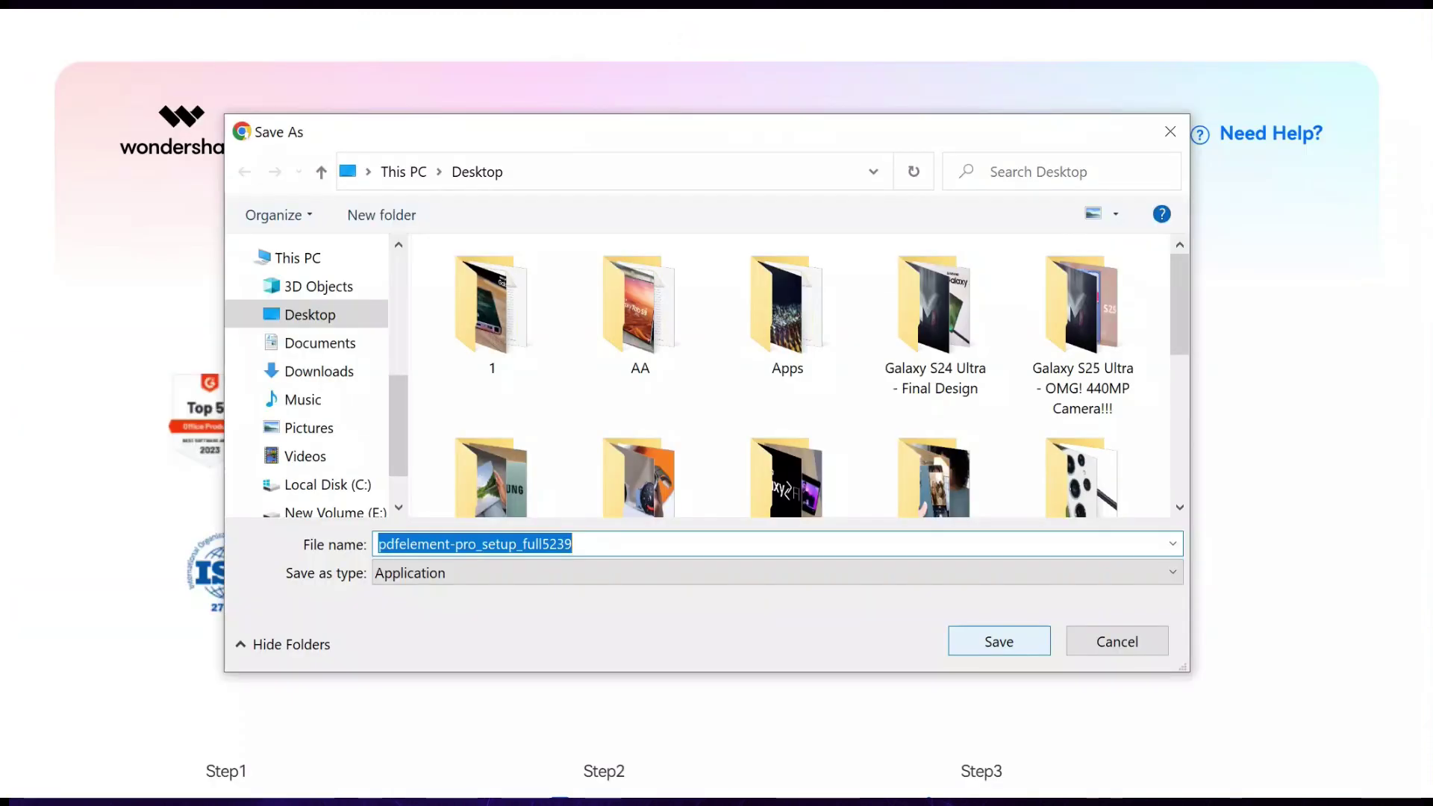
{"action": "left_click", "coordinate": [999, 640]}
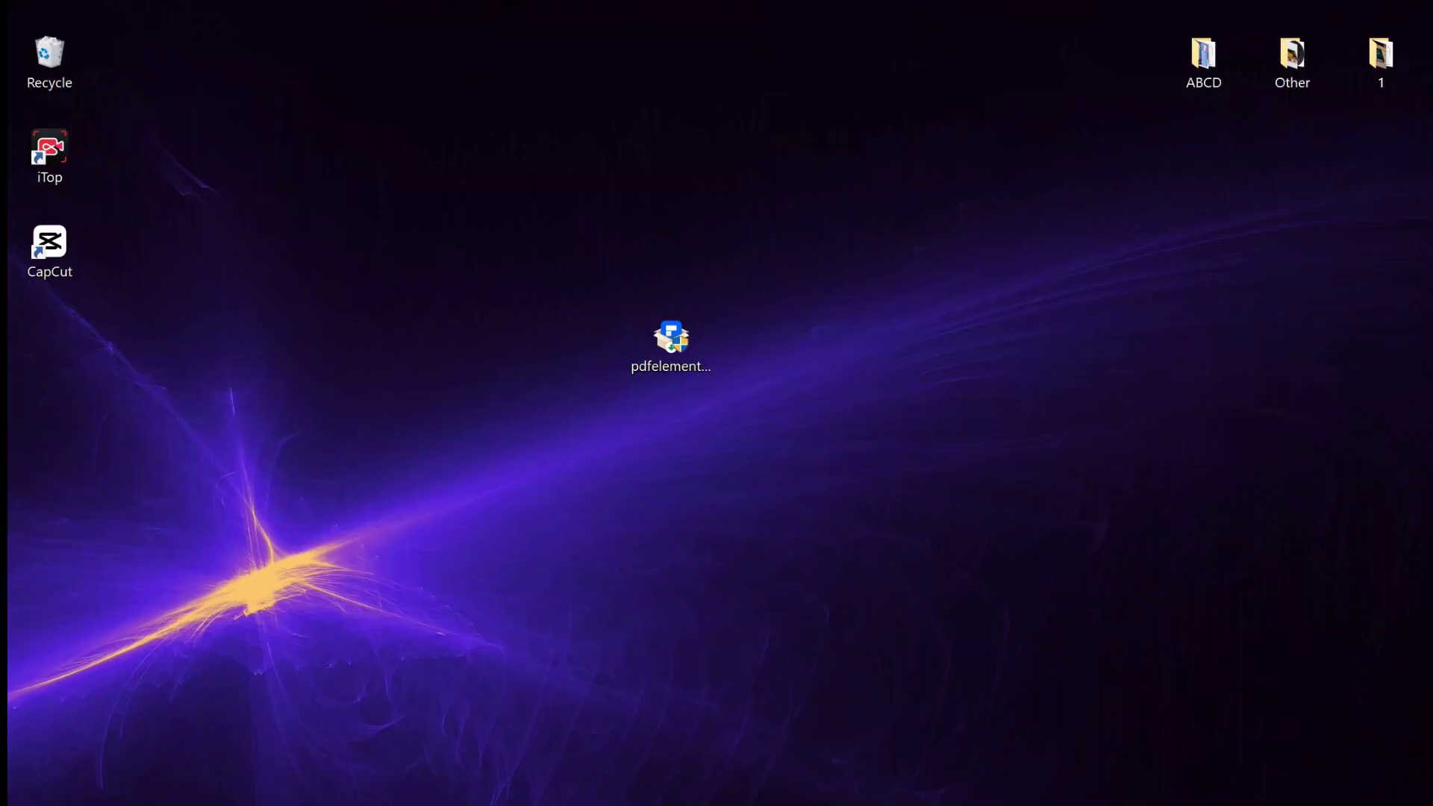
{"action": "key", "text": "Return"}
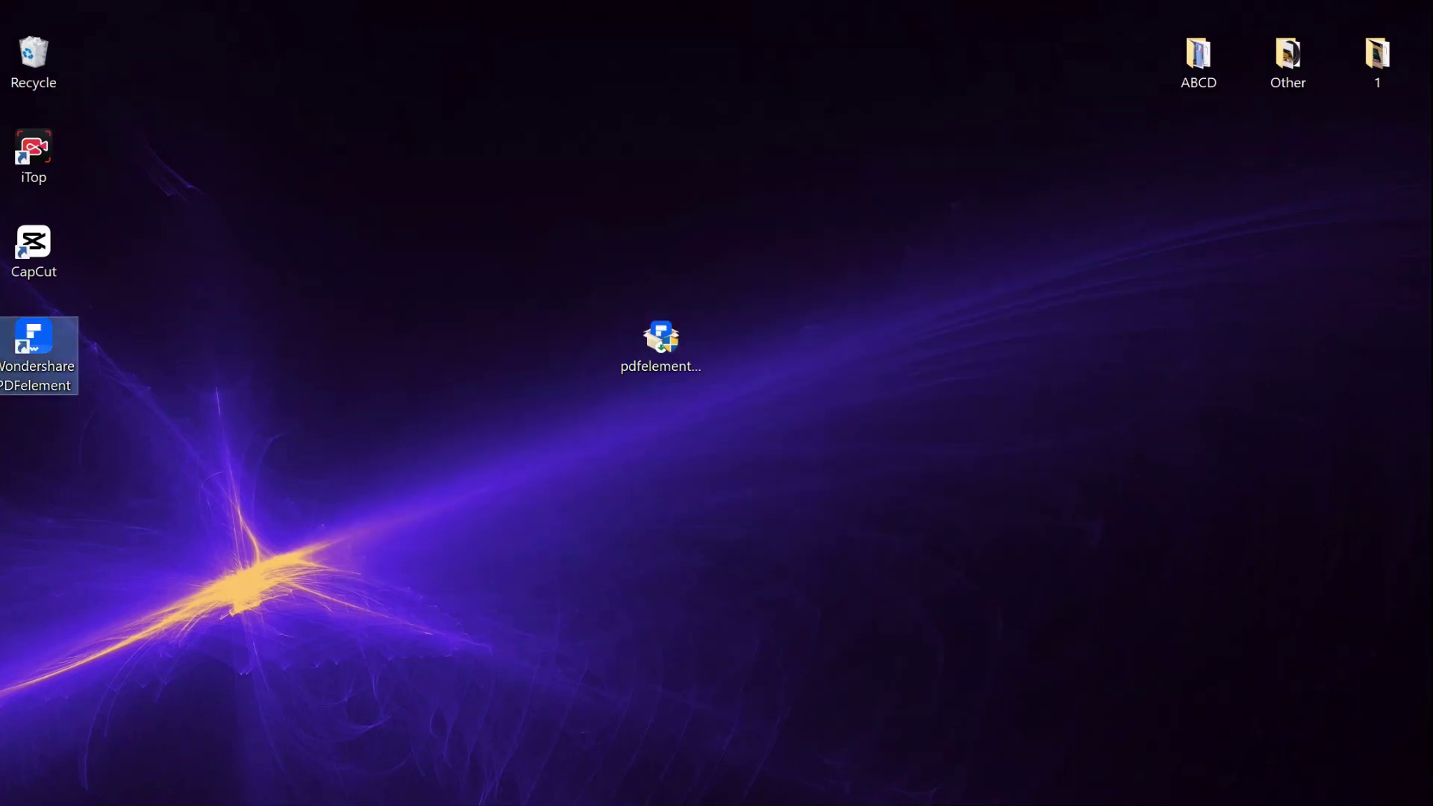
Step: Launch Wondershare PDFelement and open Free_Test_Data_10.5MB_PDF from the Desktop
{"action": "double_click", "coordinate": [38, 351]}
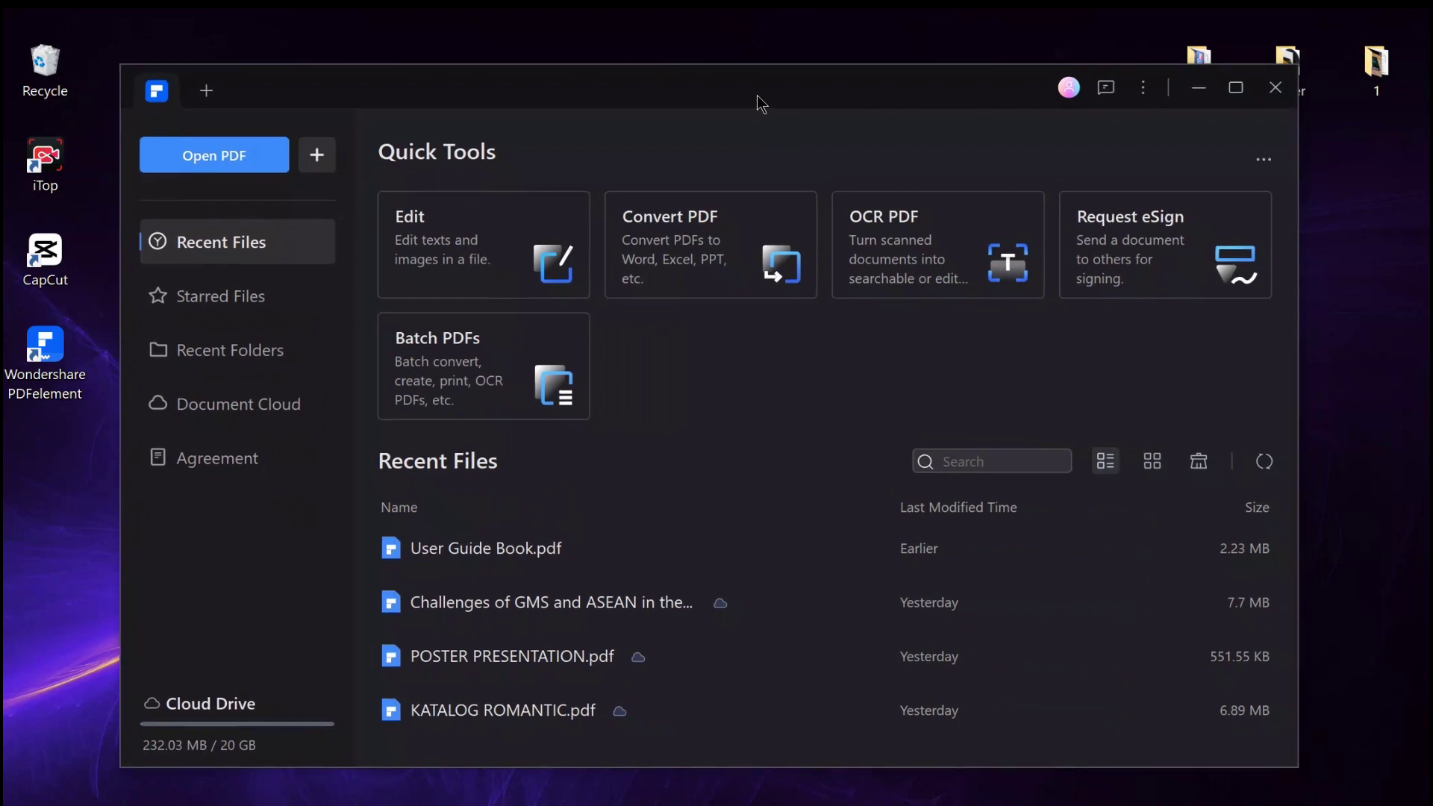
{"action": "left_click_drag", "start_coordinate": [757, 95], "coordinate": [756, 82]}
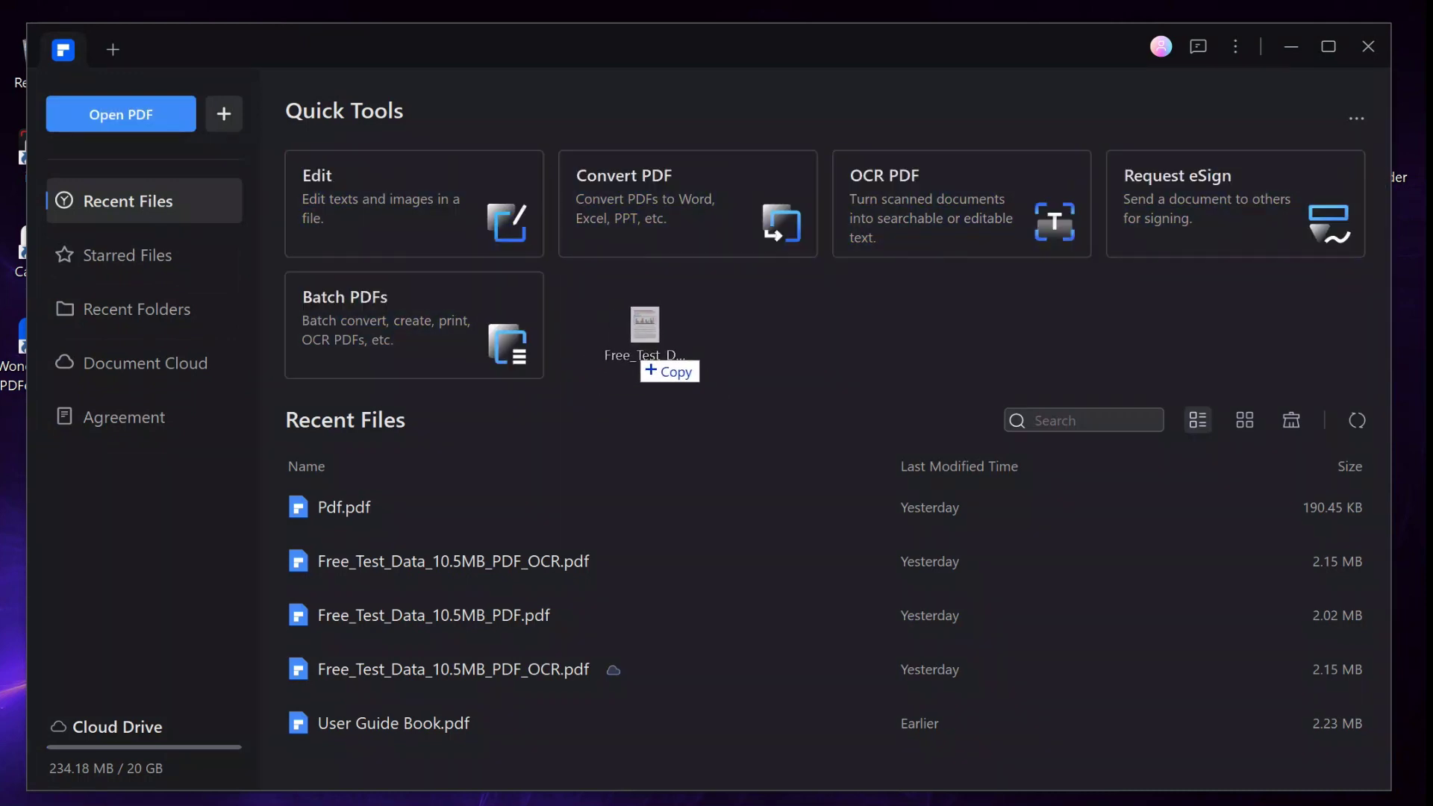
{"action": "left_click_drag", "start_coordinate": [642, 362], "coordinate": [254, 112]}
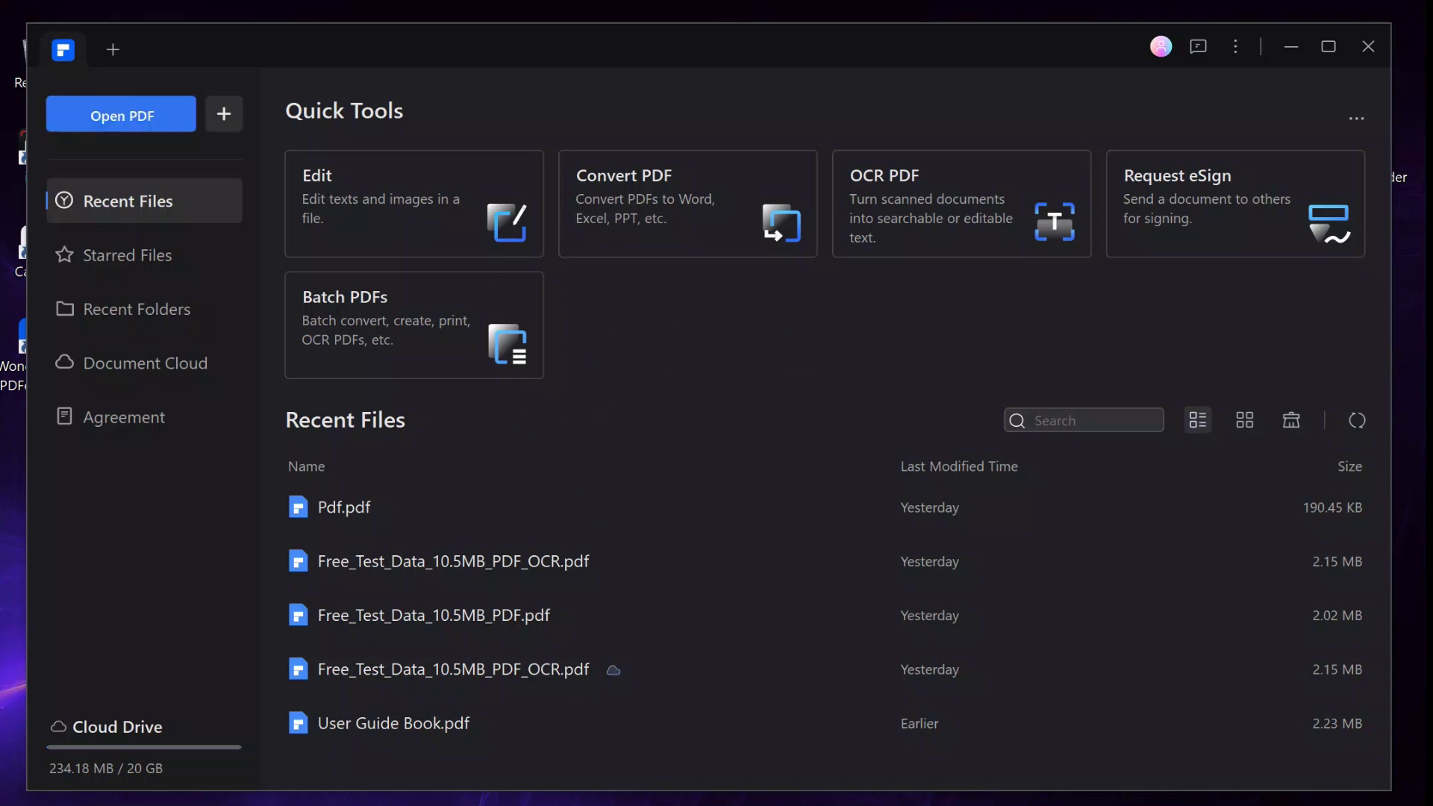
{"action": "left_click", "coordinate": [120, 114]}
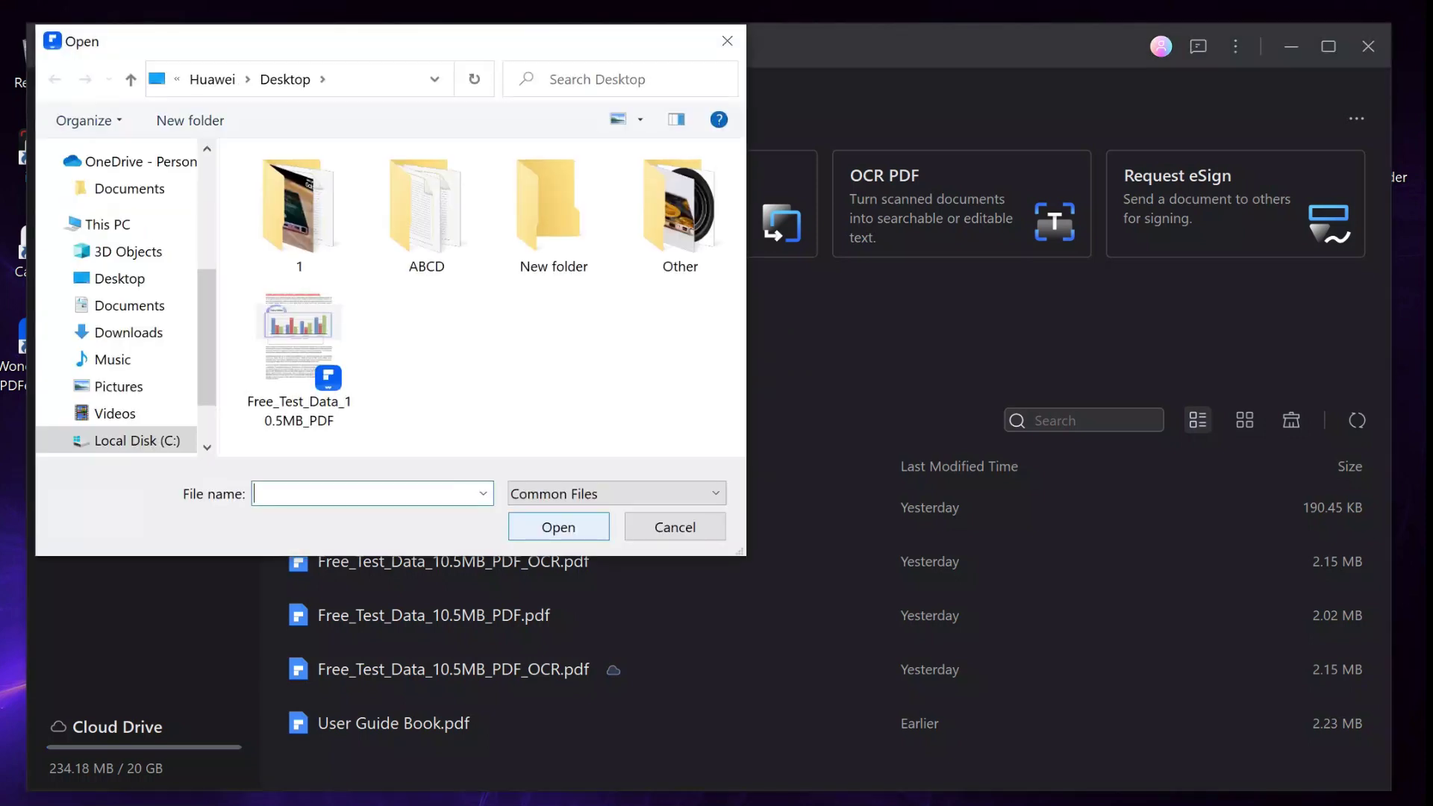
{"action": "double_click", "coordinate": [299, 356]}
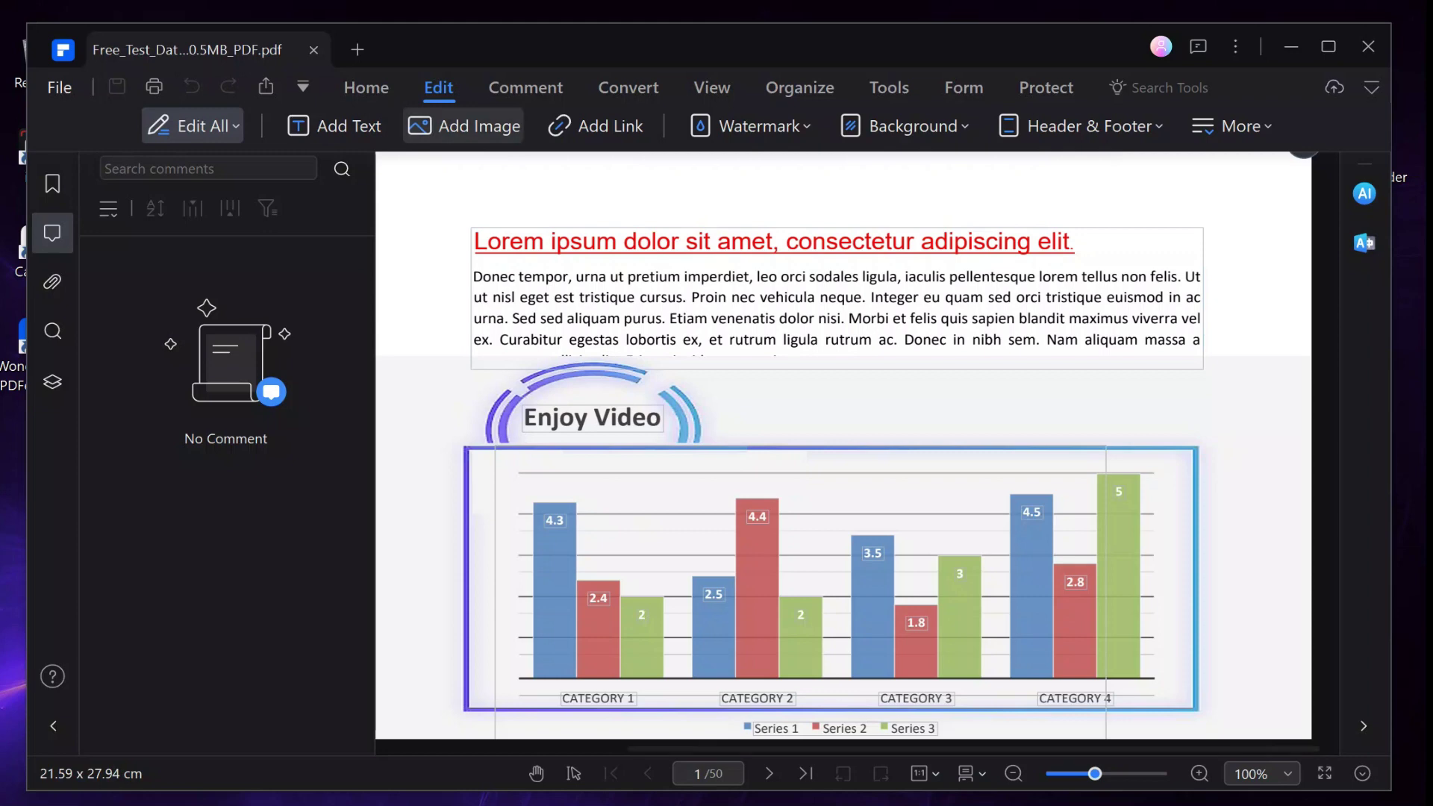
Step: Replace the red heading on page 1 with "PDFelement is the best pdf editor for 2023"
{"action": "triple_click", "coordinate": [544, 242]}
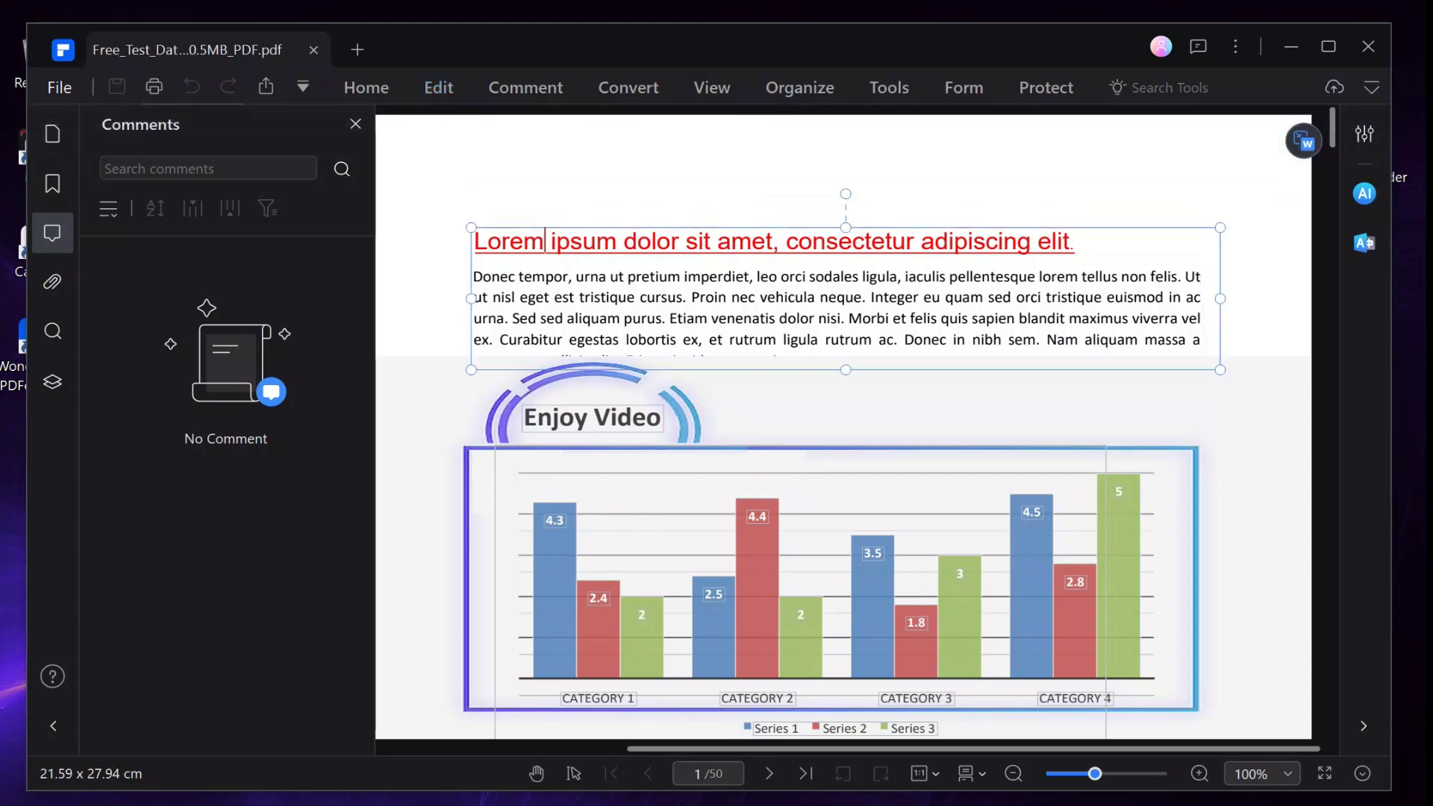
{"action": "type", "text": "The"}
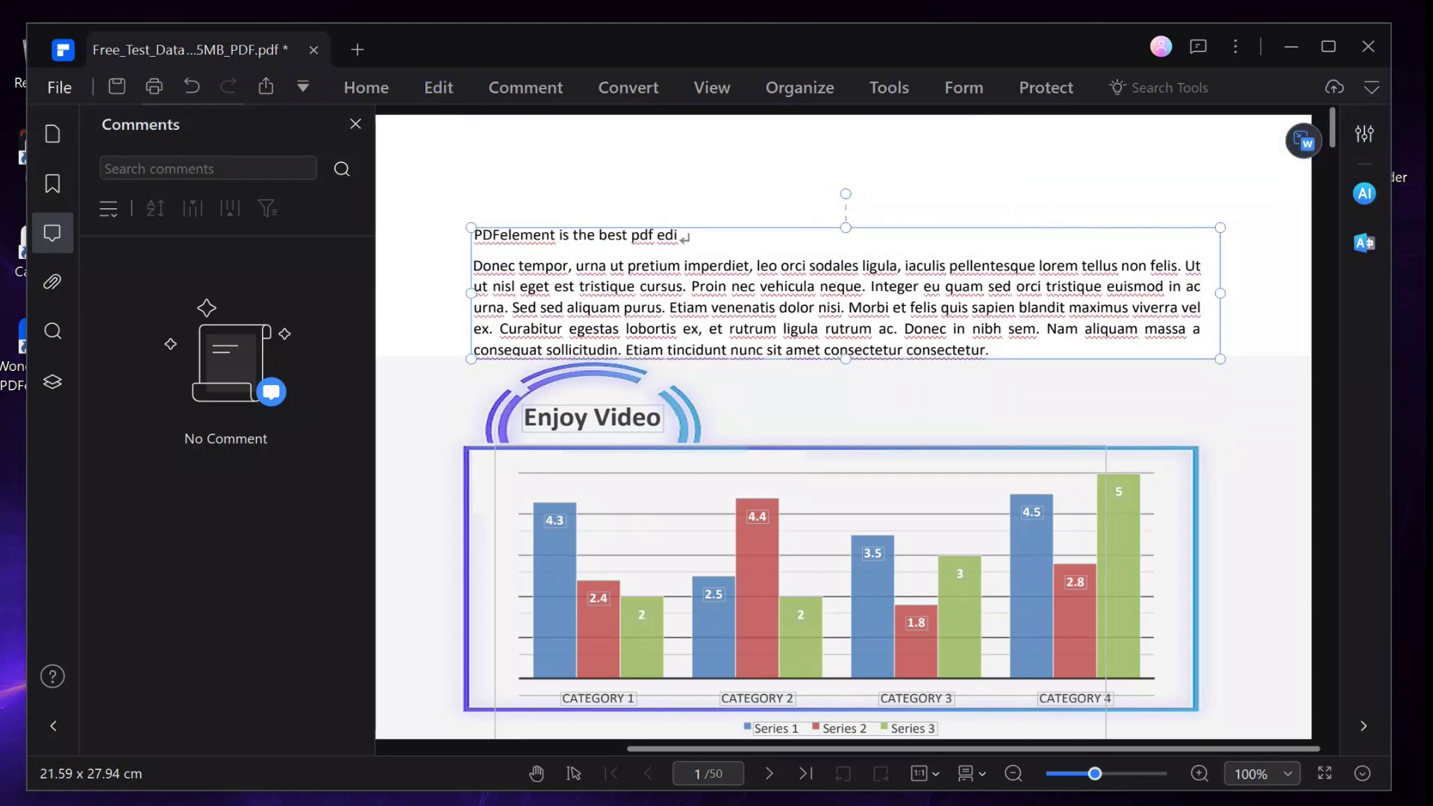
Step: Format the new heading as underlined blue text at size 24 and make the paragraph below it bold
{"action": "triple_click", "coordinate": [484, 235]}
{"action": "left_click", "coordinate": [844, 158]}
{"action": "left_click", "coordinate": [796, 373]}
{"action": "left_click", "coordinate": [821, 196]}
{"action": "left_click", "coordinate": [796, 314]}
{"action": "left_click", "coordinate": [848, 196]}
{"action": "left_click", "coordinate": [723, 195]}
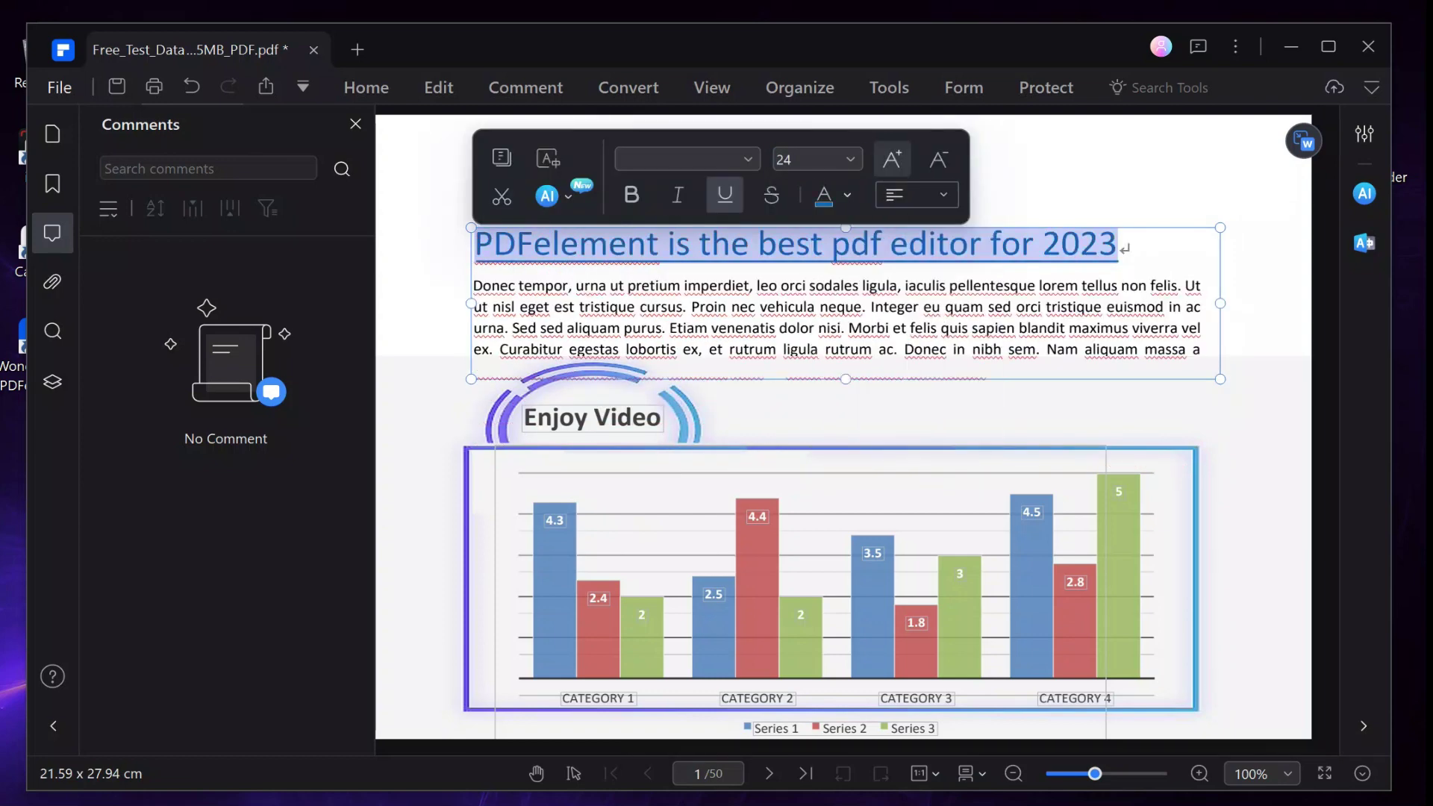
{"action": "double_click", "coordinate": [564, 307]}
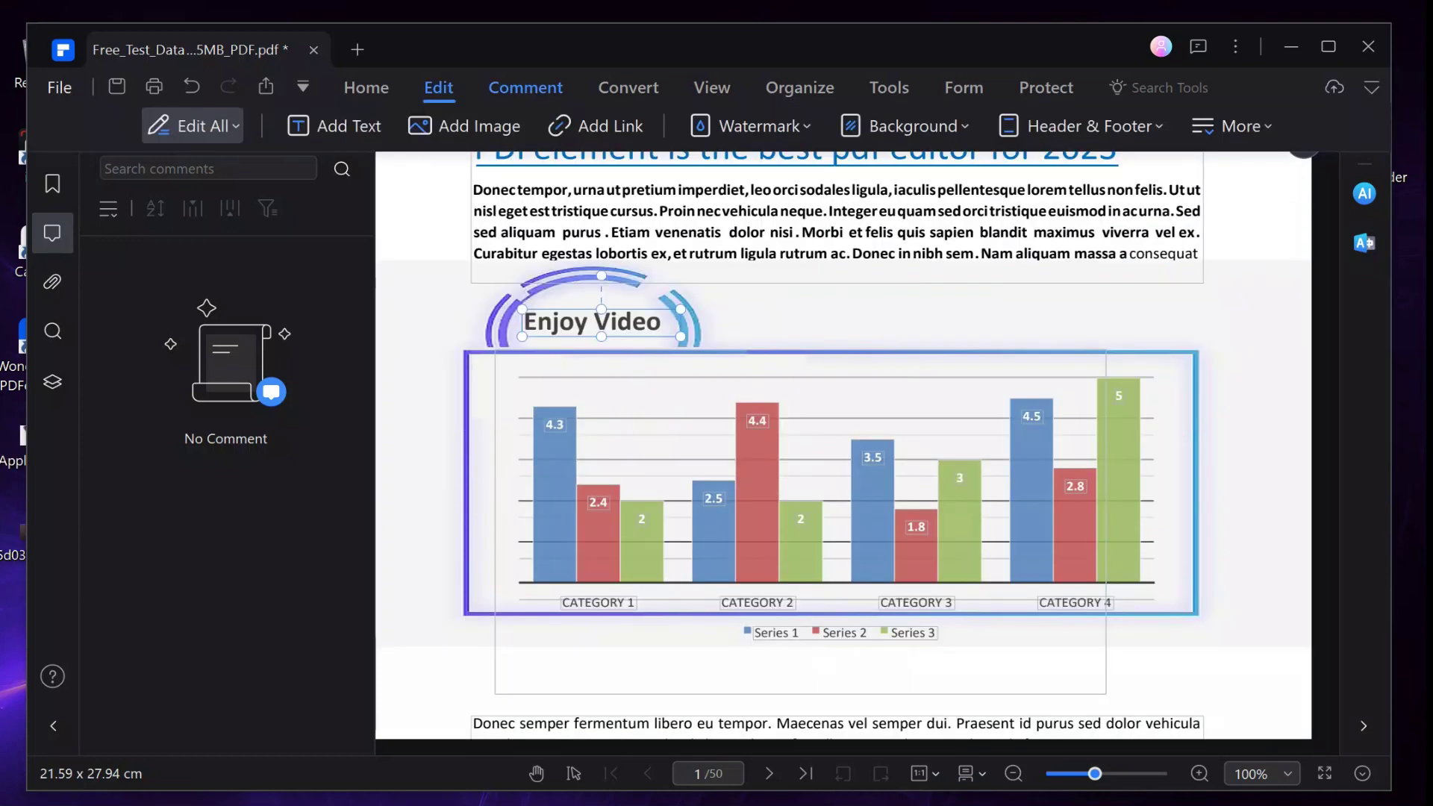
Step: Insert the photo of the phone and stylus onto page 1 over the bar chart
{"action": "left_click", "coordinate": [524, 88]}
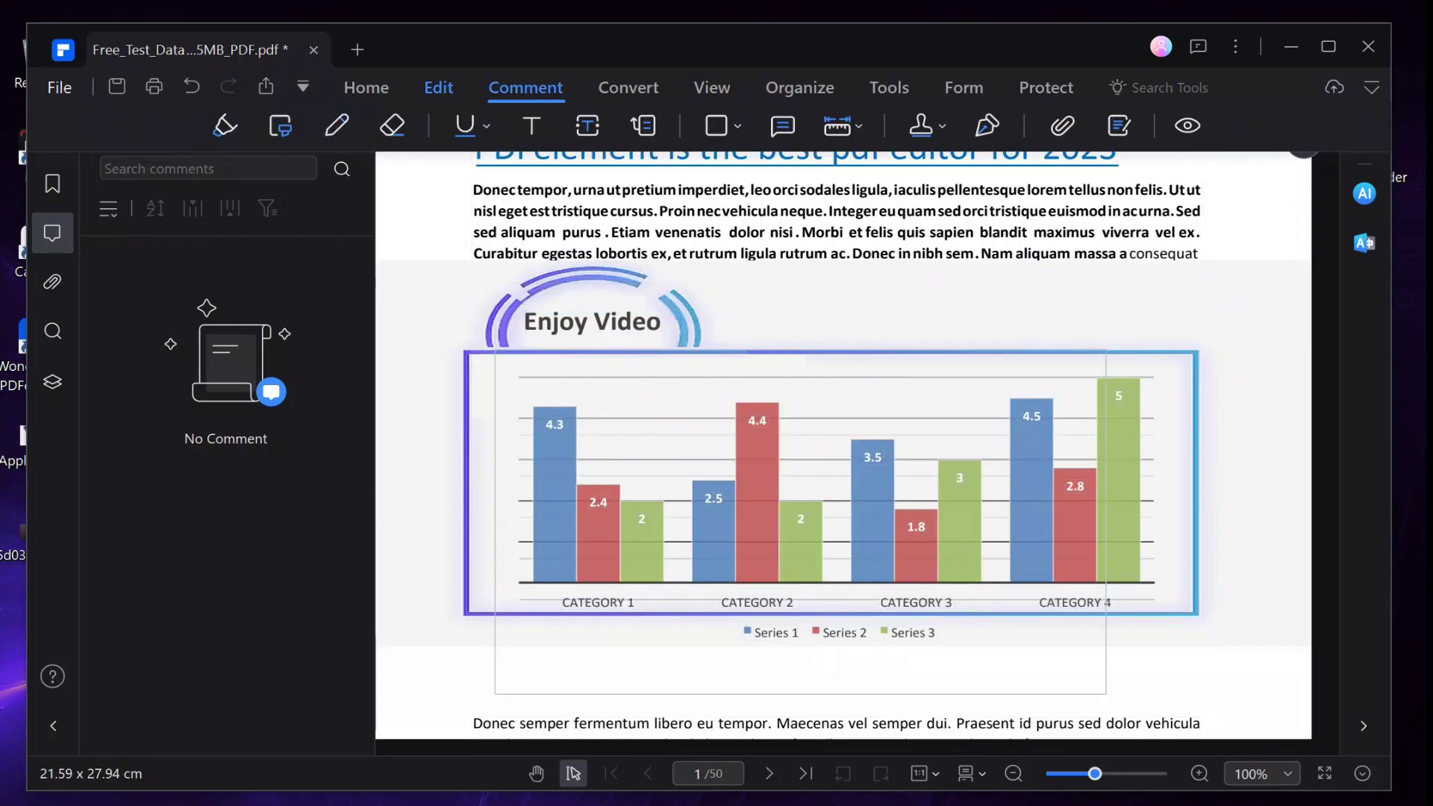
{"action": "left_click", "coordinate": [438, 88]}
{"action": "left_click", "coordinate": [463, 125]}
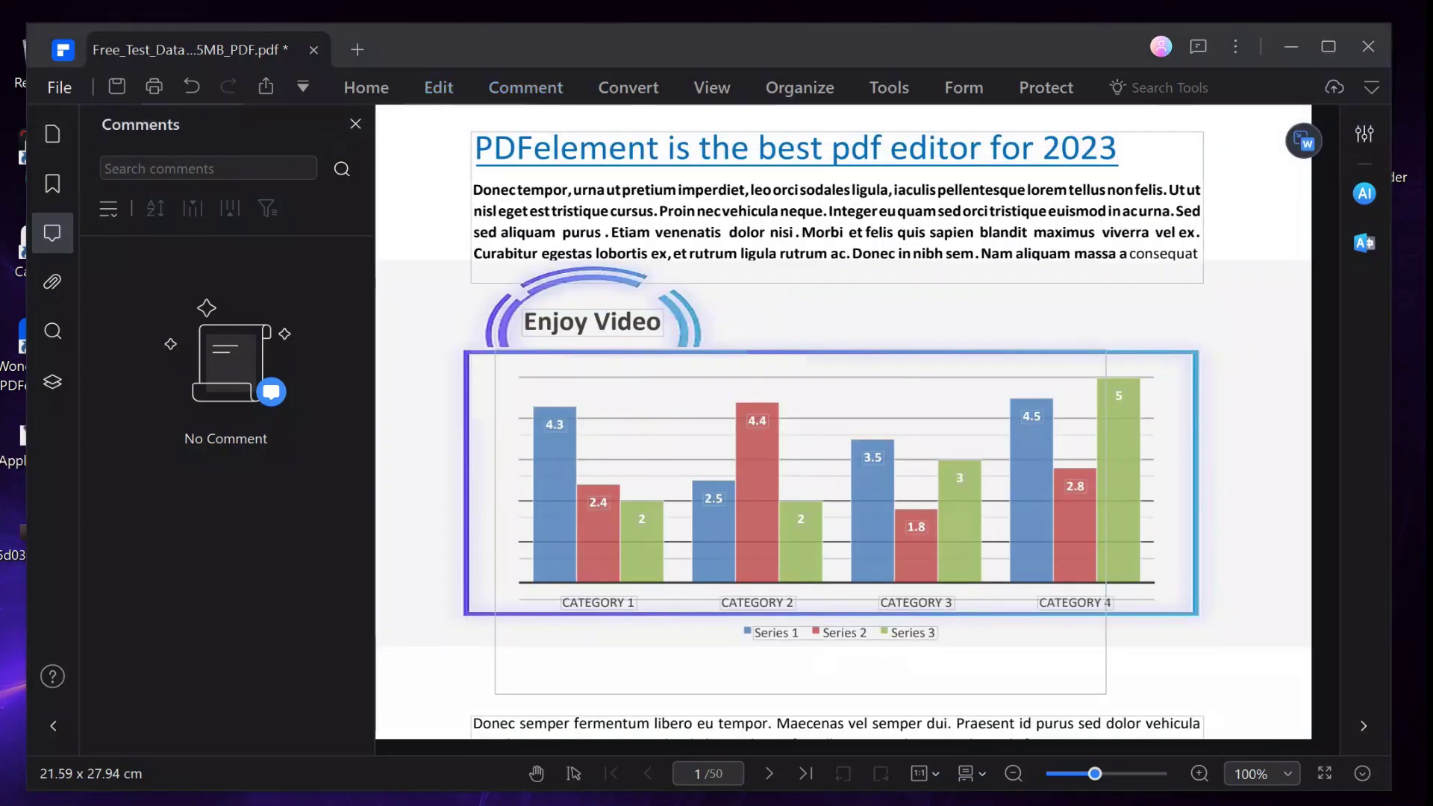
{"action": "double_click", "coordinate": [299, 340]}
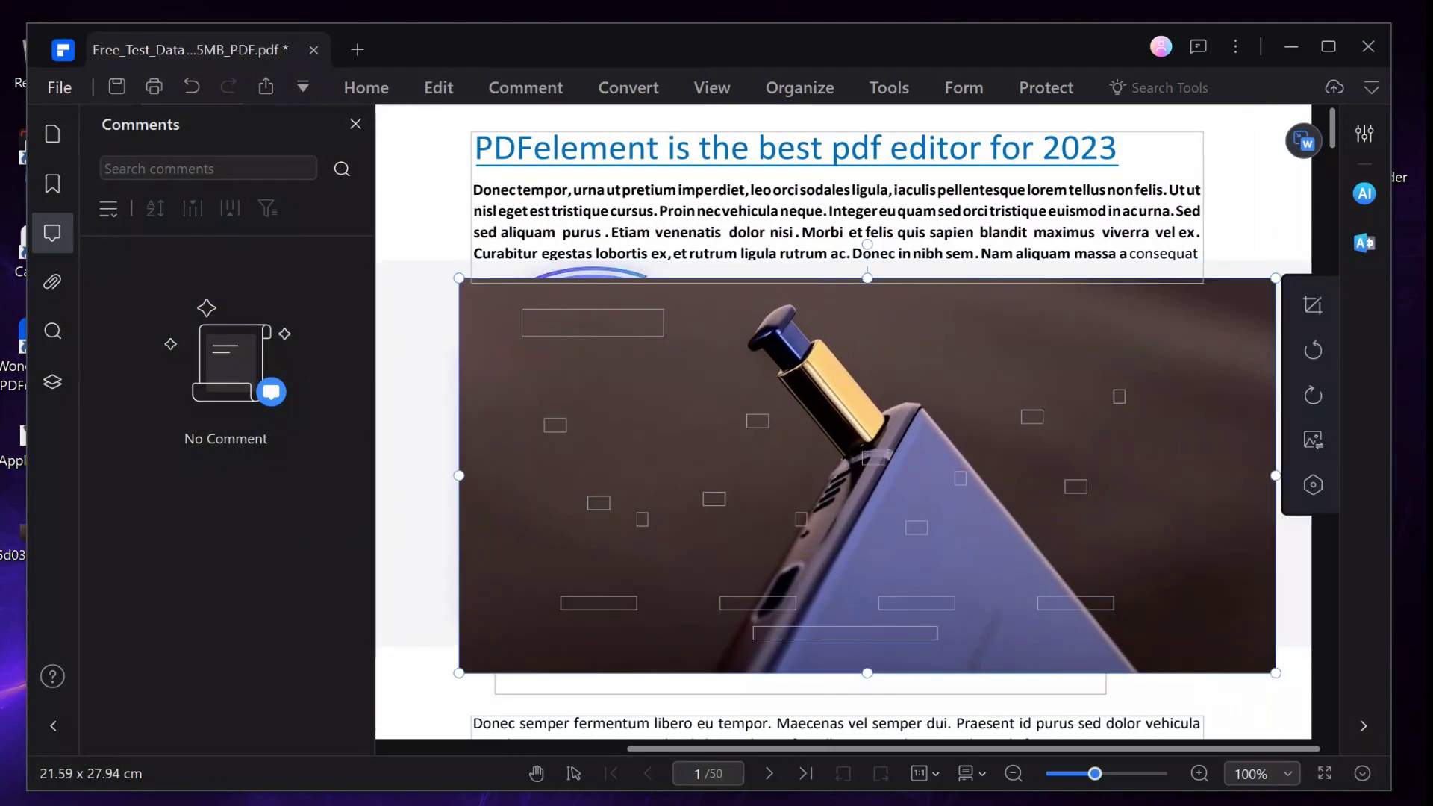
Step: Widen the inserted photo on page 1 and flip it vertically
{"action": "left_click_drag", "start_coordinate": [459, 469], "coordinate": [426, 469]}
{"action": "scroll", "coordinate": [844, 421], "scroll_direction": "down", "scroll_amount": 7}
{"action": "scroll", "coordinate": [843, 422], "scroll_direction": "up", "scroll_amount": 6}
{"action": "right_click", "coordinate": [1168, 475]}
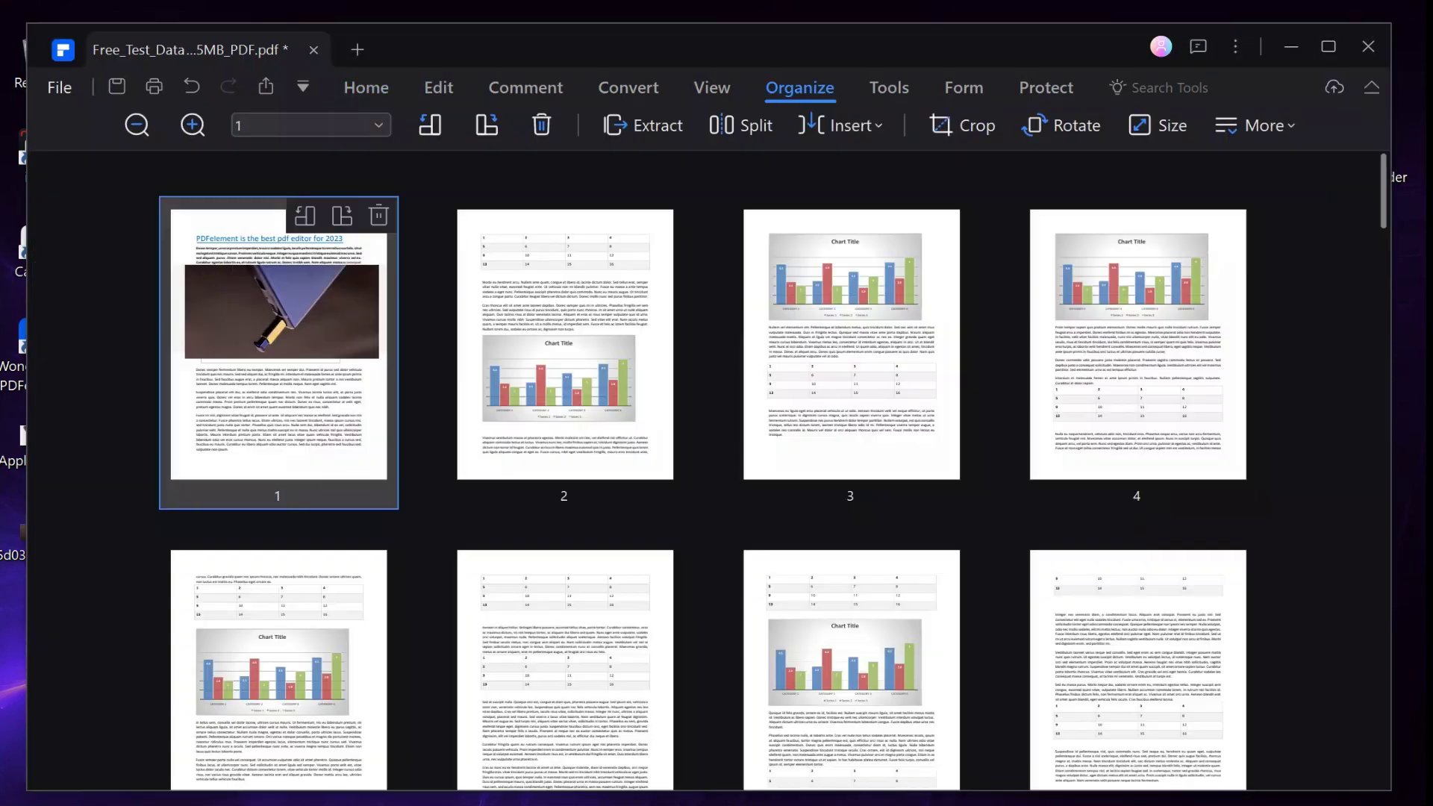
Step: Reorder the pages by moving page 1 behind page 2, then the third page ahead of the page with the photo
{"action": "left_click_drag", "start_coordinate": [278, 344], "coordinate": [705, 347]}
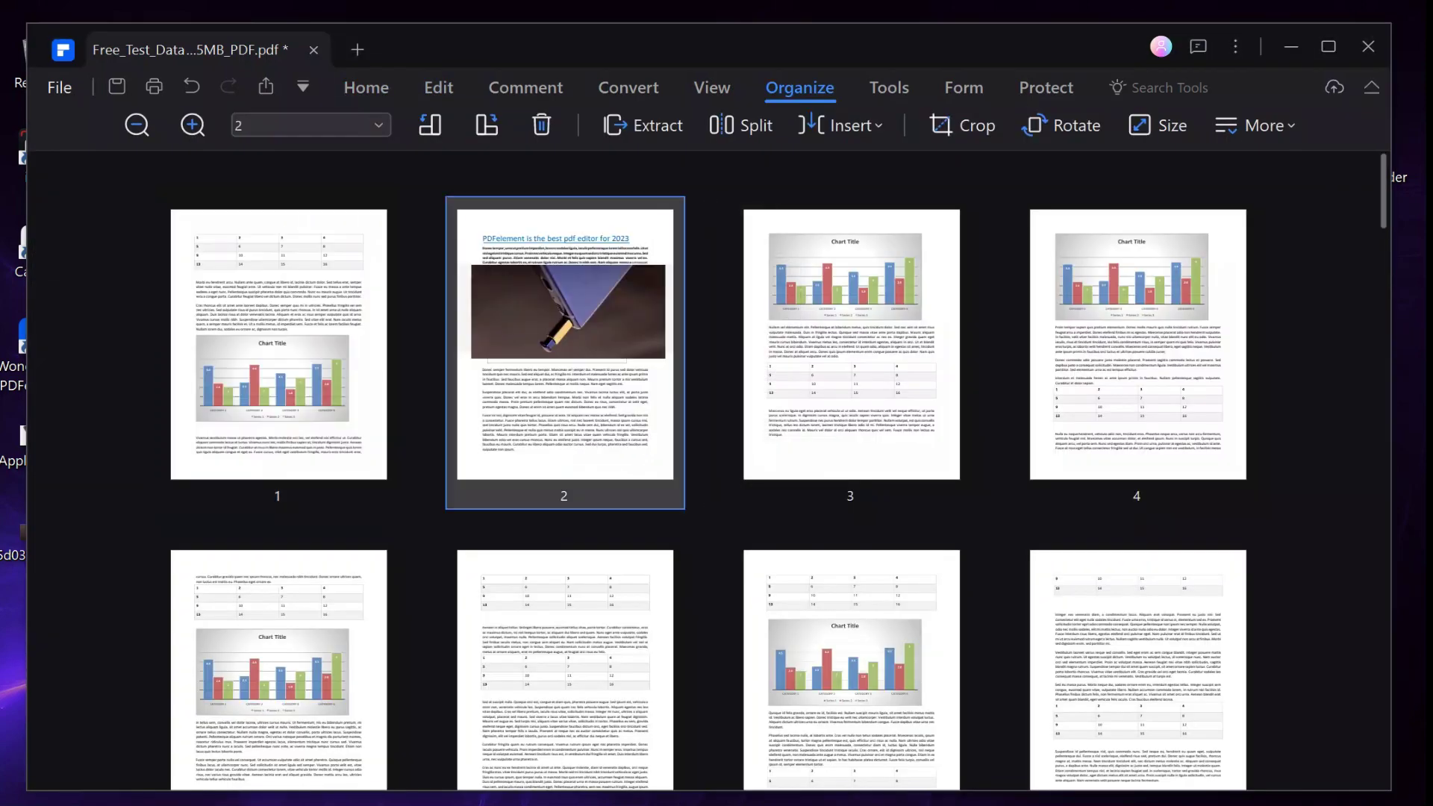
{"action": "left_click_drag", "start_coordinate": [851, 345], "coordinate": [470, 356]}
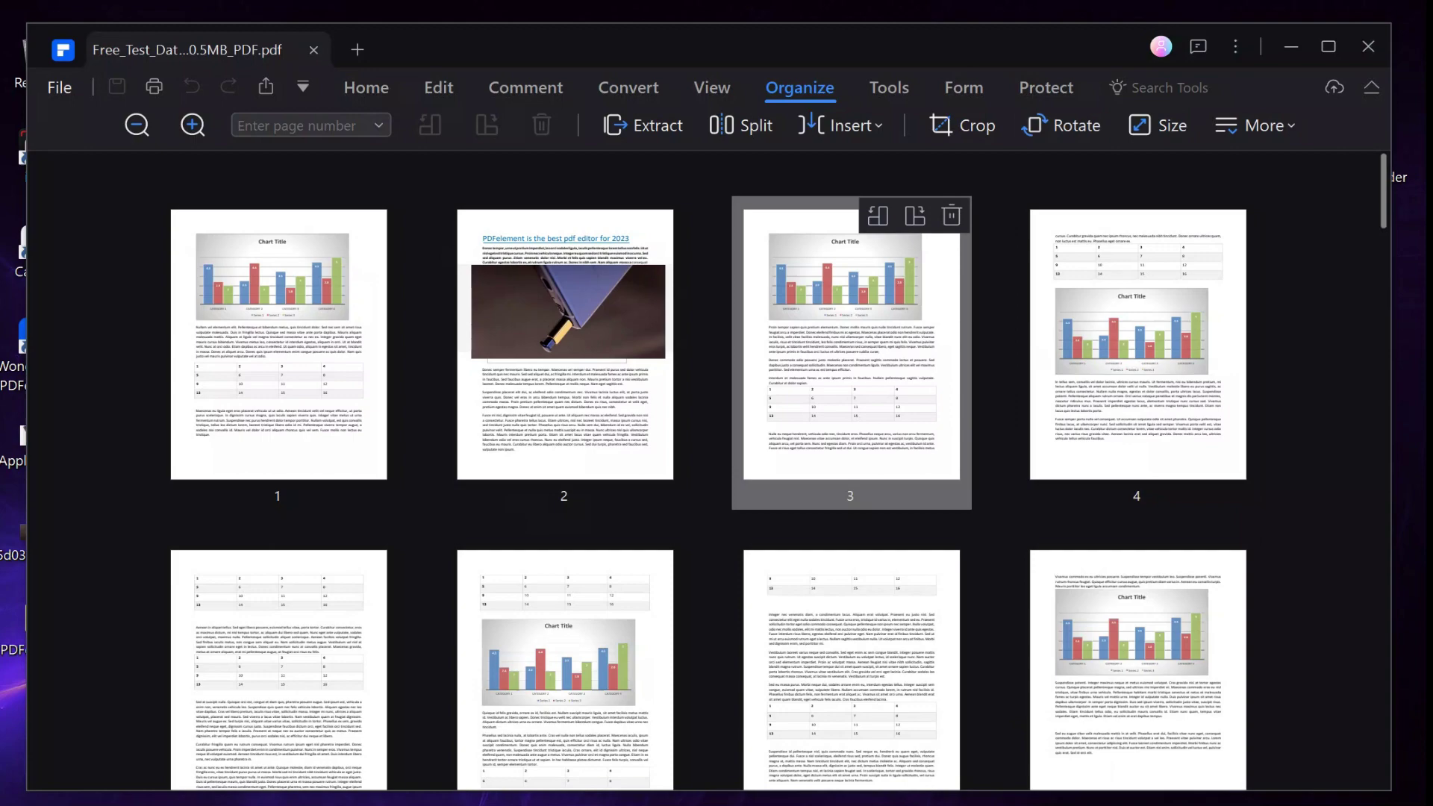
Step: Rotate only page 3 sideways, using the orientation whose letter A points left
{"action": "left_click", "coordinate": [851, 345]}
{"action": "left_click", "coordinate": [1061, 126]}
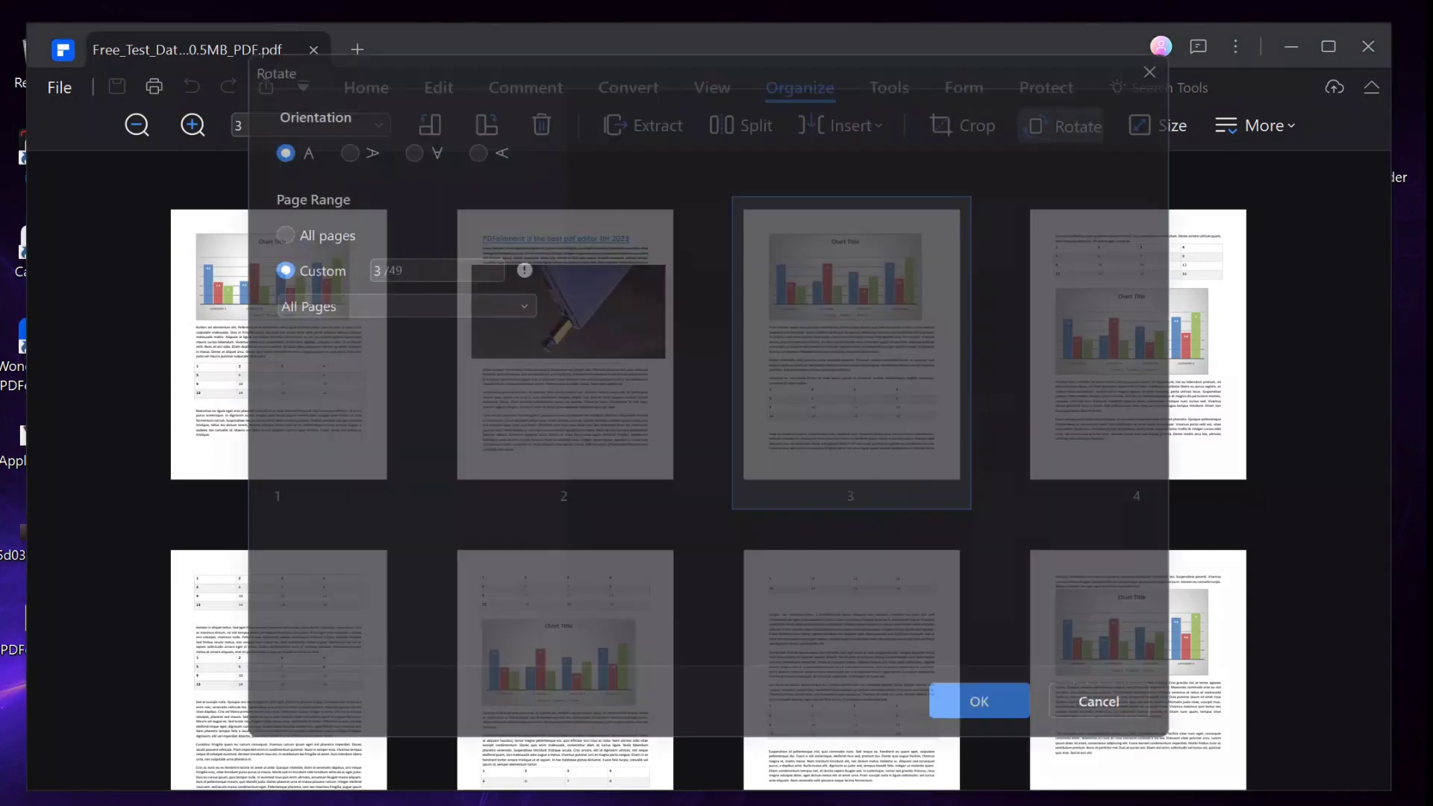
{"action": "left_click", "coordinate": [411, 149]}
{"action": "left_click", "coordinate": [475, 150]}
{"action": "left_click", "coordinate": [982, 705]}
Step: Save the pending changes and resize all pages to the fixed size A1
{"action": "left_click", "coordinate": [1158, 124]}
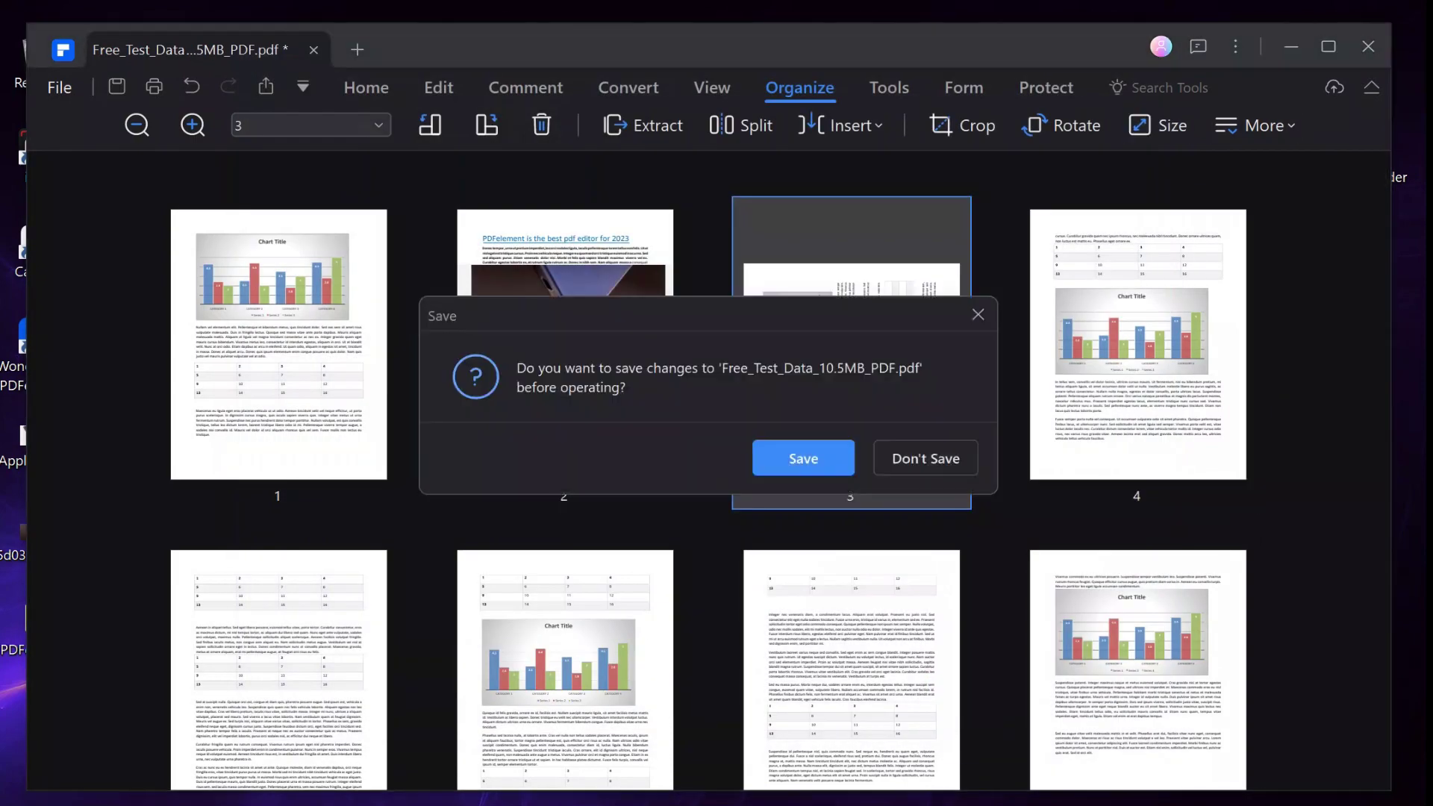
{"action": "left_click", "coordinate": [800, 457]}
{"action": "left_click", "coordinate": [403, 246]}
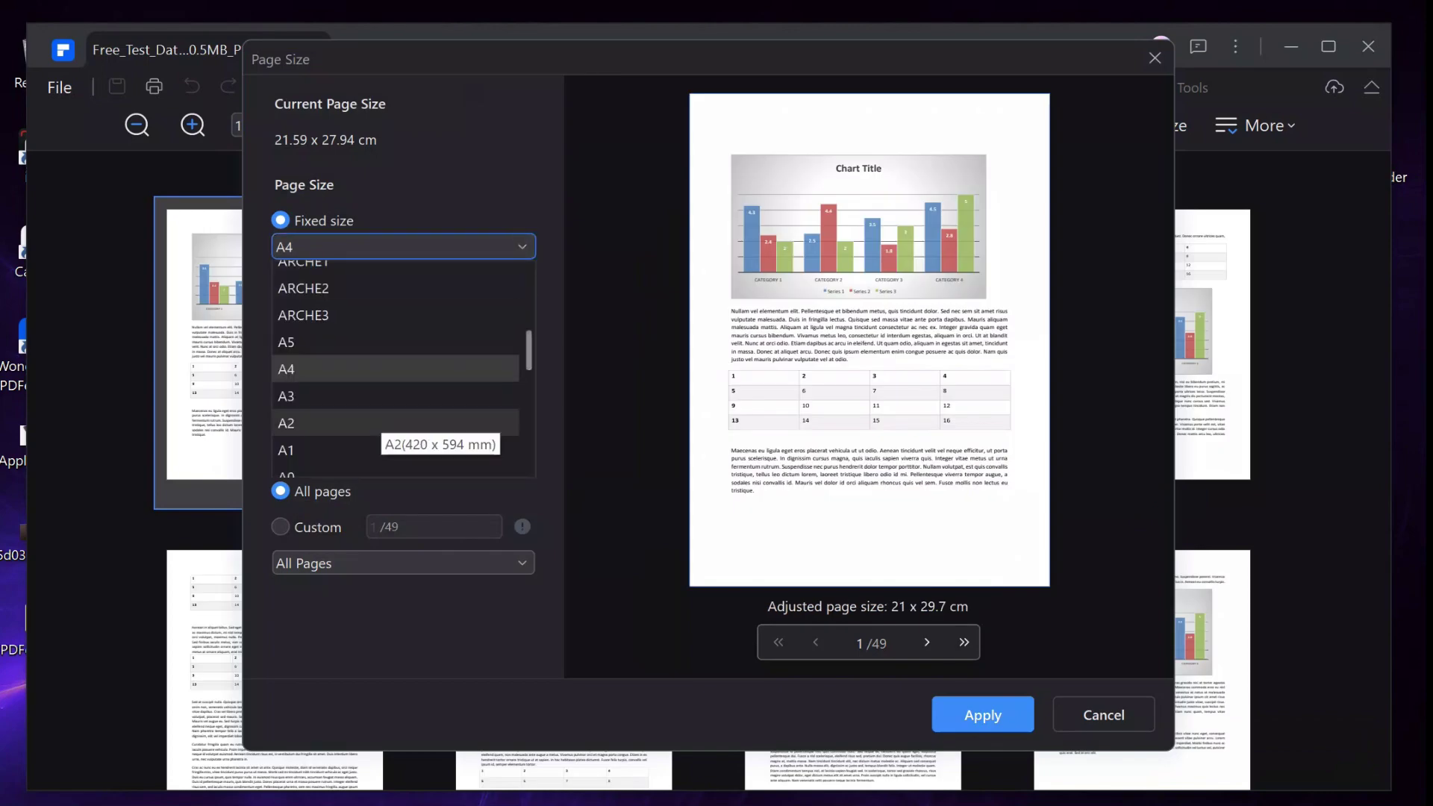
{"action": "left_click", "coordinate": [379, 421]}
{"action": "left_click", "coordinate": [411, 246]}
{"action": "left_click", "coordinate": [403, 450]}
{"action": "left_click", "coordinate": [982, 715]}
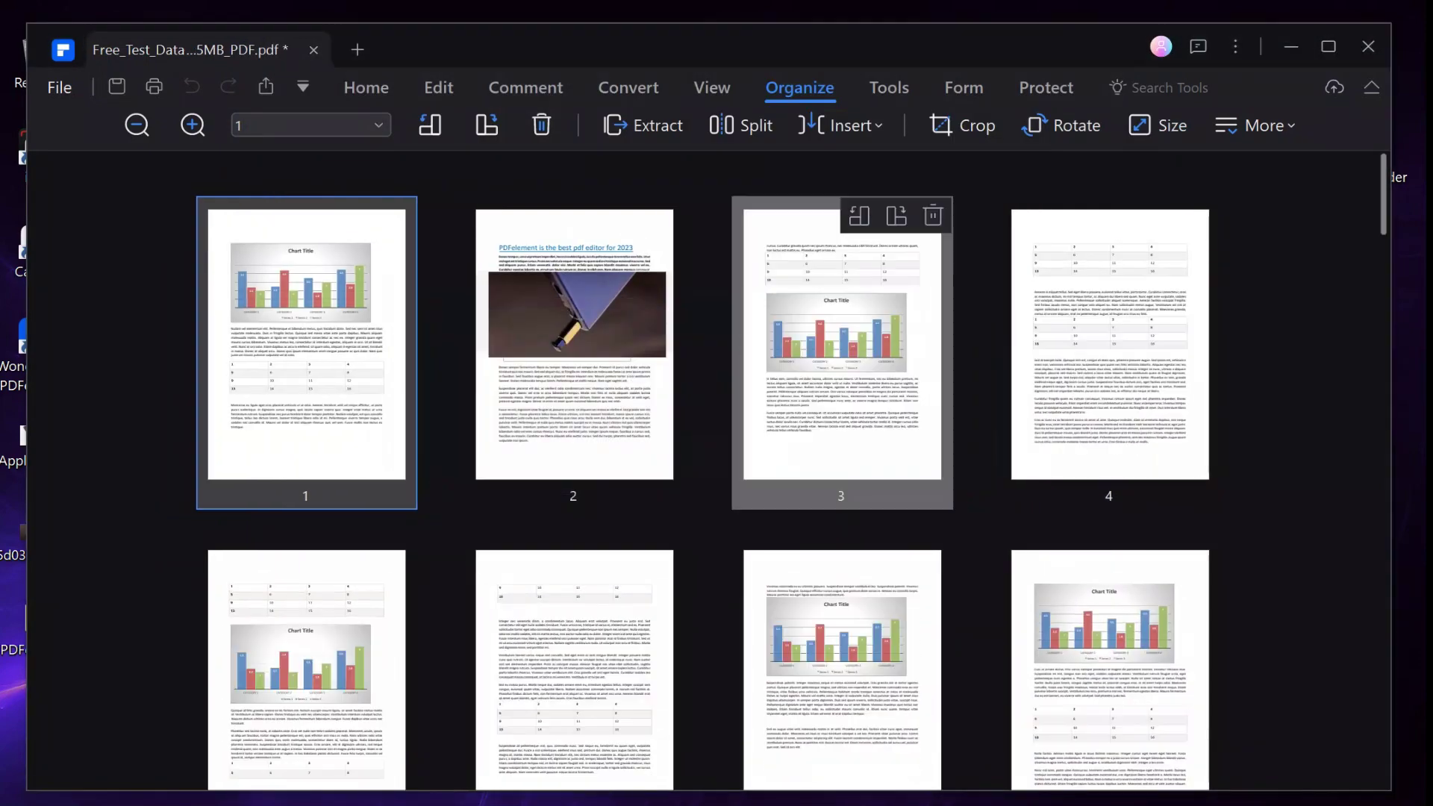
Step: Extract page 3 into a separate document and close the AI Sidebar there
{"action": "left_click", "coordinate": [842, 343]}
{"action": "left_click", "coordinate": [644, 125]}
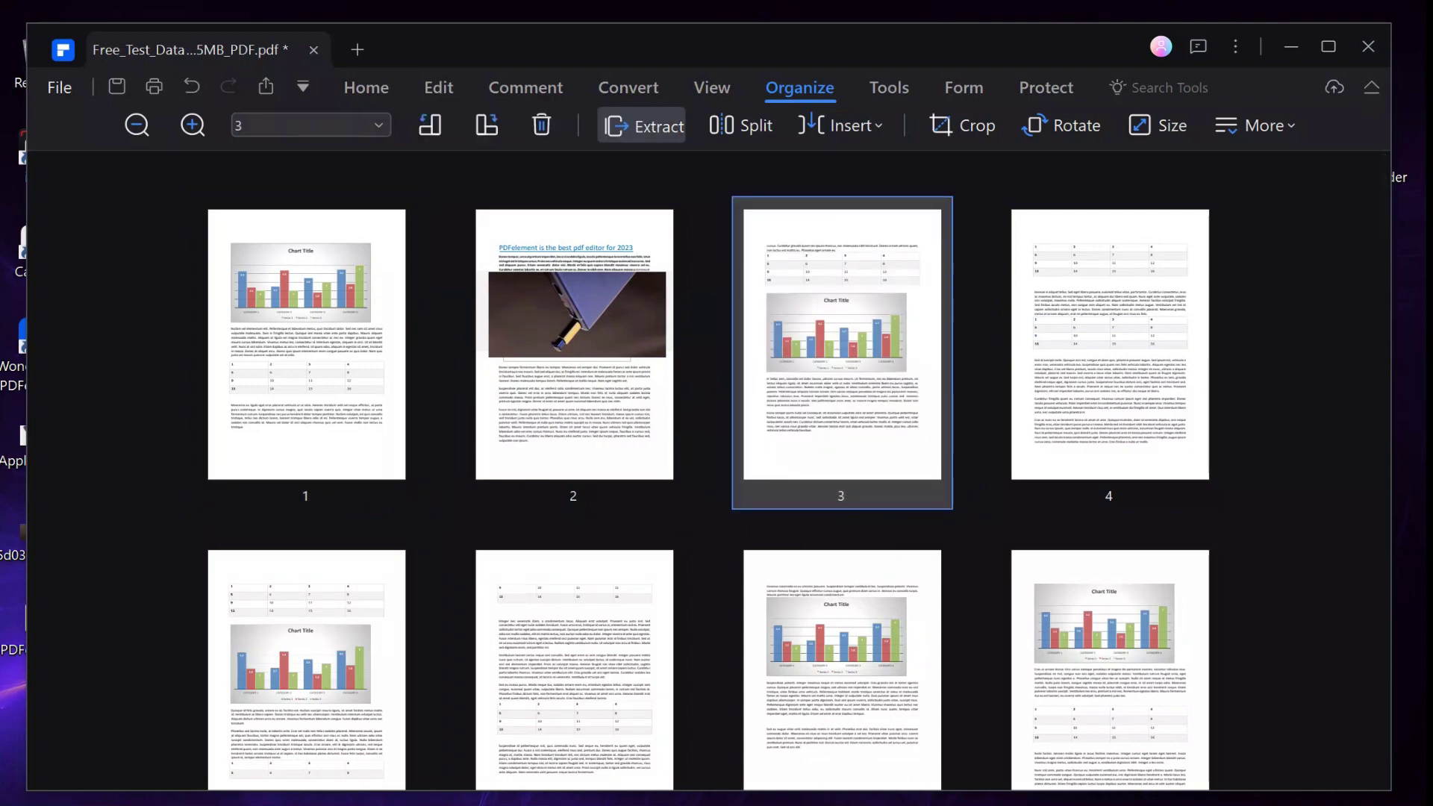
{"action": "left_click", "coordinate": [773, 538]}
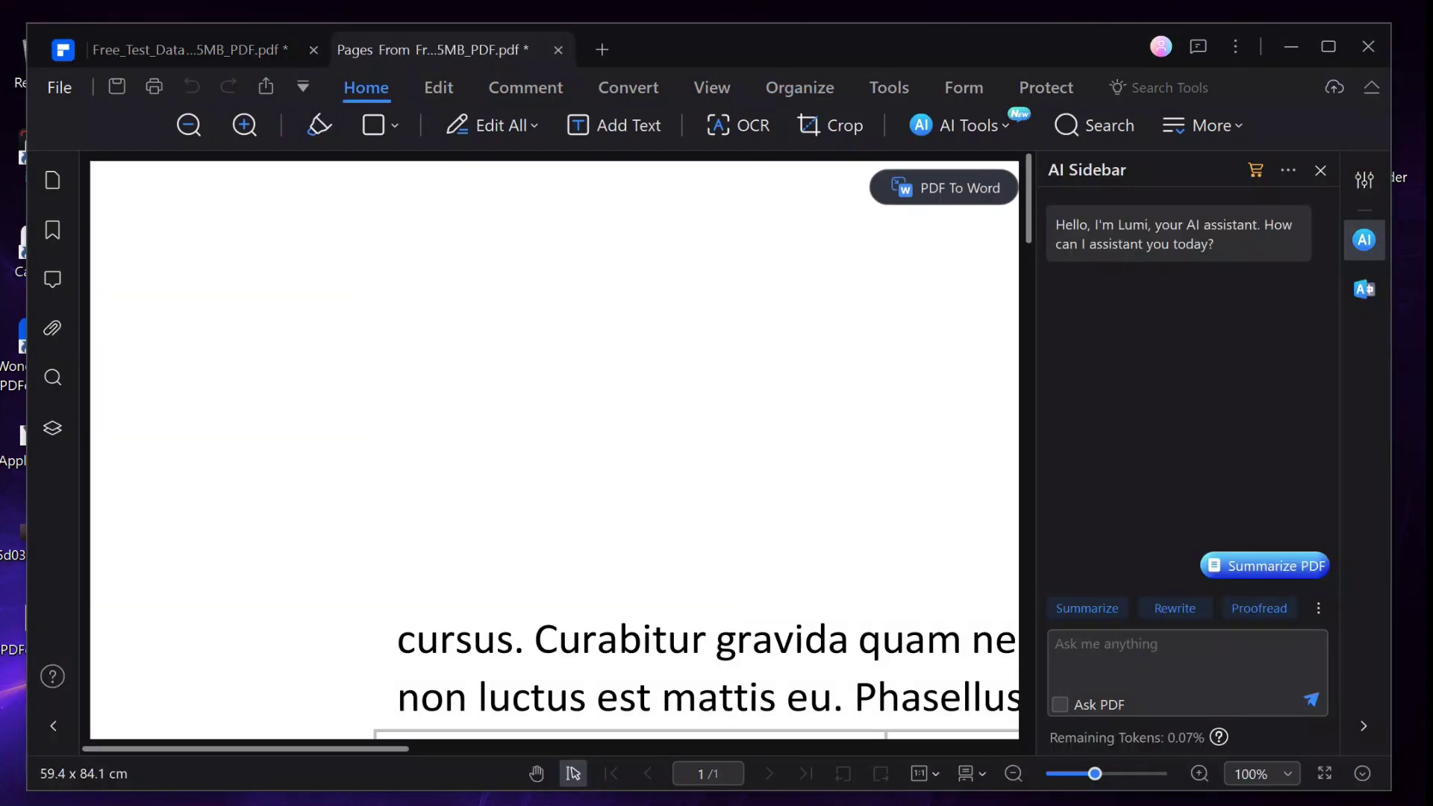
{"action": "left_click", "coordinate": [1320, 170]}
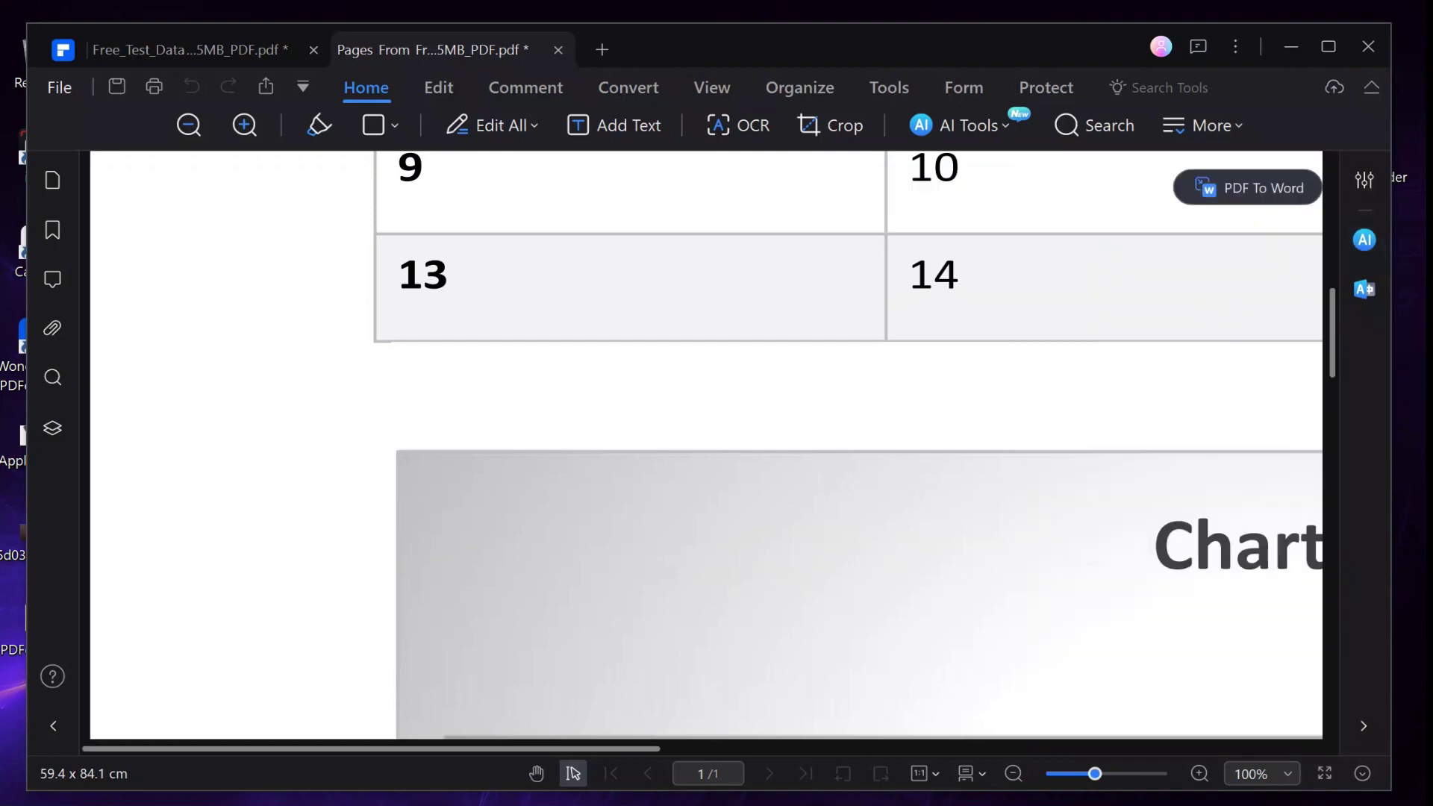
Step: Close the extracted page's document and return to the main PDF with the conversion tools shown
{"action": "left_click", "coordinate": [1367, 46]}
{"action": "left_click", "coordinate": [977, 314]}
{"action": "left_click", "coordinate": [627, 87]}
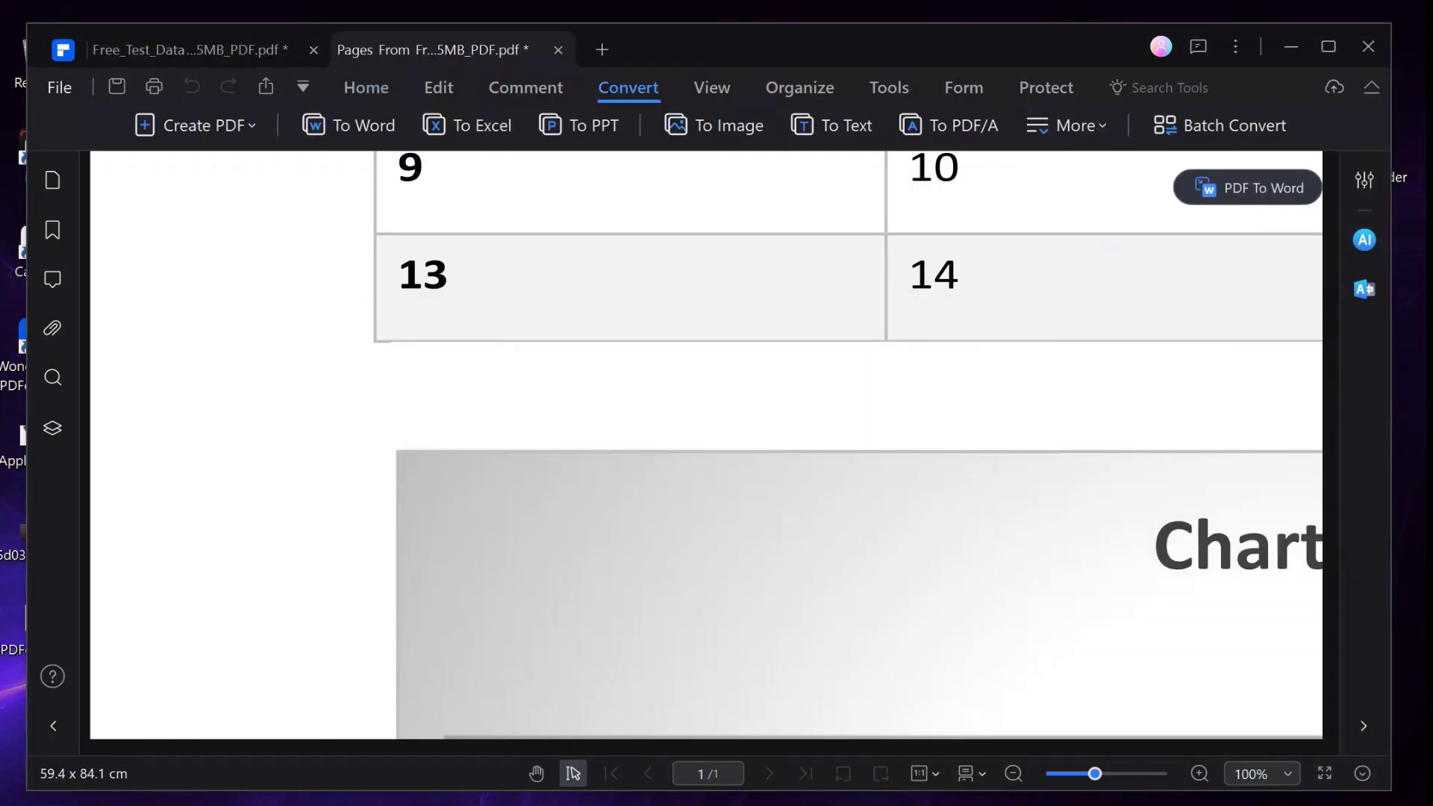
{"action": "left_click", "coordinate": [798, 87]}
{"action": "left_click", "coordinate": [558, 50]}
{"action": "left_click", "coordinate": [798, 451]}
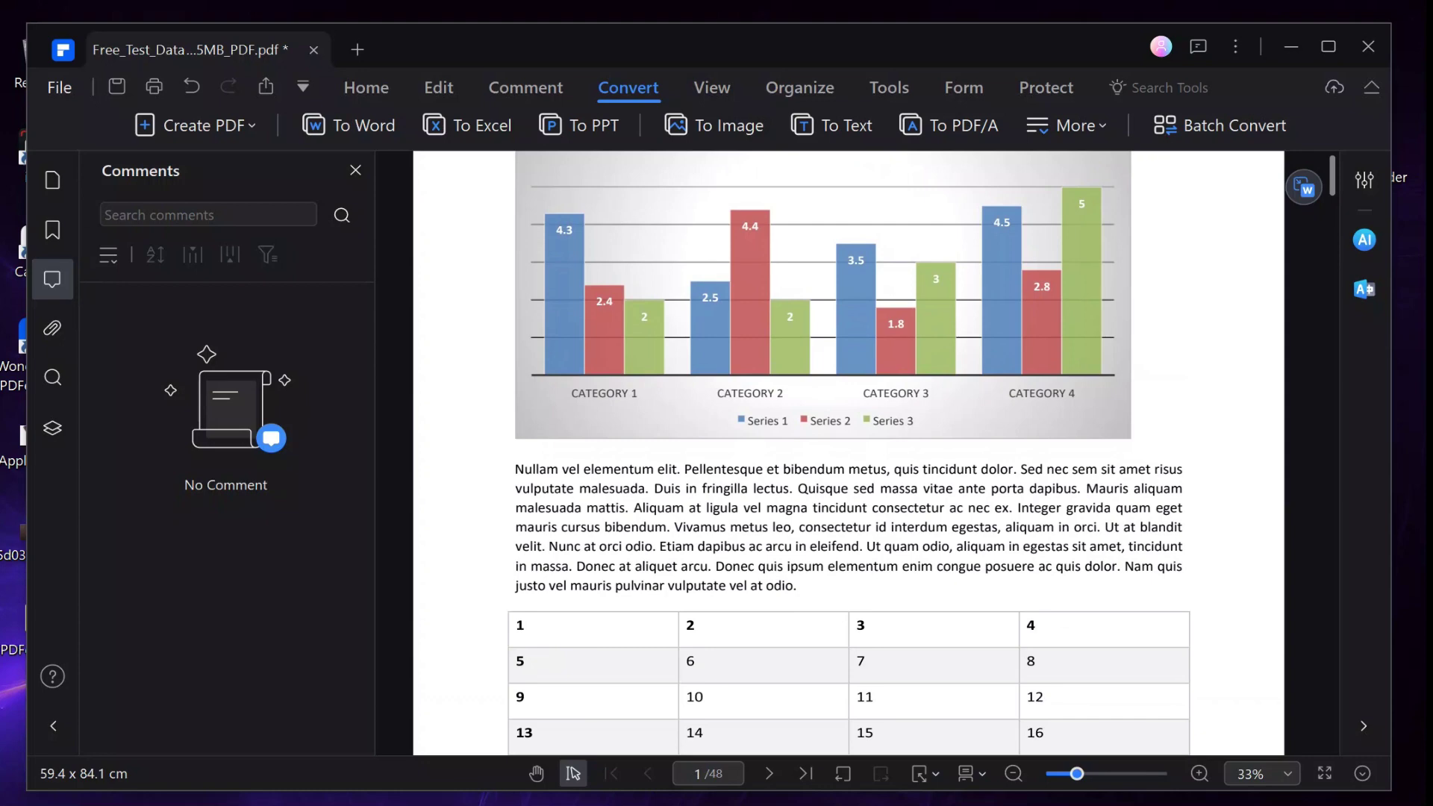
{"action": "scroll", "coordinate": [849, 453], "scroll_direction": "up", "scroll_amount": 2}
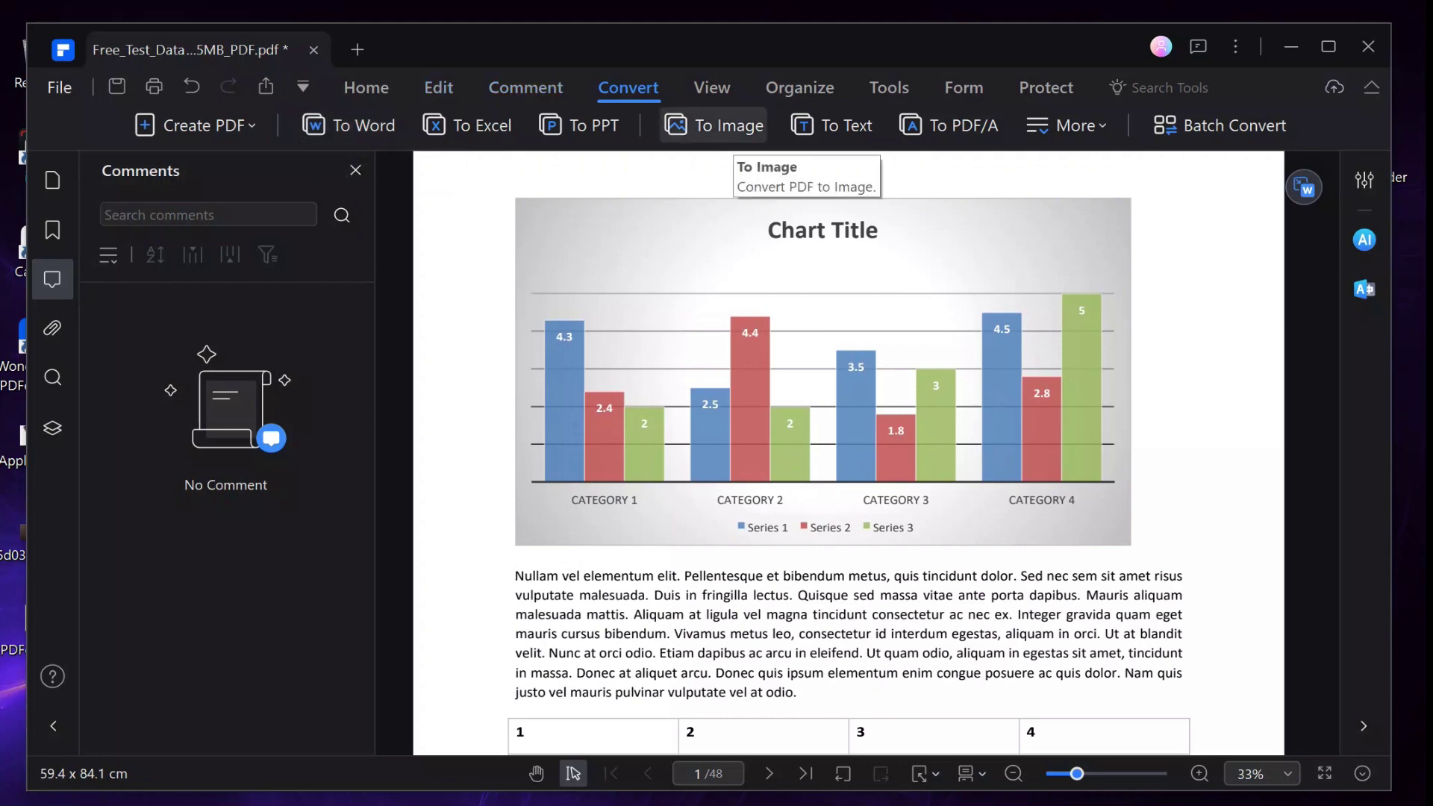
Step: Convert the PDF to images, saving the pending changes first, and look through the exported page files
{"action": "left_click", "coordinate": [714, 125]}
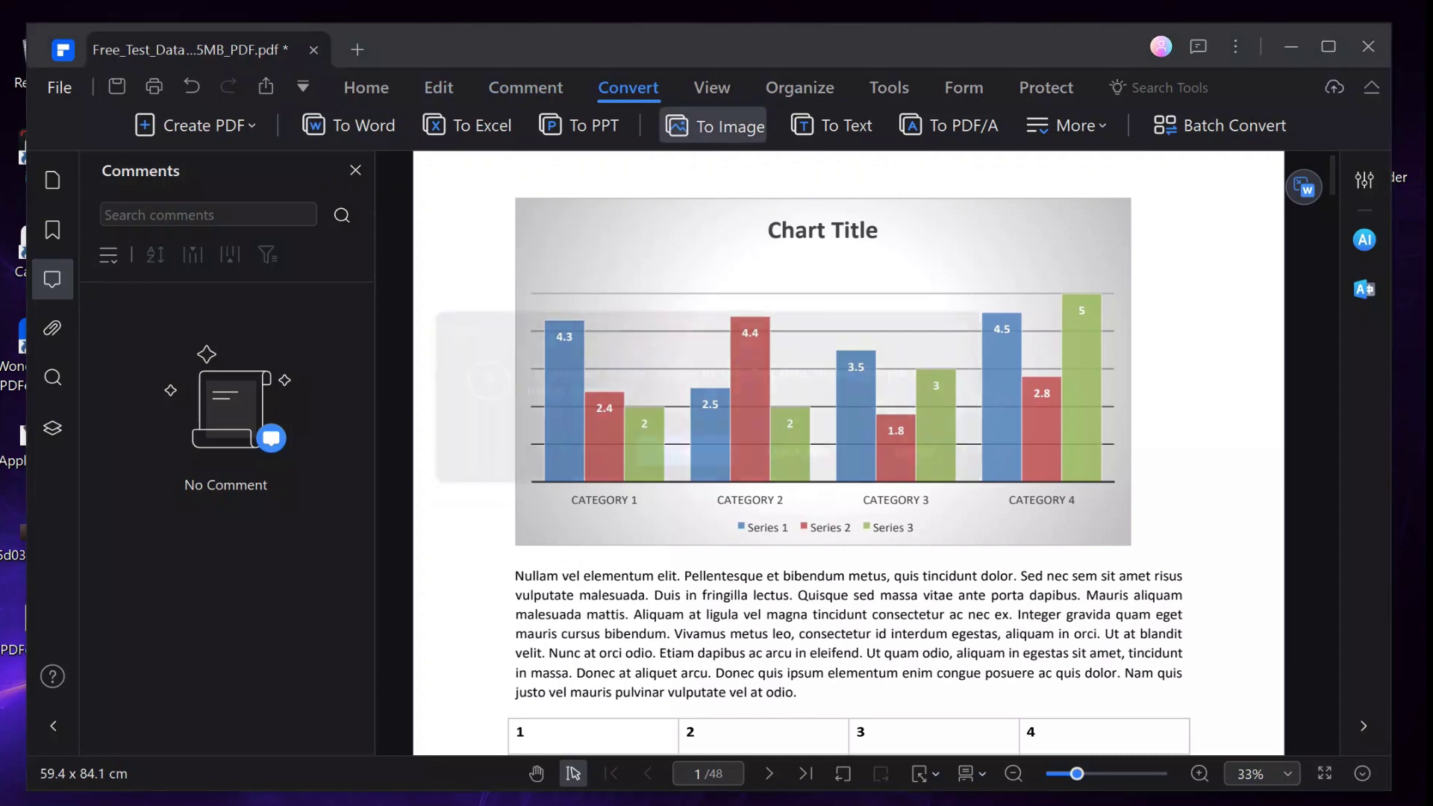
{"action": "left_click", "coordinate": [682, 458]}
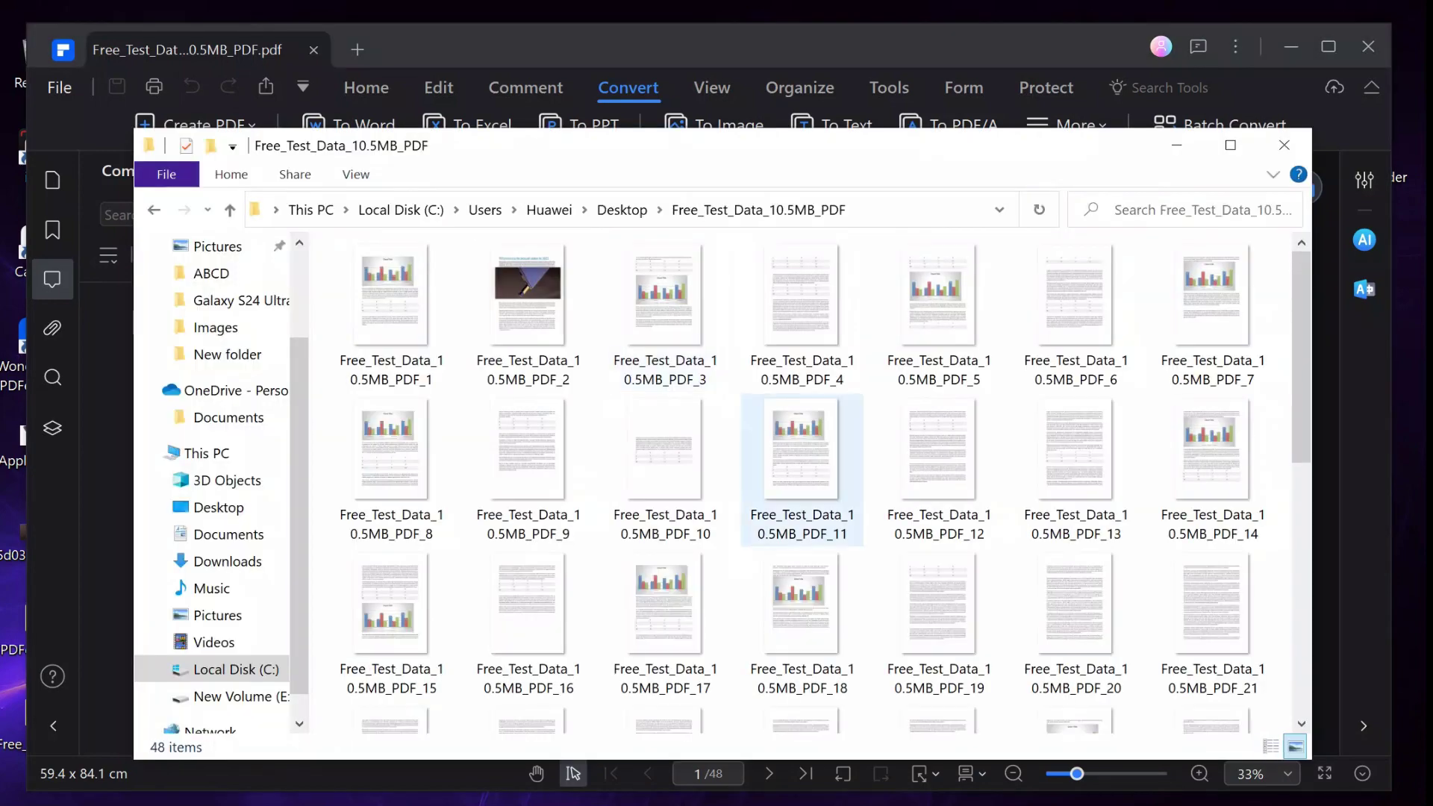
{"action": "scroll", "coordinate": [802, 384], "scroll_direction": "down", "scroll_amount": 2}
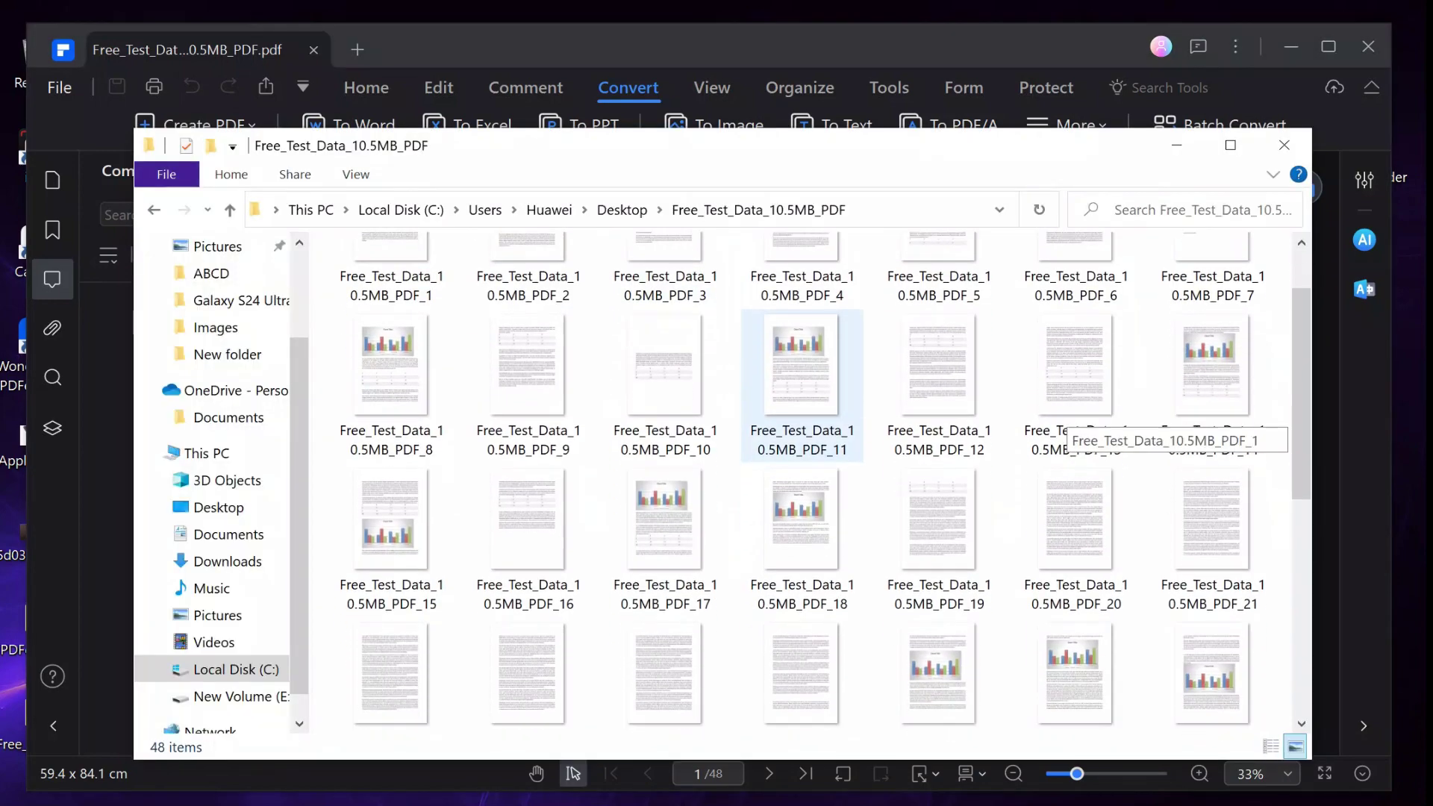
{"action": "scroll", "coordinate": [803, 418], "scroll_direction": "down", "scroll_amount": 2}
{"action": "scroll", "coordinate": [803, 418], "scroll_direction": "up", "scroll_amount": 4}
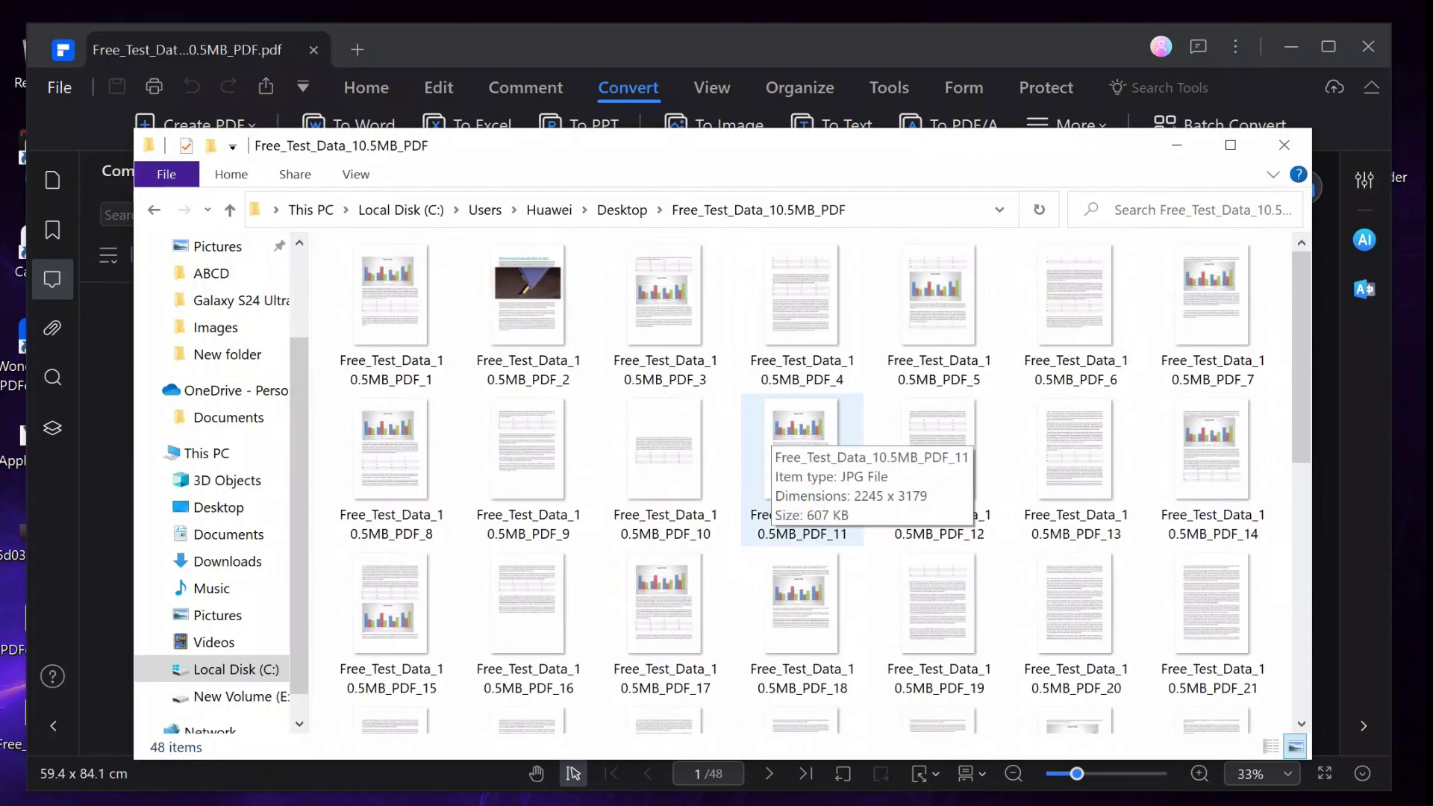
{"action": "scroll", "coordinate": [802, 447], "scroll_direction": "down", "scroll_amount": 5}
{"action": "scroll", "coordinate": [802, 447], "scroll_direction": "up", "scroll_amount": 5}
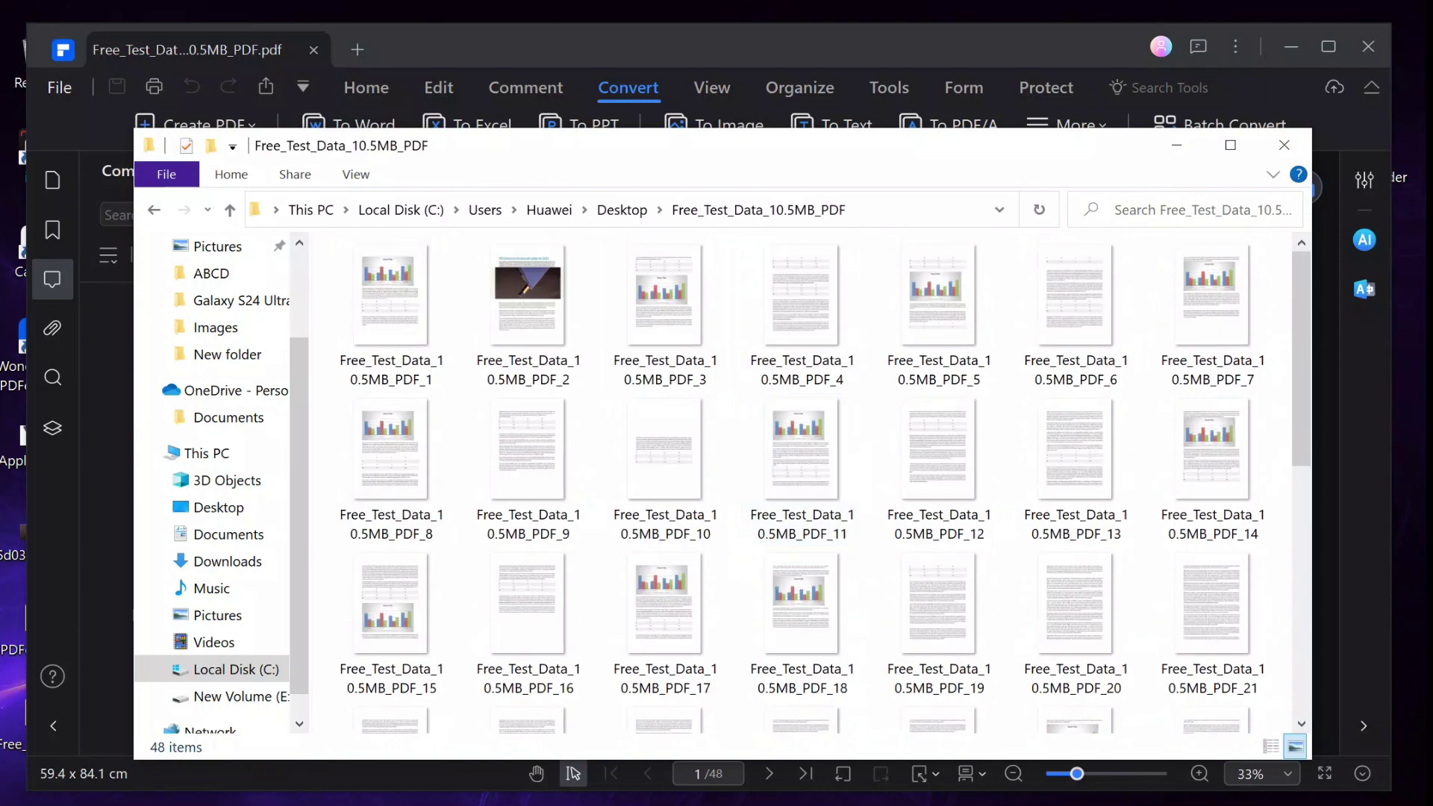
{"action": "left_click", "coordinate": [1283, 145]}
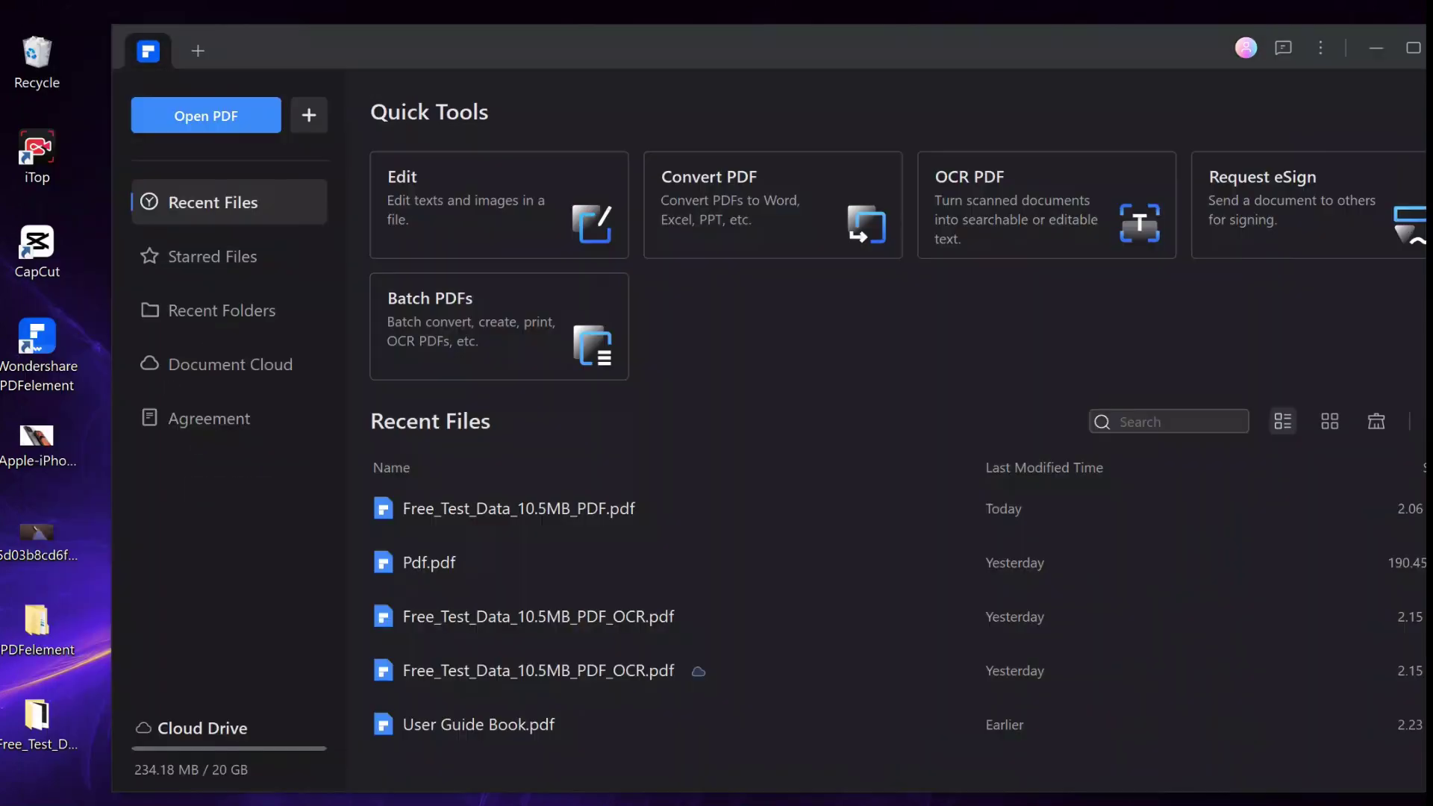
Step: Open the exported page 2 image as a PDF and save it as Free_Test_Data_10.5MB_PDF_2 for text recognition
{"action": "double_click", "coordinate": [37, 718]}
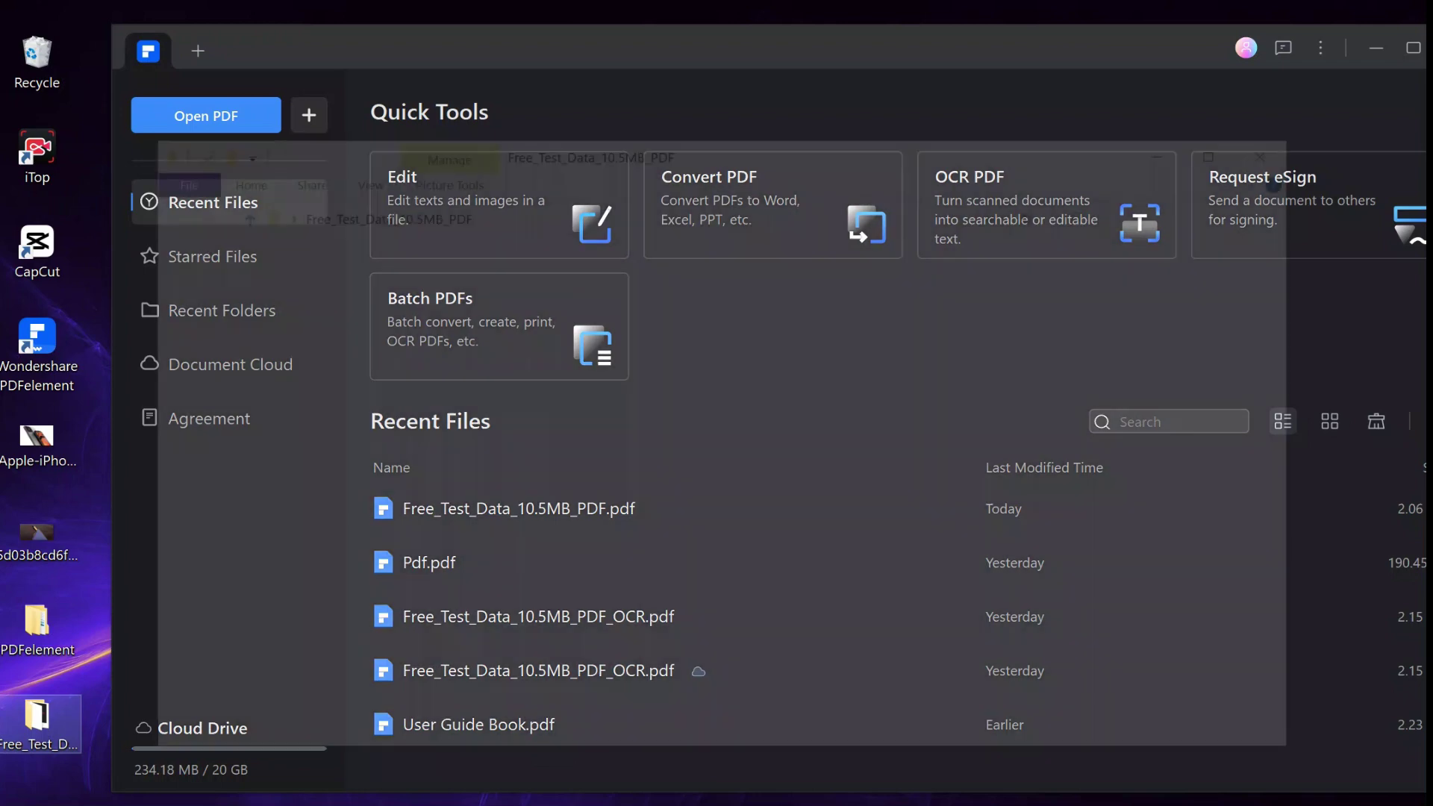
{"action": "left_click_drag", "start_coordinate": [528, 298], "coordinate": [675, 118]}
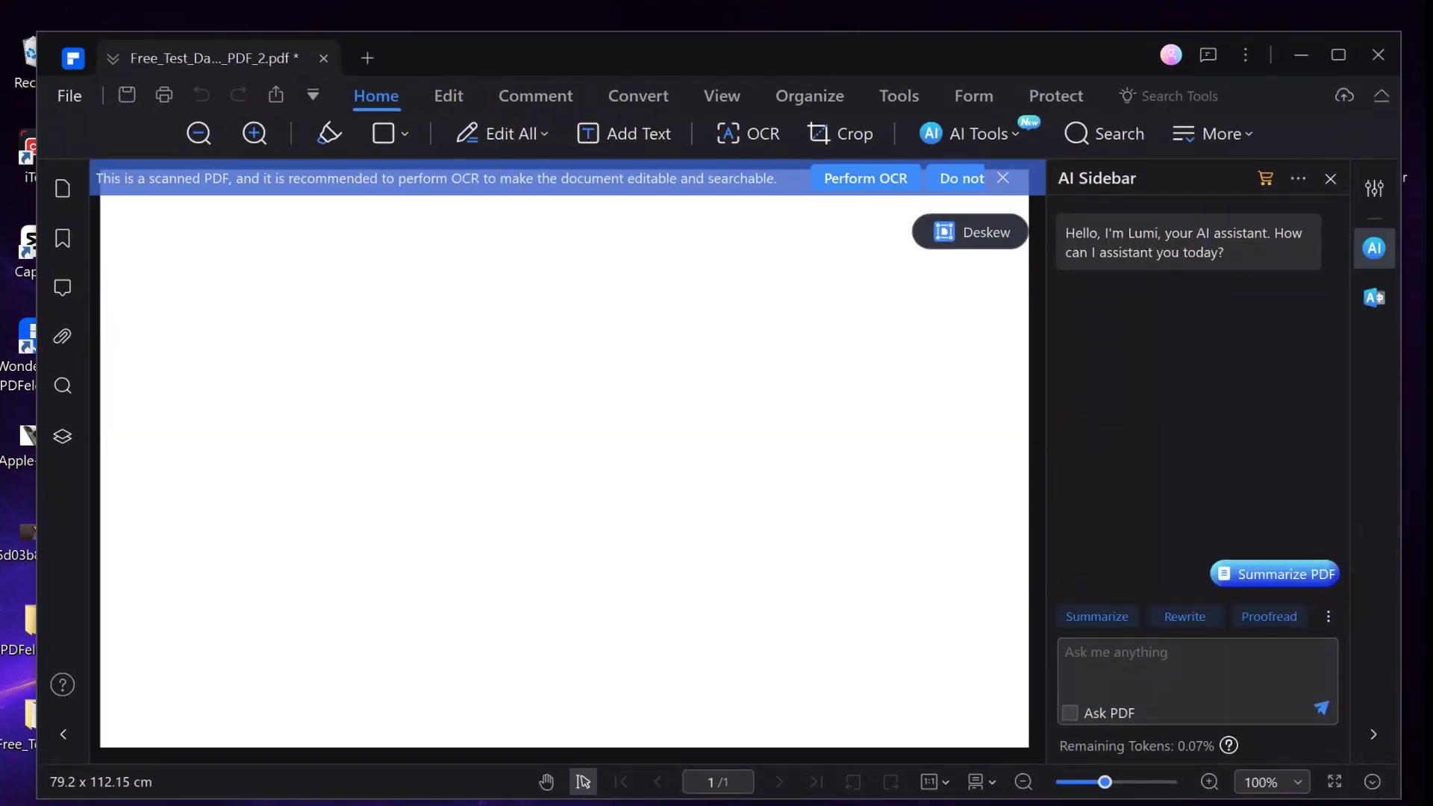
{"action": "left_click", "coordinate": [865, 177]}
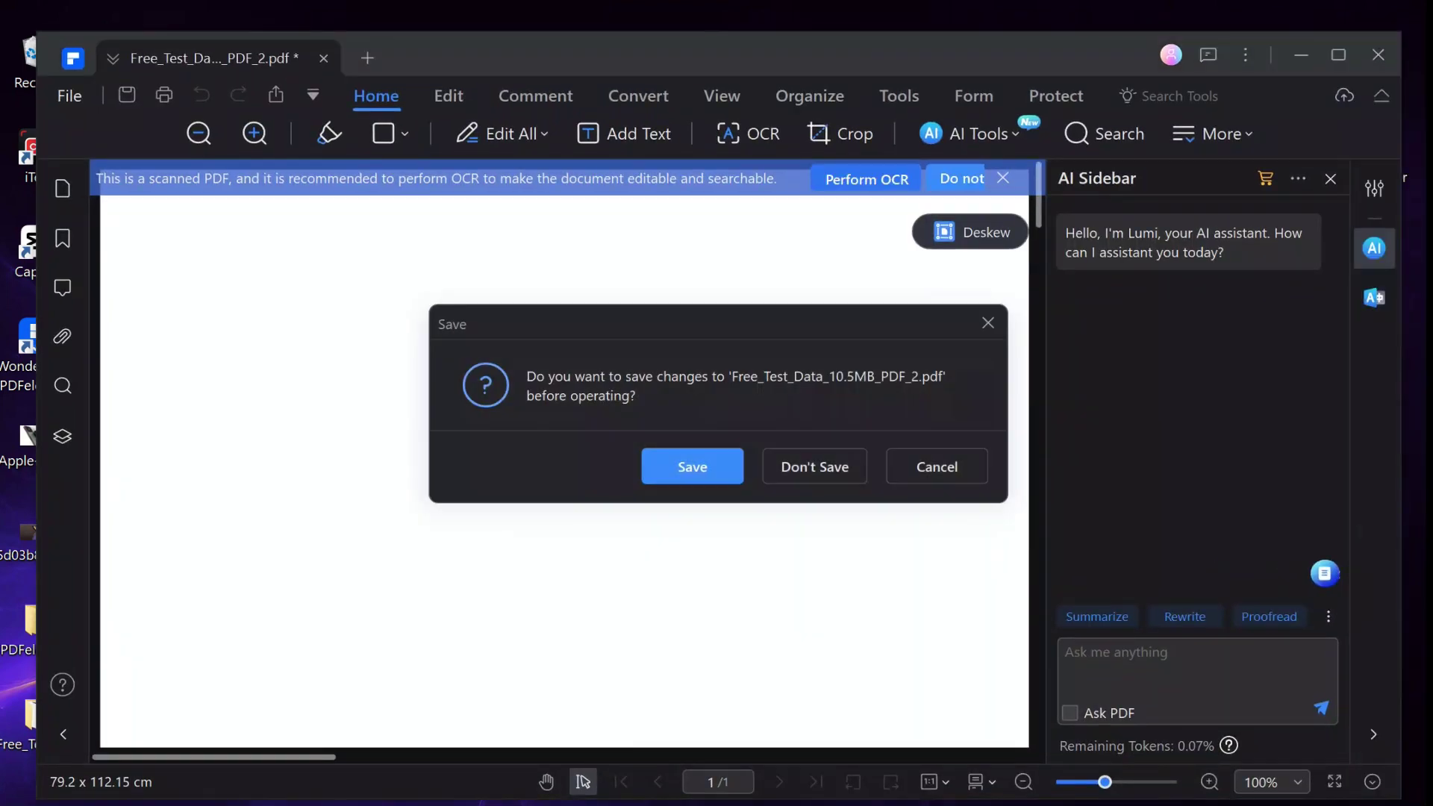
{"action": "left_click", "coordinate": [691, 465]}
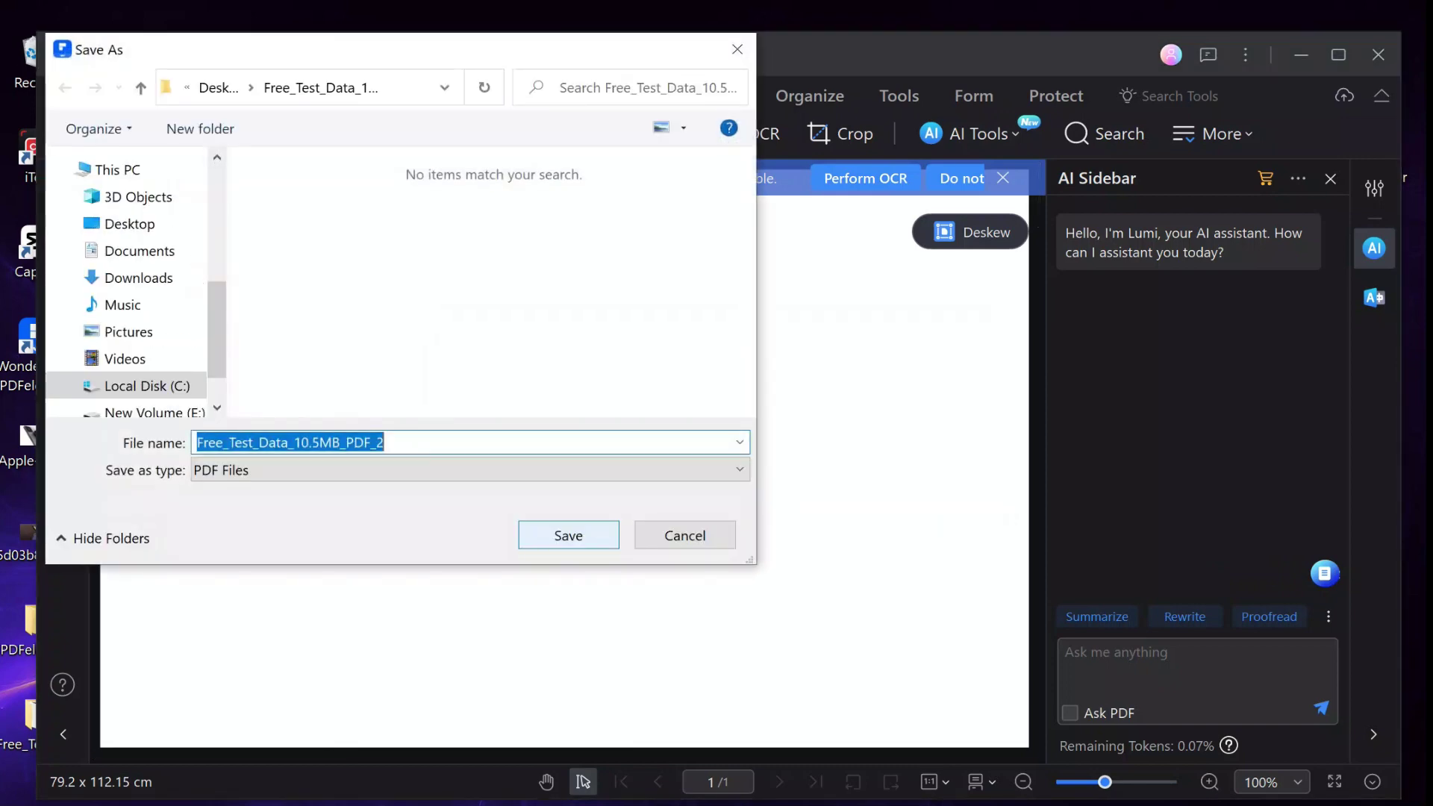
{"action": "key", "text": "Return"}
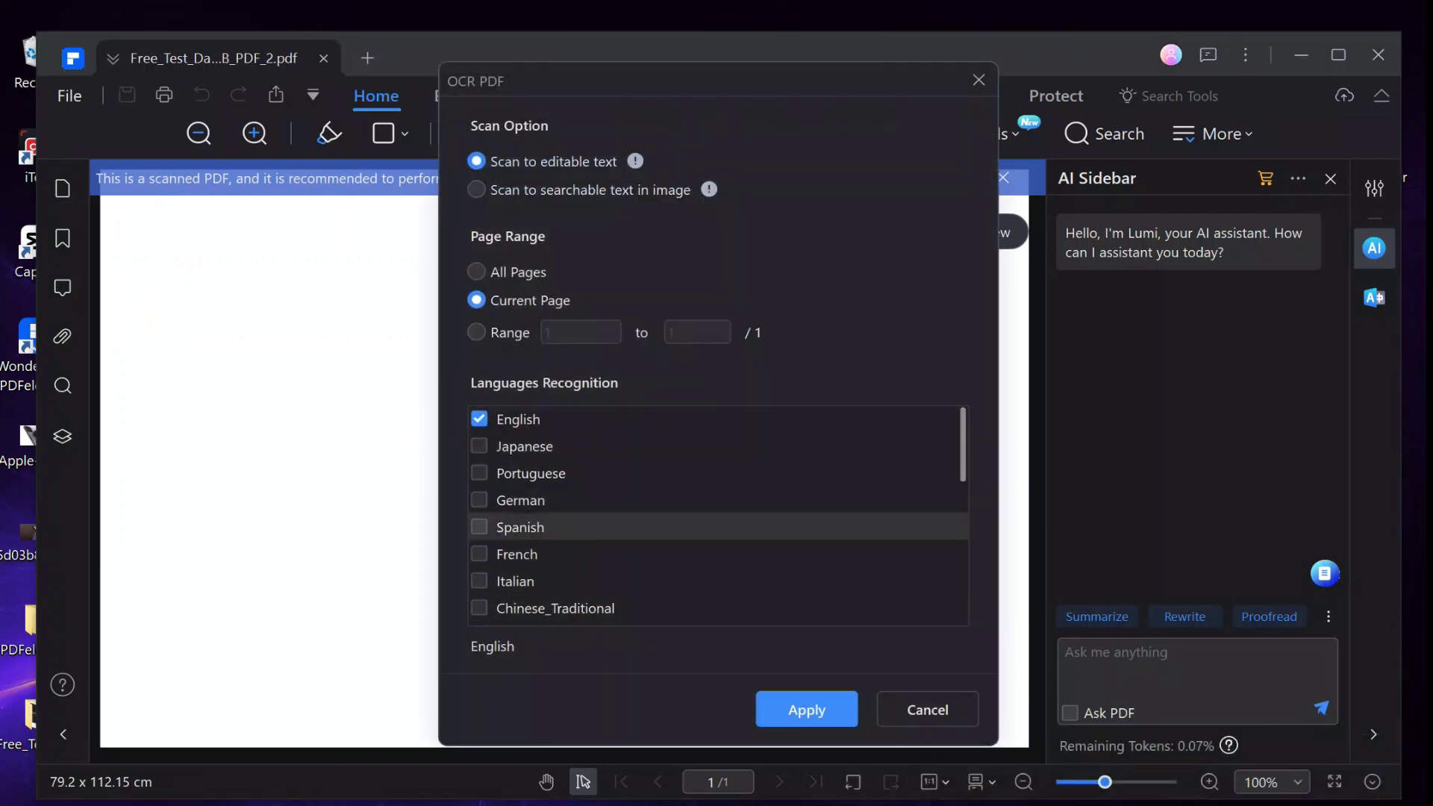
Step: Run OCR on the current page, scanning to editable text with English as the recognition language
{"action": "left_click", "coordinate": [515, 419]}
{"action": "left_click", "coordinate": [515, 418]}
{"action": "left_click", "coordinate": [806, 709]}
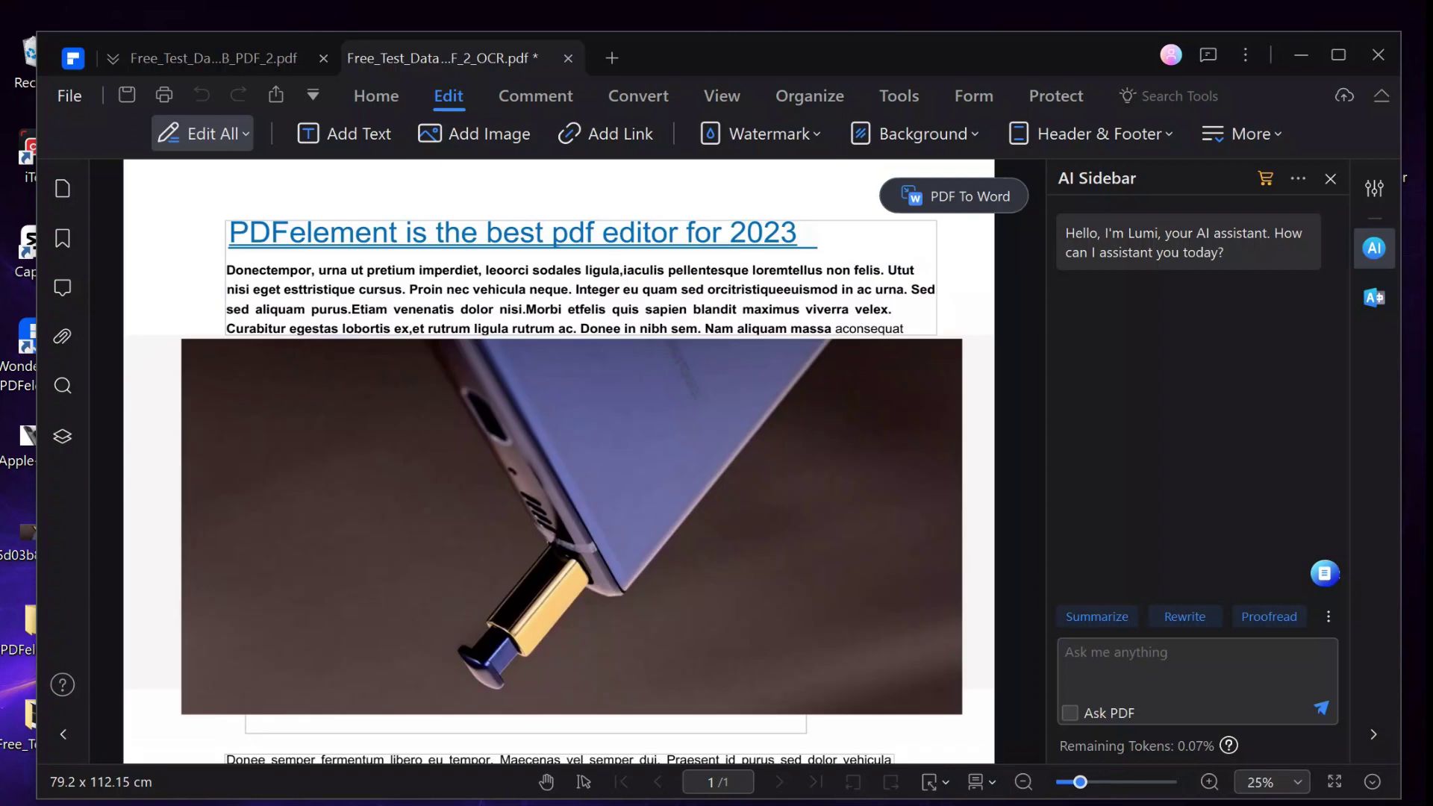
Step: Replace the heading line of the recognized page with the text "Enjoy video"
{"action": "triple_click", "coordinate": [558, 236]}
{"action": "type", "text": "Enjoy "}
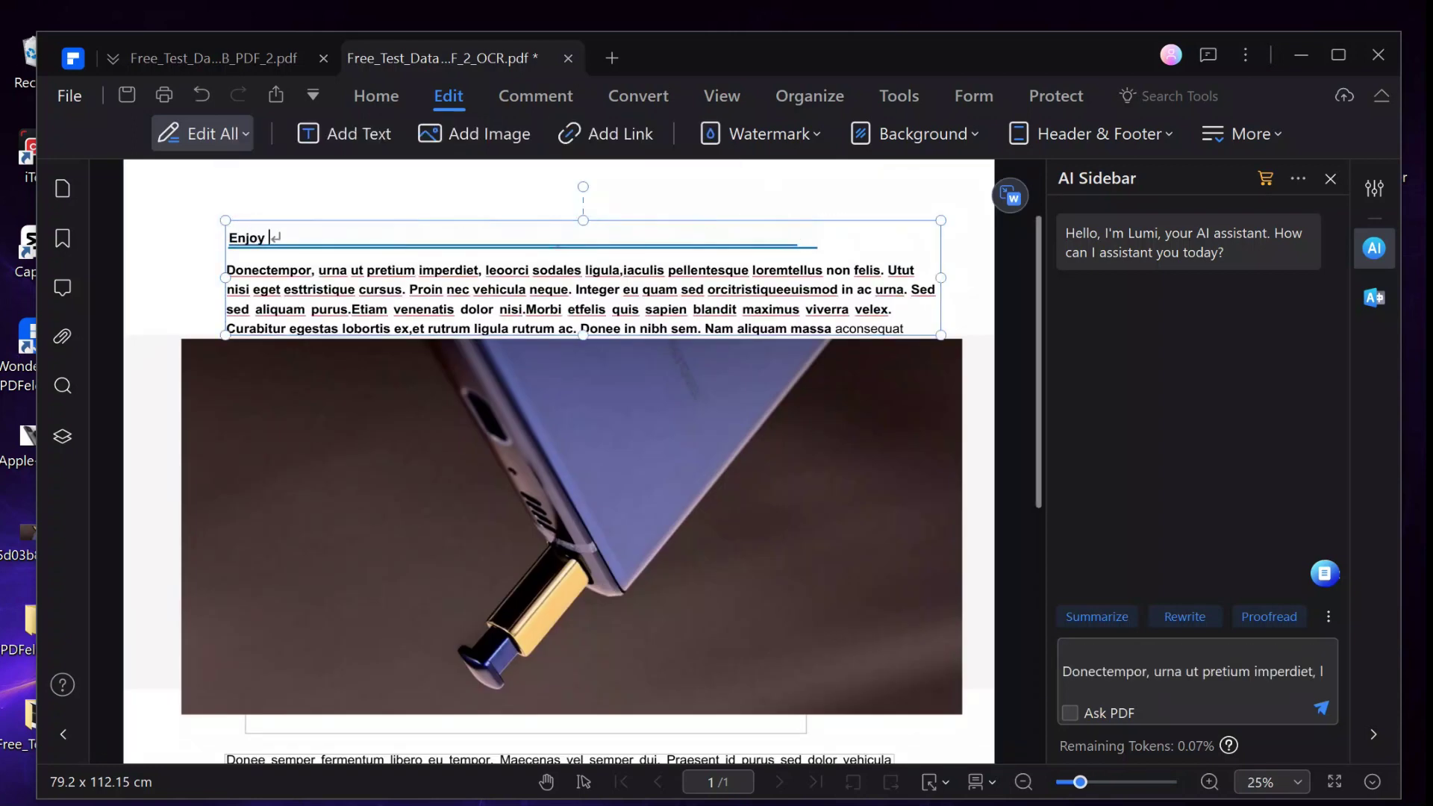
{"action": "type", "text": "video"}
Step: Set the font size of the "Enjoy video" heading to 72
{"action": "key", "text": "ctrl+a"}
{"action": "triple_click", "coordinate": [281, 237]}
{"action": "left_click", "coordinate": [604, 162]}
{"action": "scroll", "coordinate": [564, 299], "scroll_direction": "down", "scroll_amount": 5}
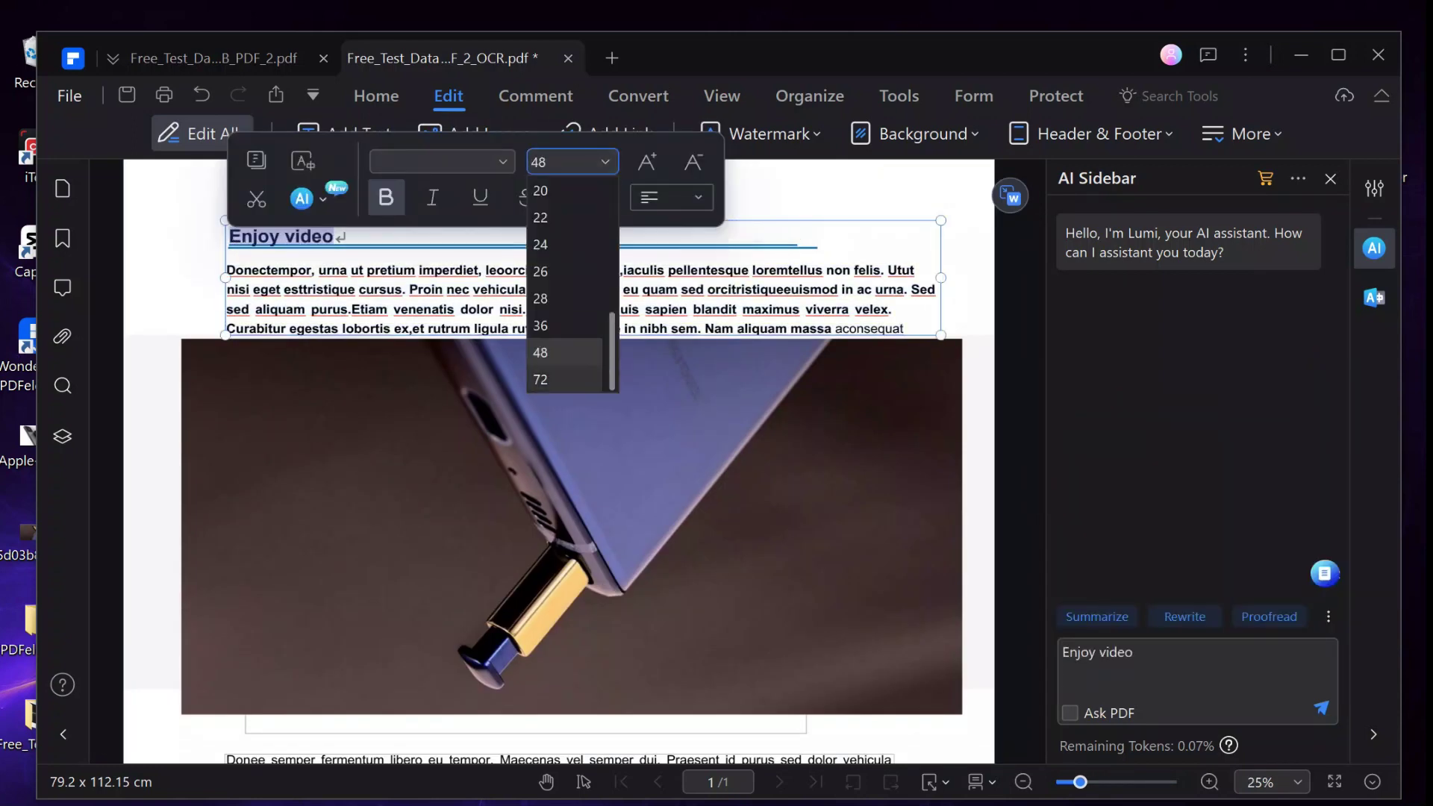
{"action": "left_click", "coordinate": [540, 379]}
{"action": "left_click", "coordinate": [572, 526]}
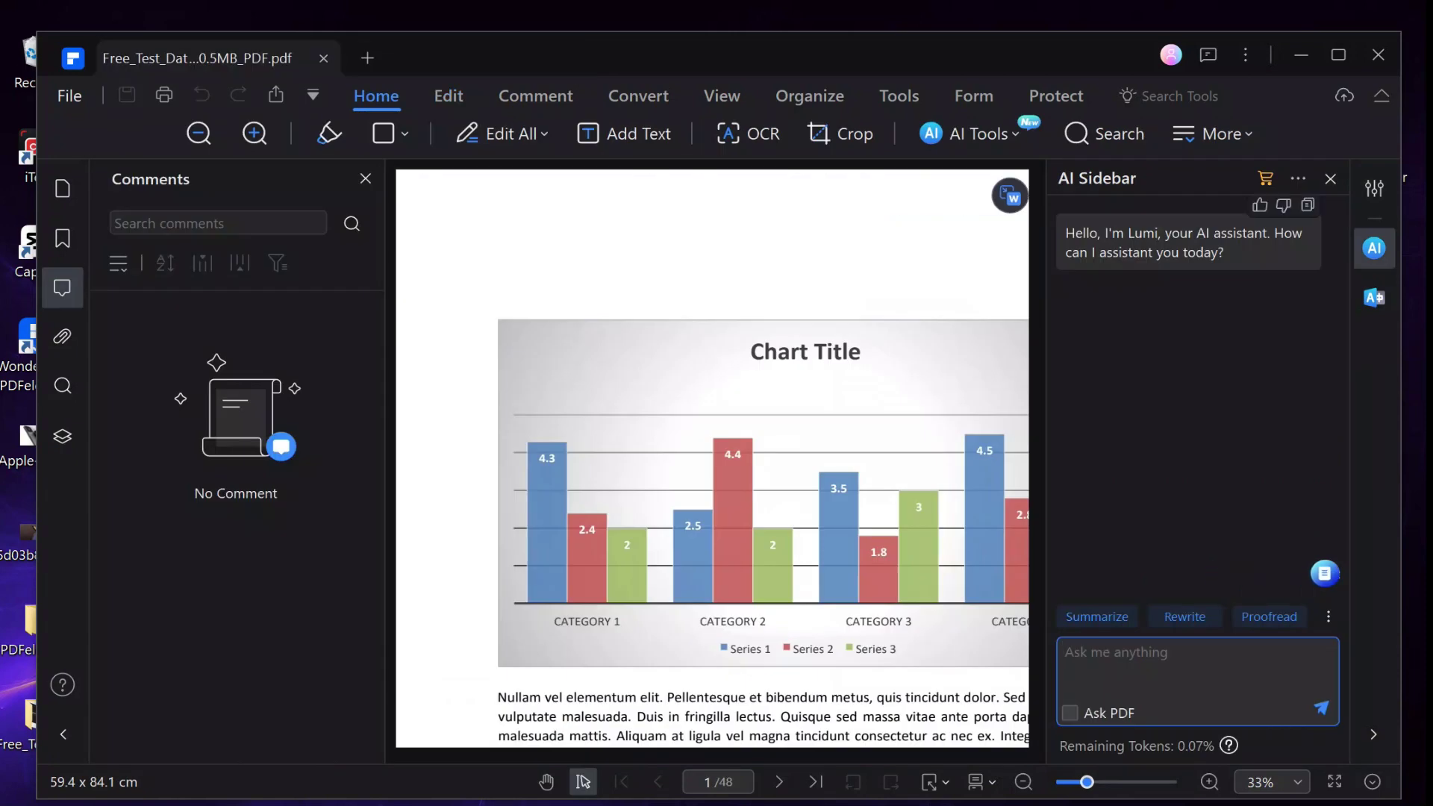
Step: Greet the AI assistant with "Hello" and ask it "Can you add a text on page 6"
{"action": "mouse_move", "coordinate": [1128, 233]}
{"action": "left_mouse_down"}
{"action": "mouse_move", "coordinate": [1161, 232]}
{"action": "mouse_move", "coordinate": [1135, 233]}
{"action": "left_mouse_up"}
{"action": "scroll", "coordinate": [712, 456], "scroll_direction": "down", "scroll_amount": 1}
{"action": "type", "text": "Hello"}
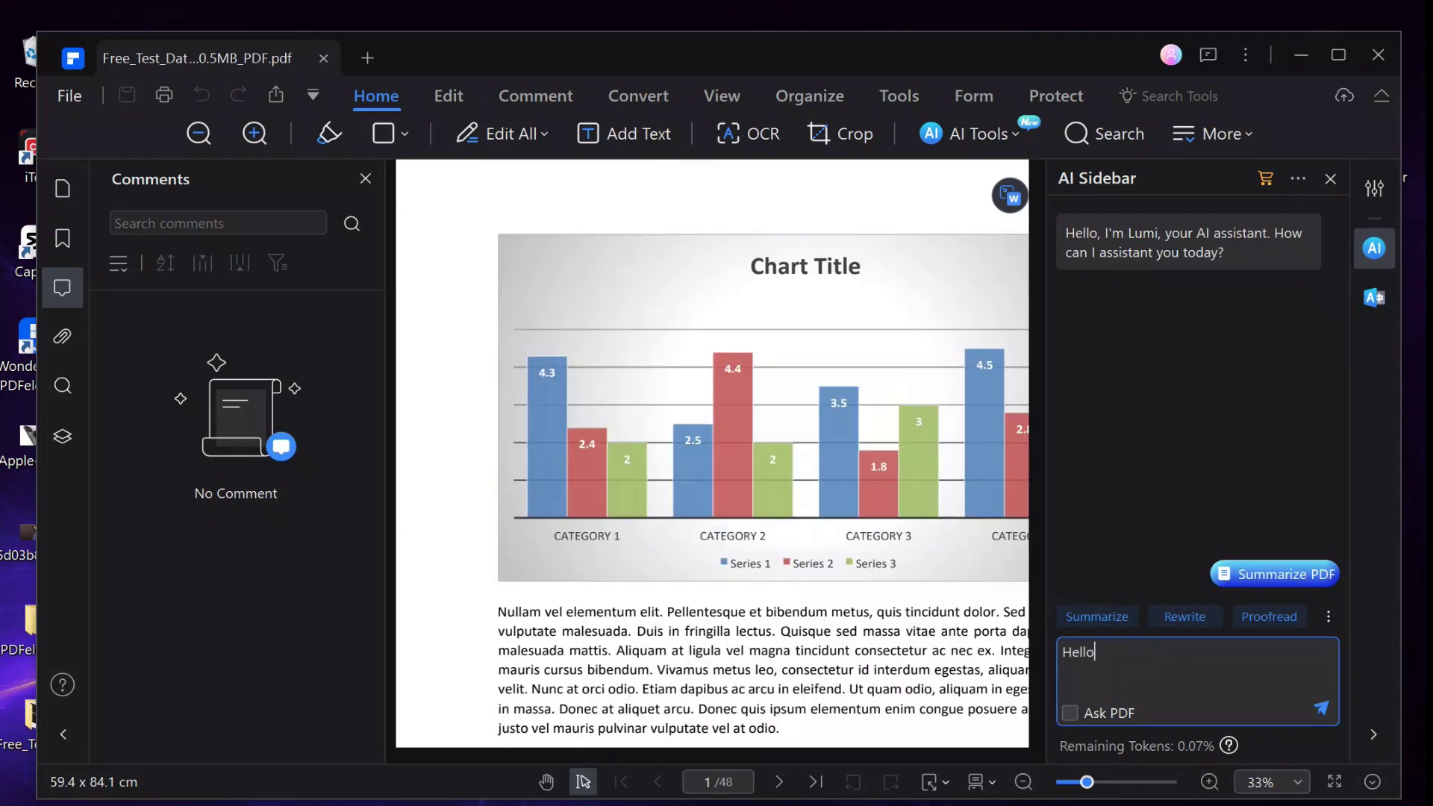
{"action": "key", "text": "Return"}
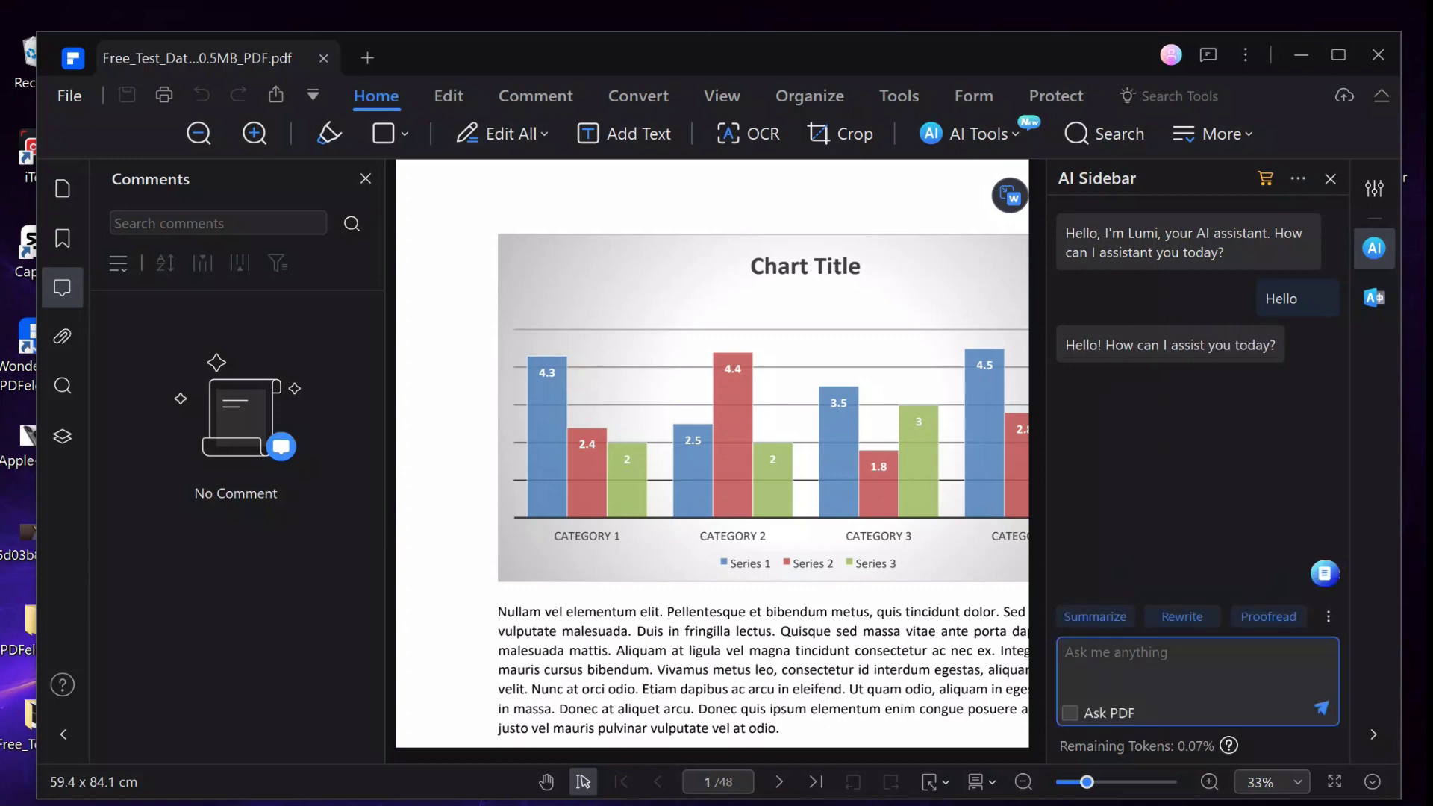
{"action": "type", "text": "Can you add a text on page 6"}
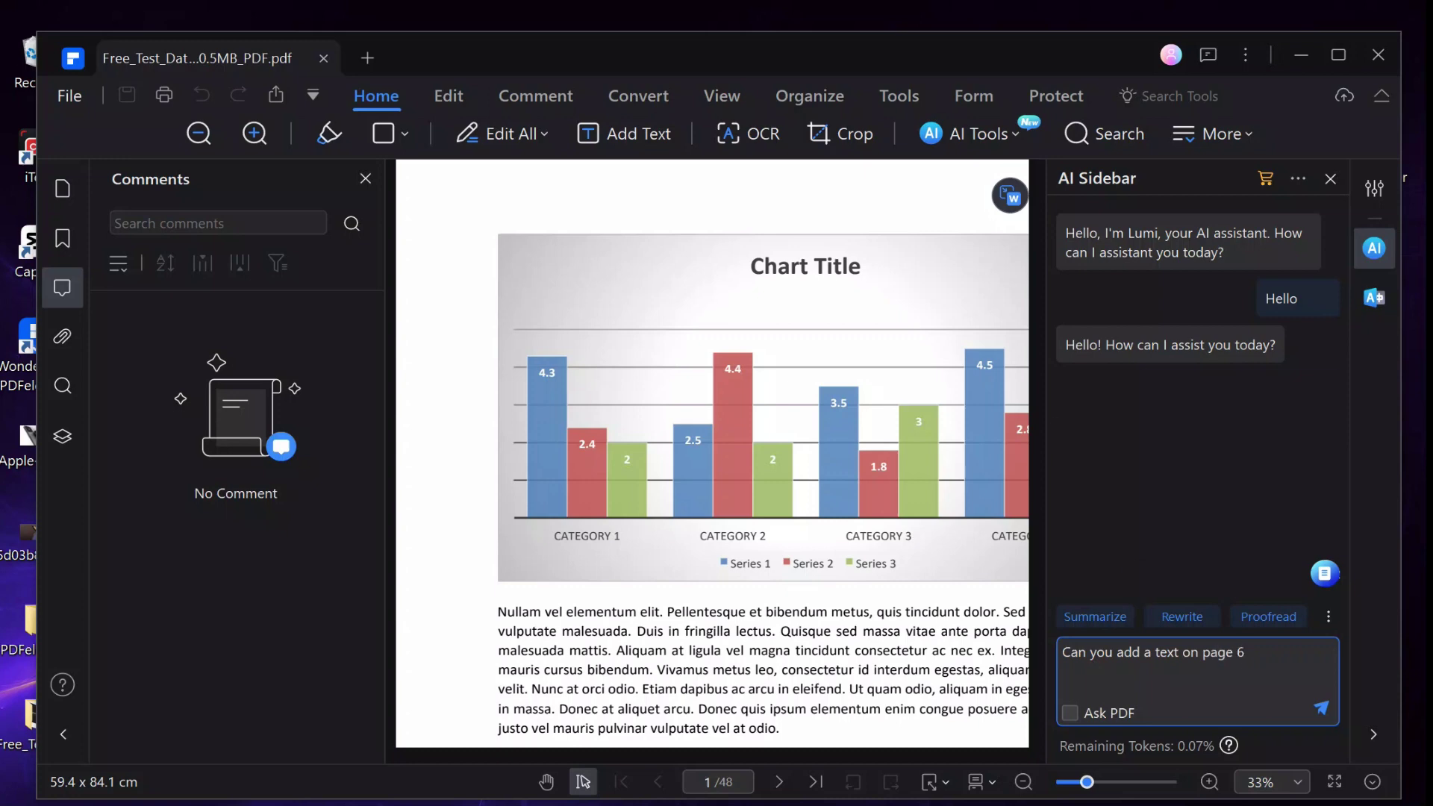
{"action": "key", "text": "Return"}
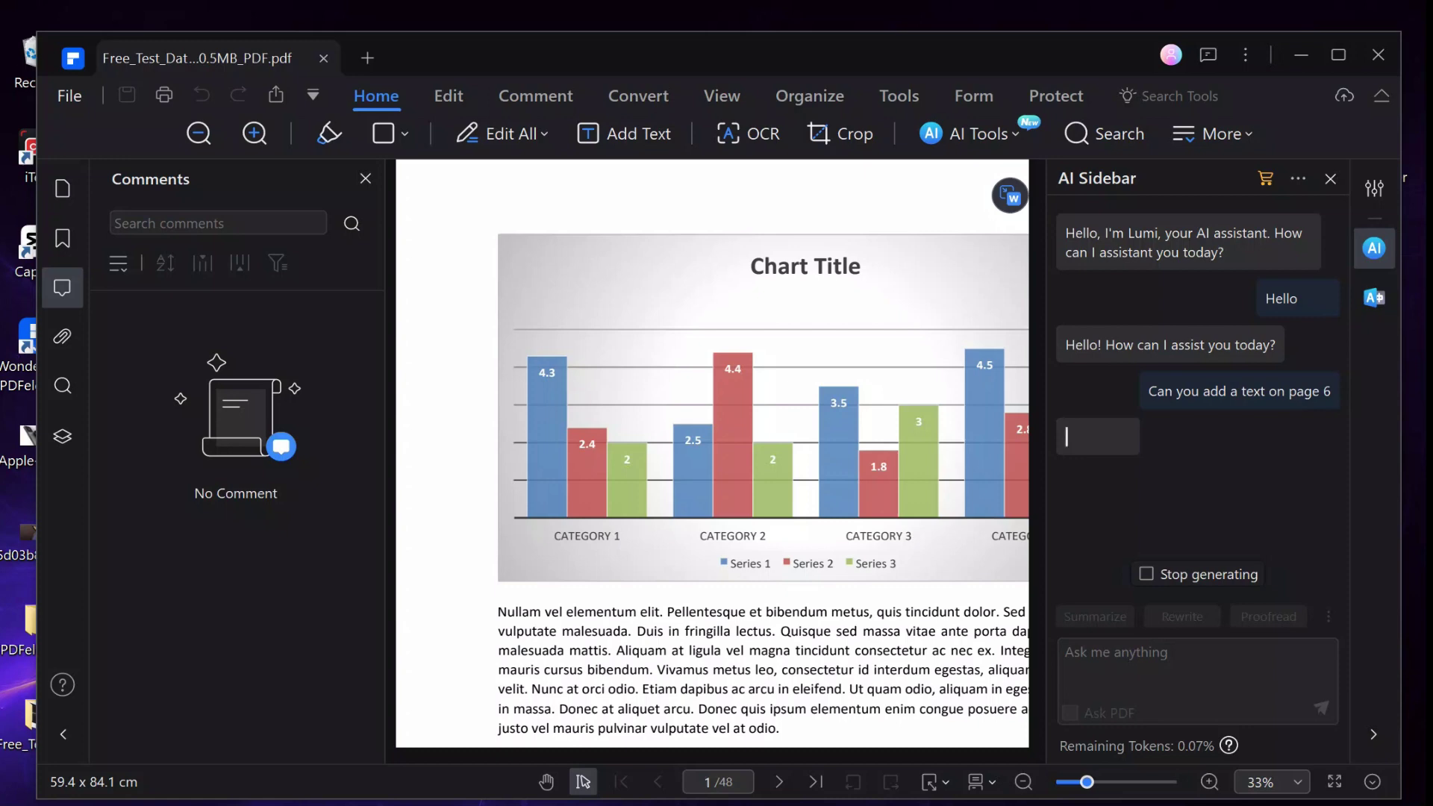
Step: Hide and reopen the AI Sidebar, and reply to the assistant with "thank you"
{"action": "left_click", "coordinate": [1373, 248]}
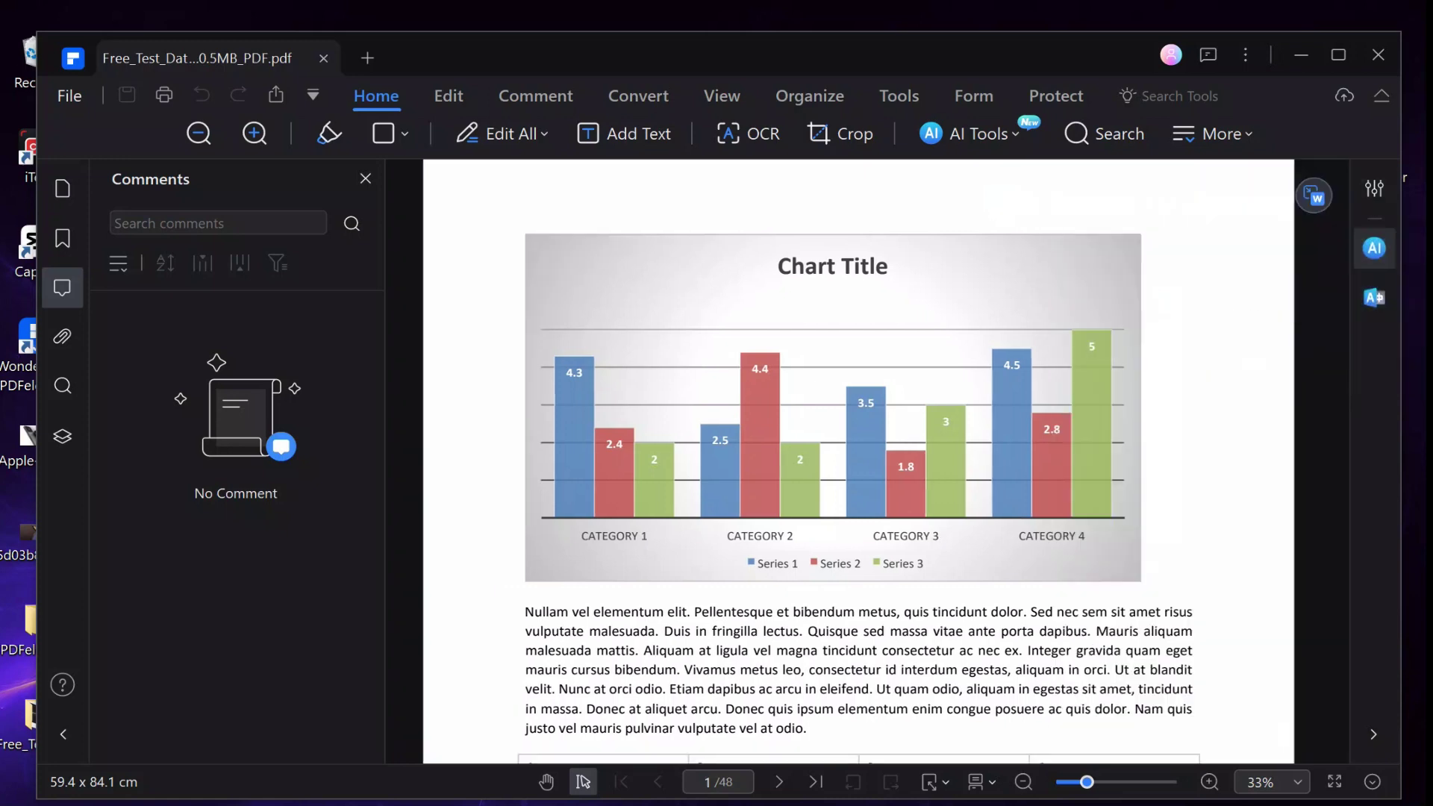
{"action": "left_click", "coordinate": [1373, 248]}
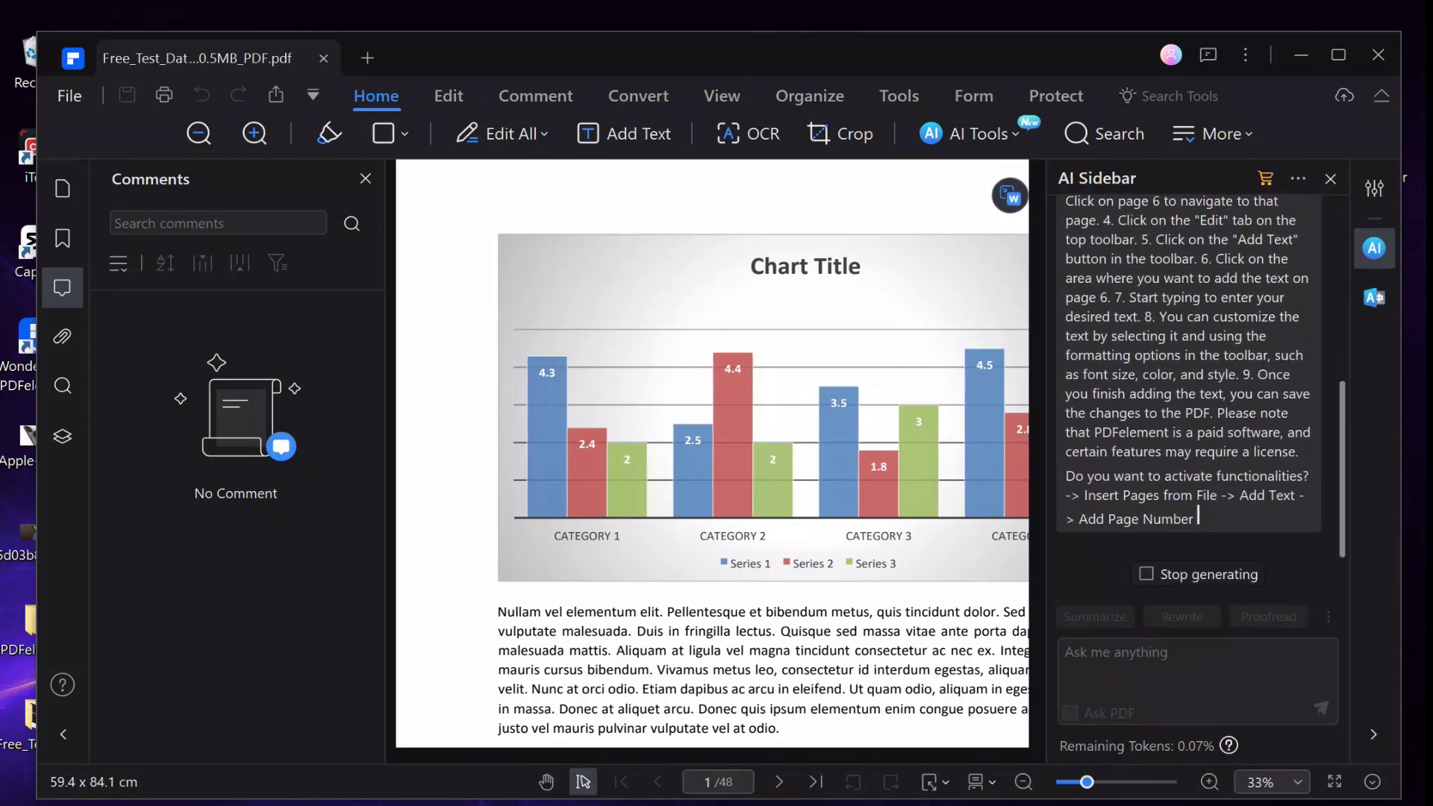
{"action": "type", "text": "thank you"}
{"action": "key", "text": "Return"}
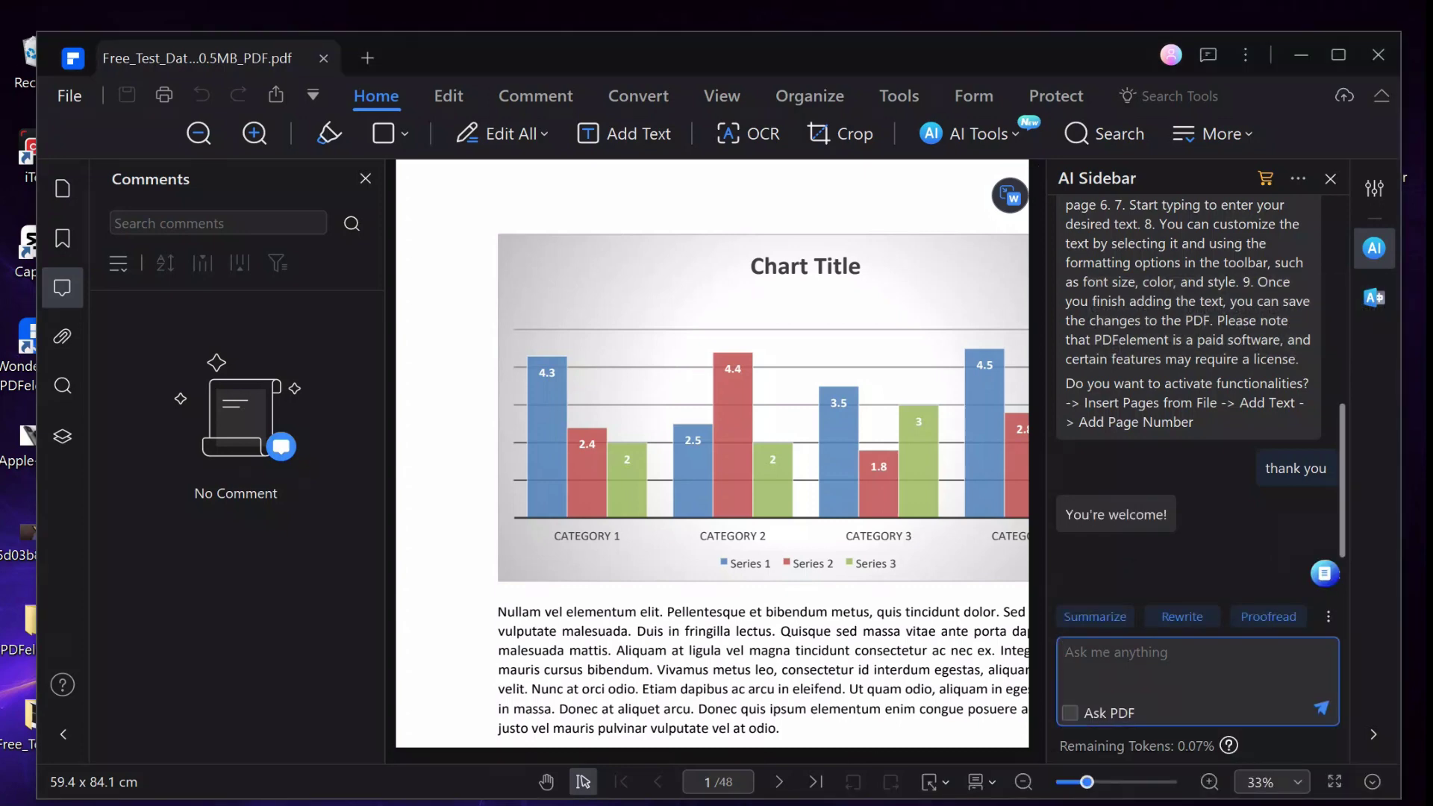
Step: Start AI proofreading of the PDF and run it on page 2 with the phone picture
{"action": "left_click", "coordinate": [970, 134]}
{"action": "left_click", "coordinate": [1005, 214]}
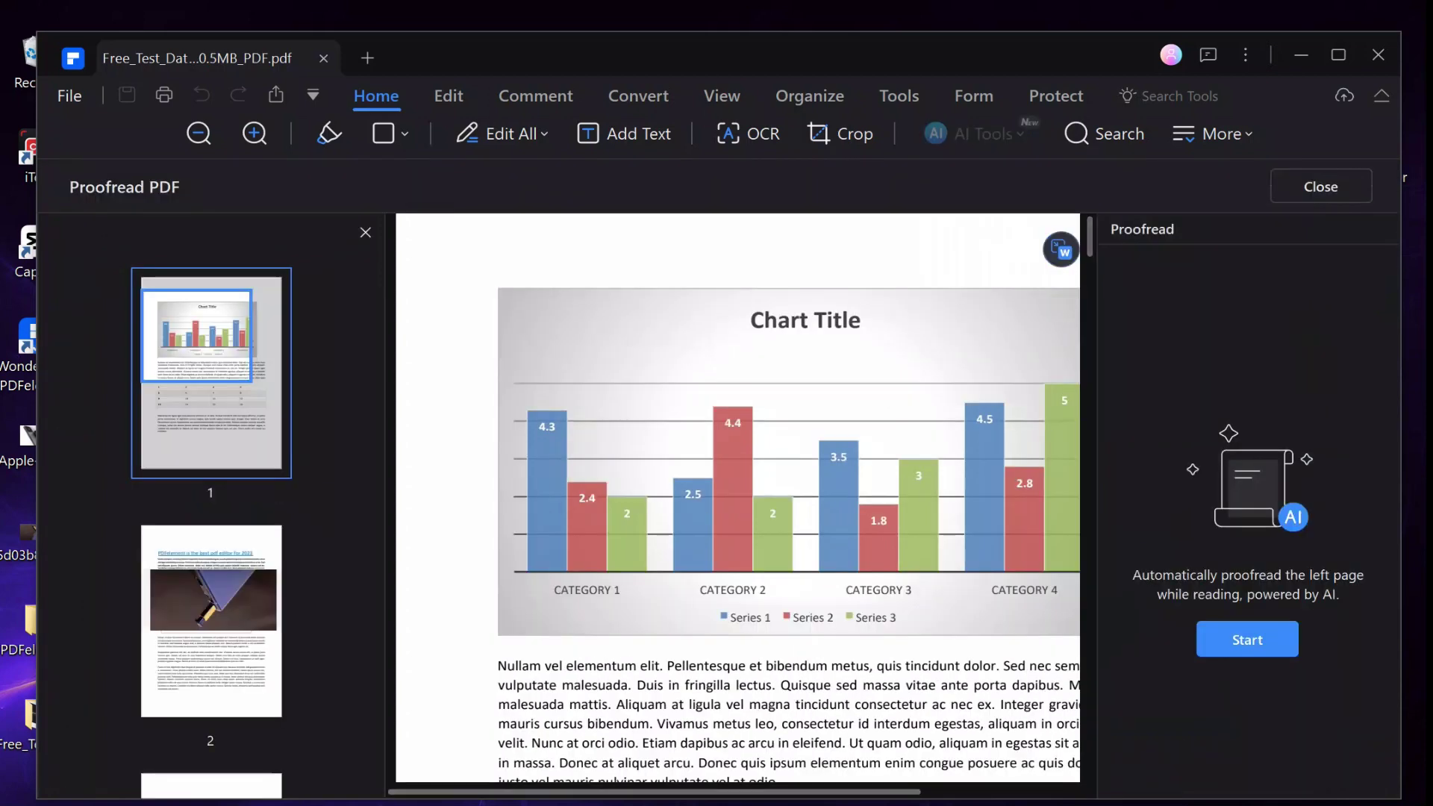
{"action": "scroll", "coordinate": [733, 498], "scroll_direction": "down", "scroll_amount": 10}
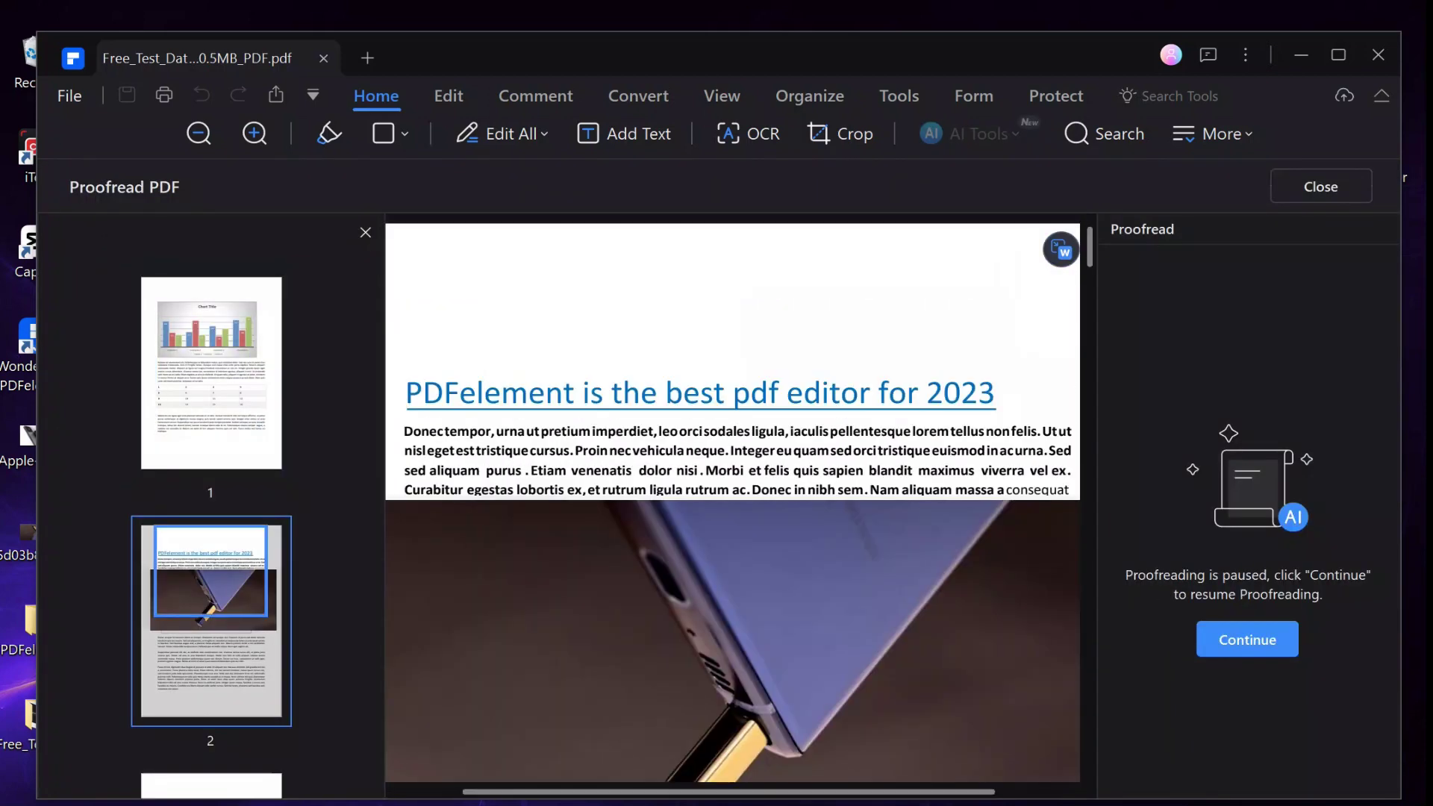
{"action": "scroll", "coordinate": [733, 499], "scroll_direction": "down", "scroll_amount": 5}
{"action": "scroll", "coordinate": [733, 499], "scroll_direction": "down", "scroll_amount": 1}
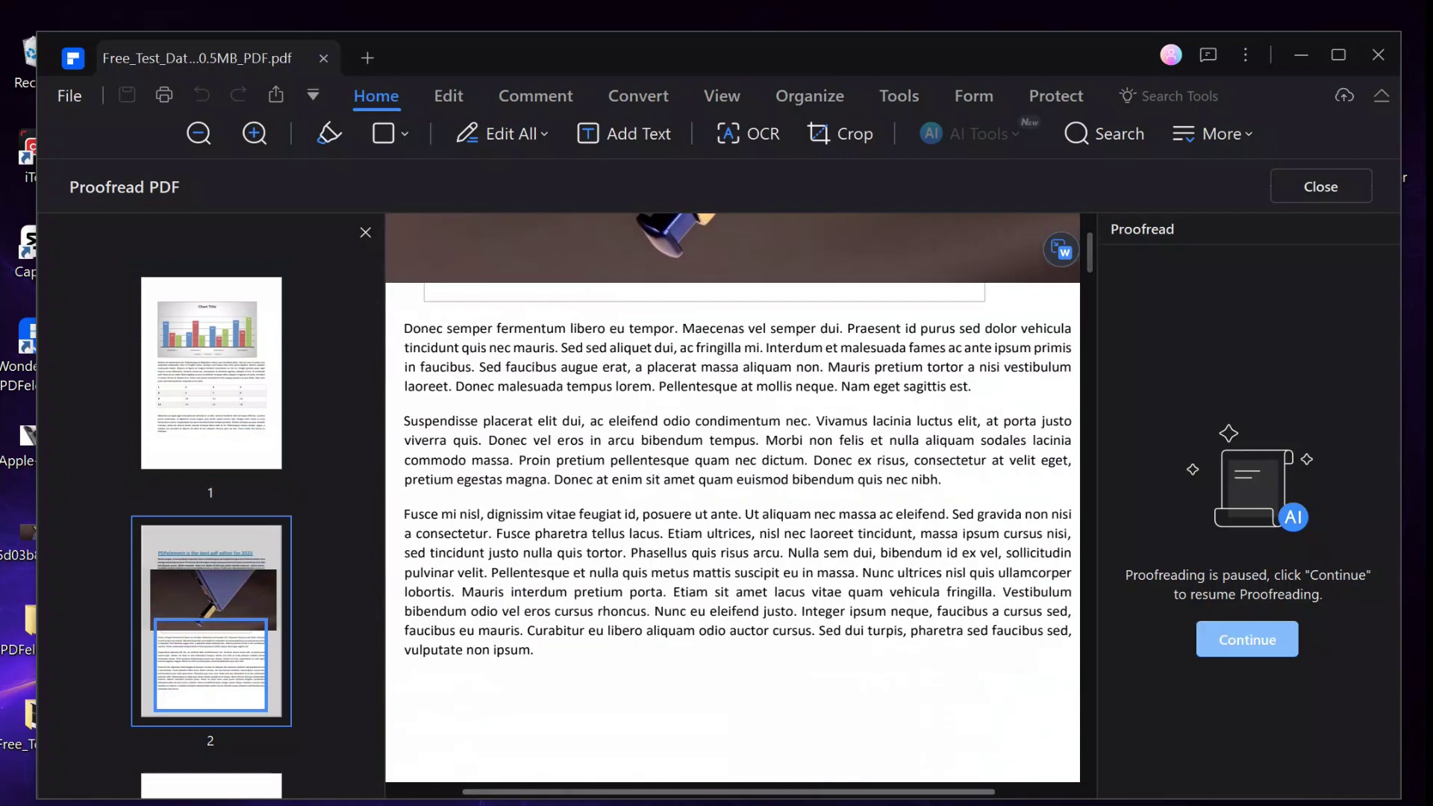
{"action": "left_click", "coordinate": [1247, 639]}
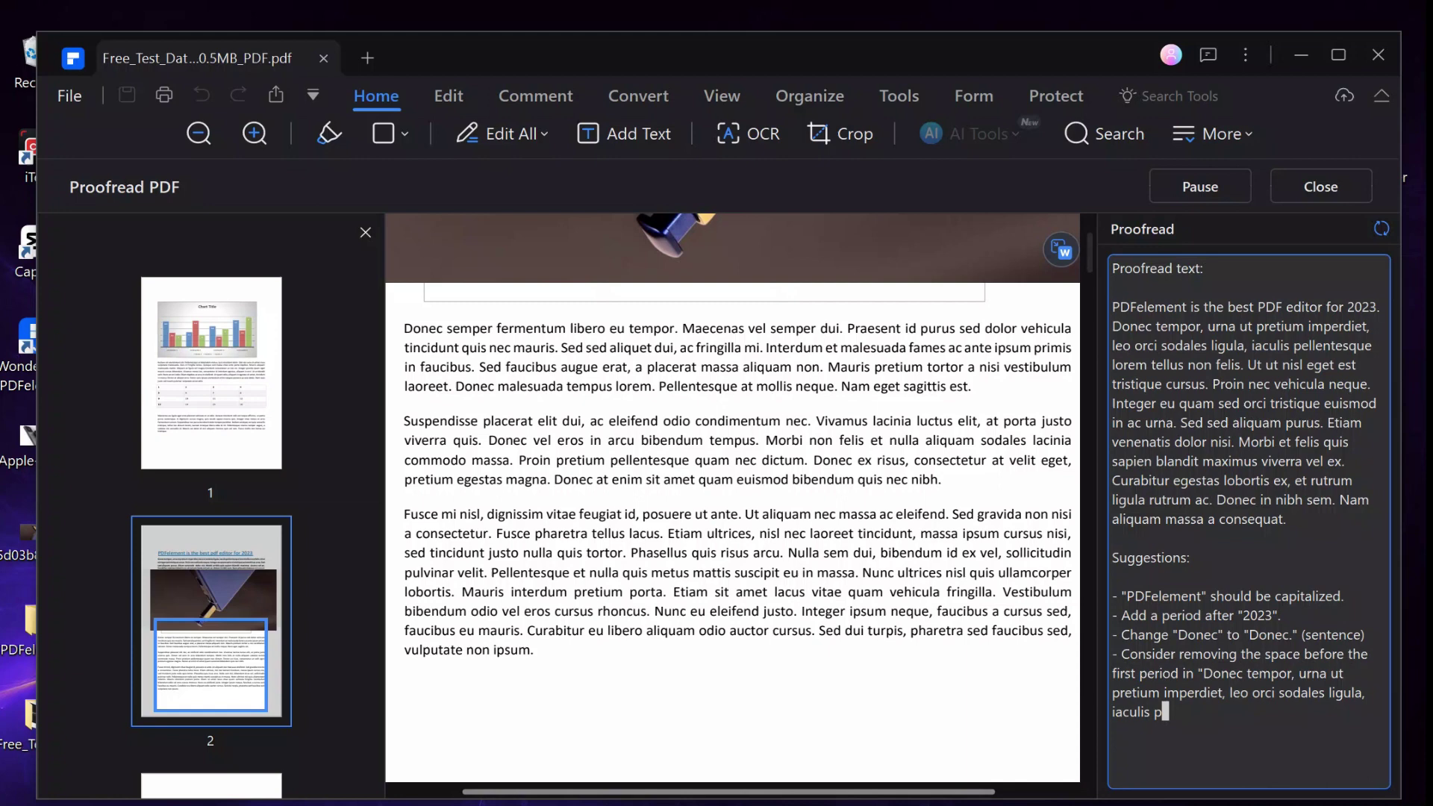
{"action": "scroll", "coordinate": [732, 492], "scroll_direction": "up", "scroll_amount": 1}
{"action": "scroll", "coordinate": [731, 493], "scroll_direction": "up", "scroll_amount": 5}
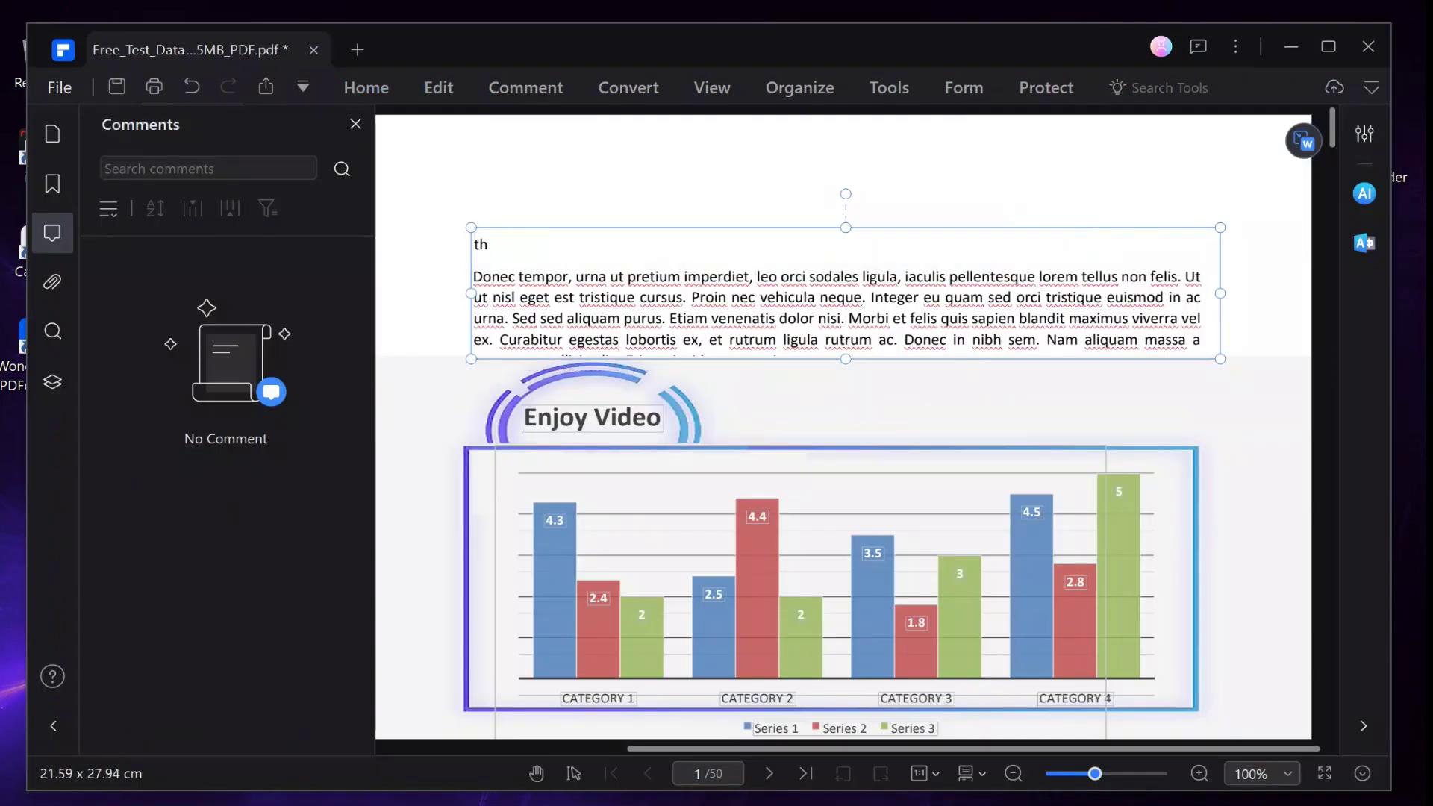
Step: Enter the heading "PDFelement is the best pdf editor for 2023" and move page 3 between pages 1 and 2
{"action": "type", "text": "PDFelement is the best pdf editor for 2023"}
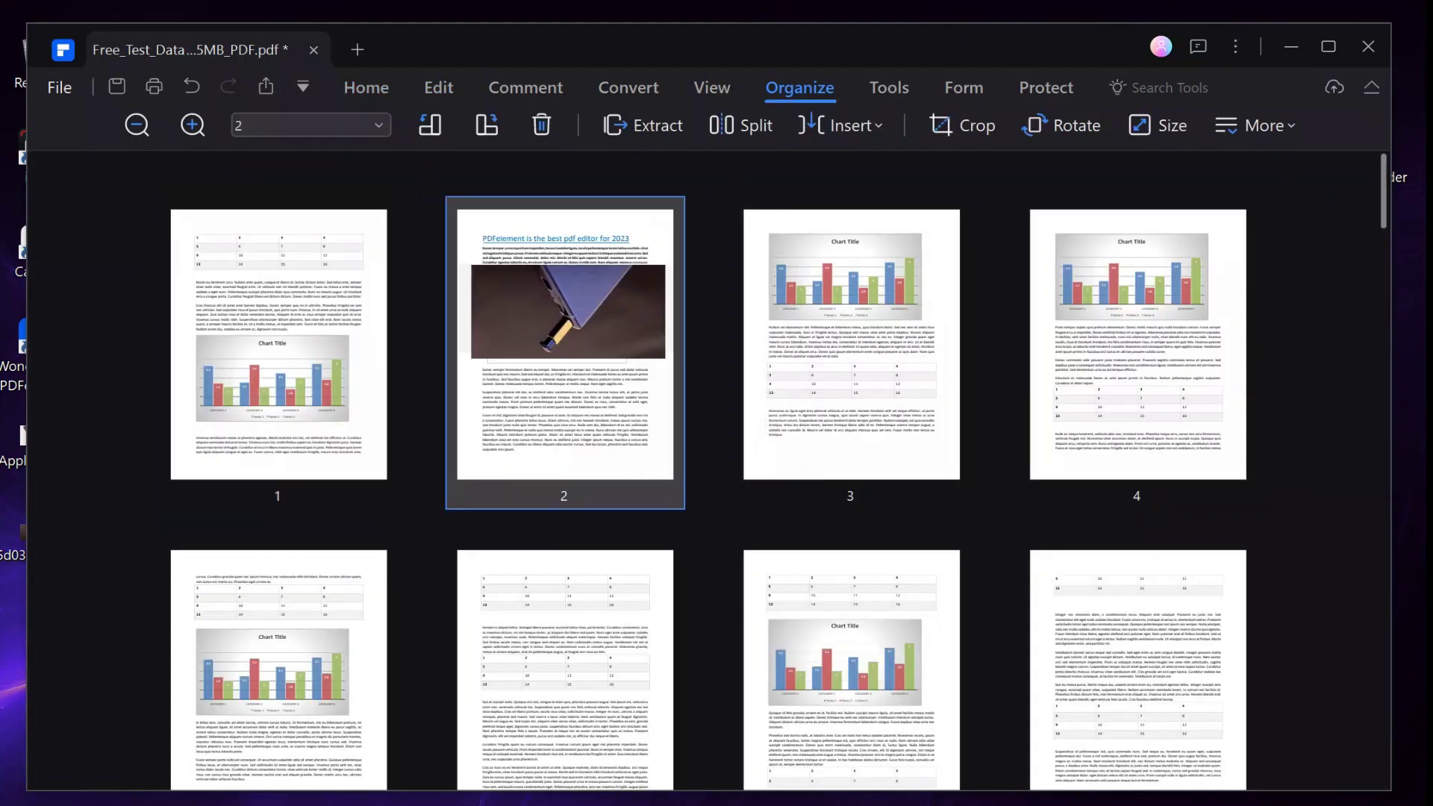
{"action": "left_click_drag", "start_coordinate": [850, 345], "coordinate": [478, 373]}
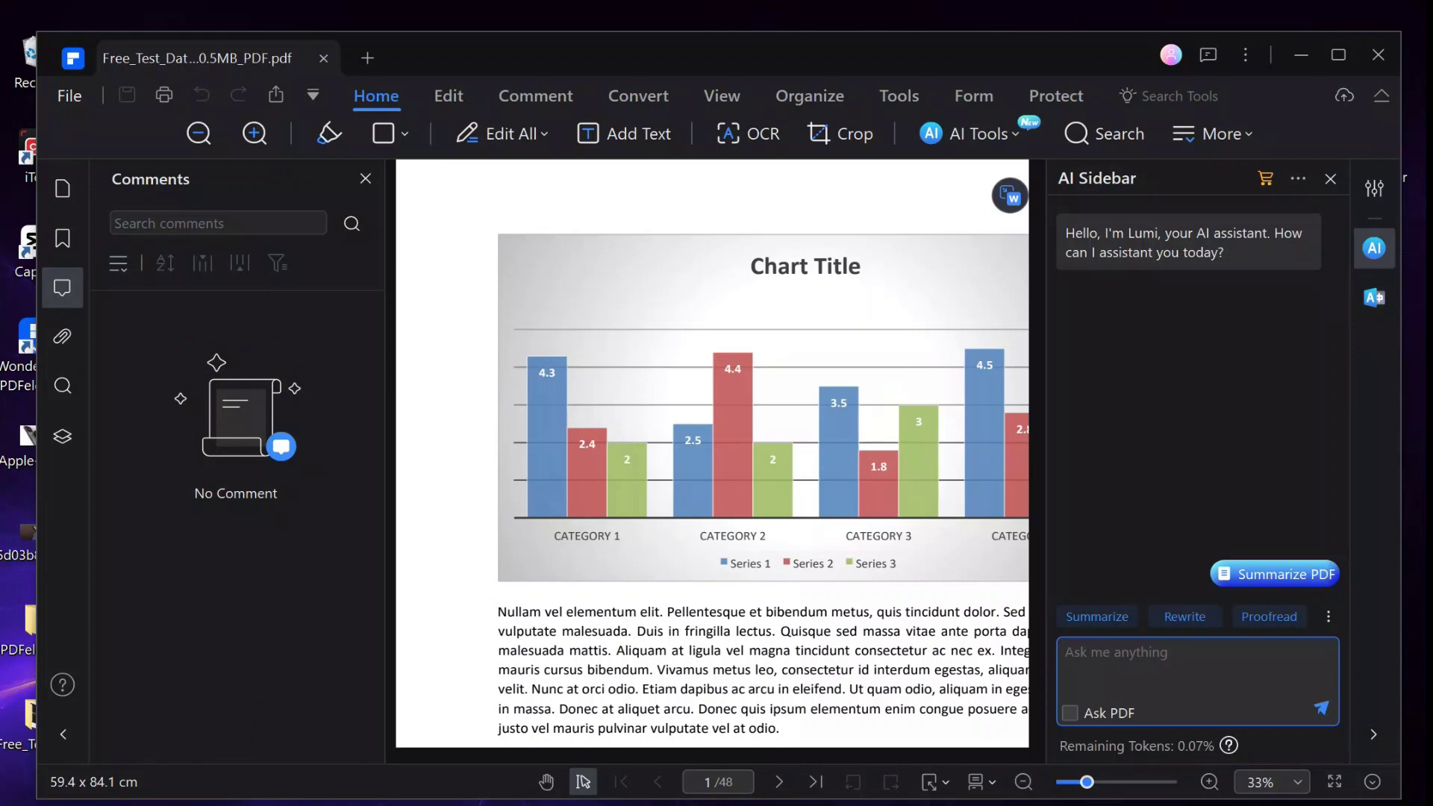
Step: Send the greeting "Hello" to the AI assistant in the main PDF
{"action": "type", "text": "Hello"}
{"action": "key", "text": "Return"}
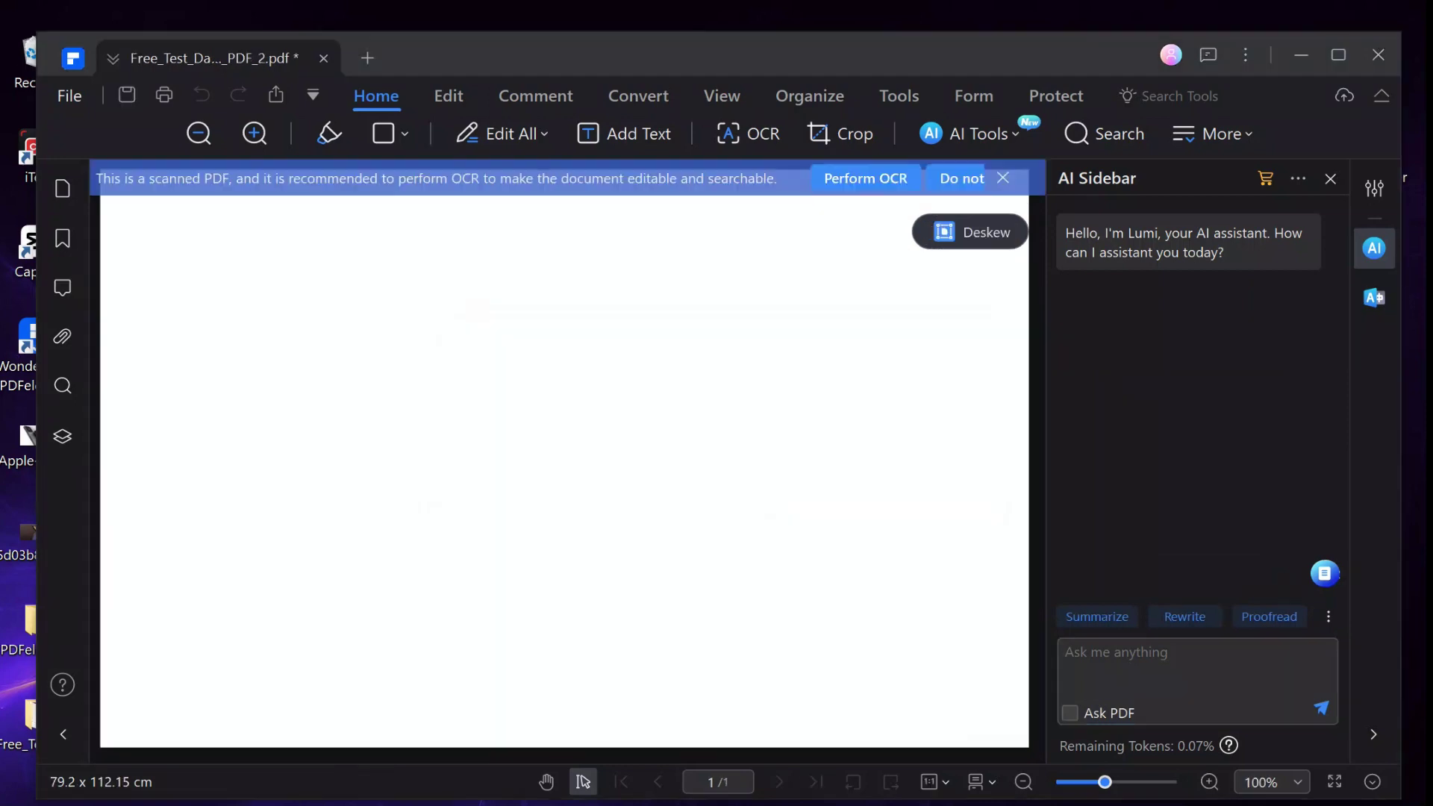
Step: Save the scanned page as the PDF Free_Test_Data_10.5MB_PDF_2 and reselect English as its OCR language
{"action": "key", "text": "ctrl+s"}
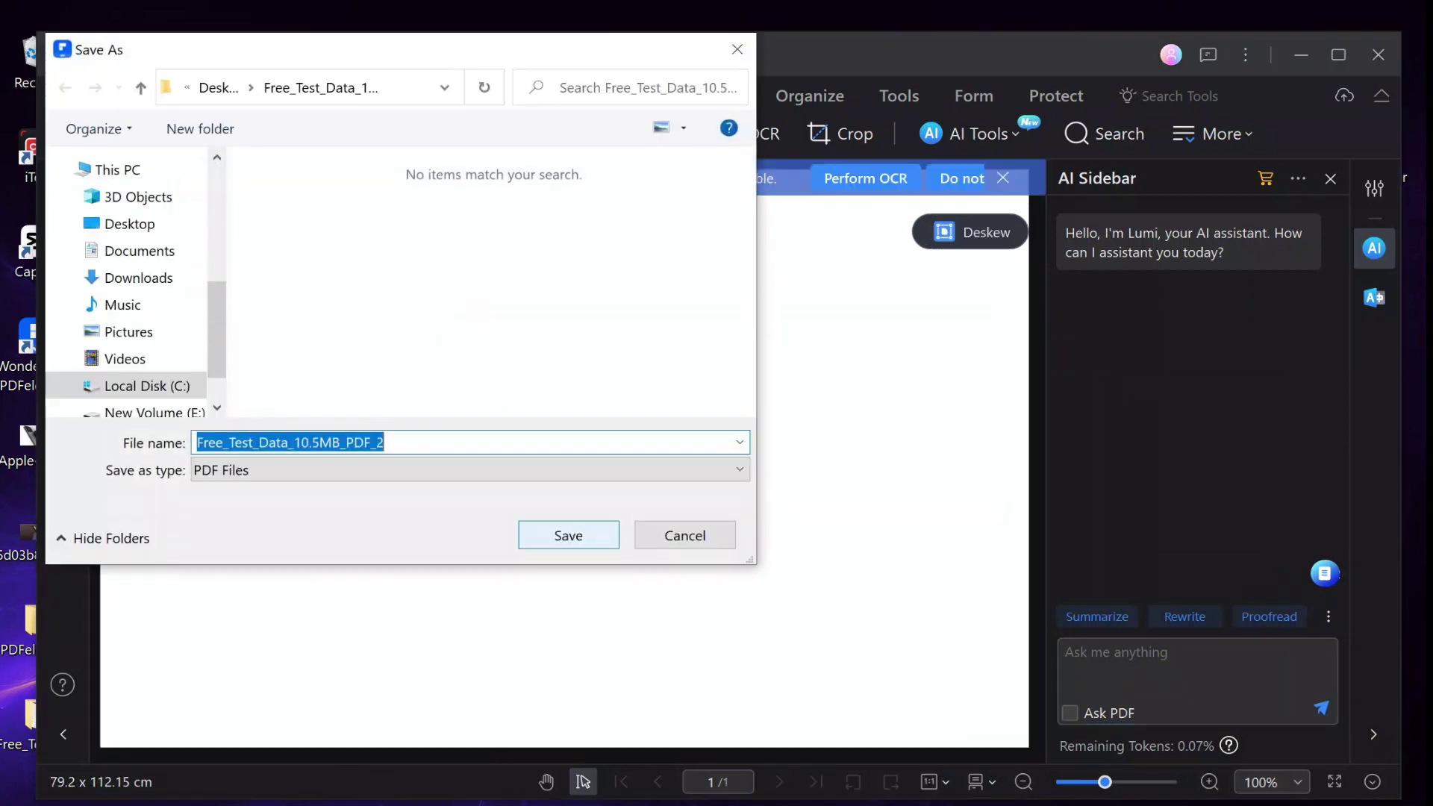
{"action": "key", "text": "Return"}
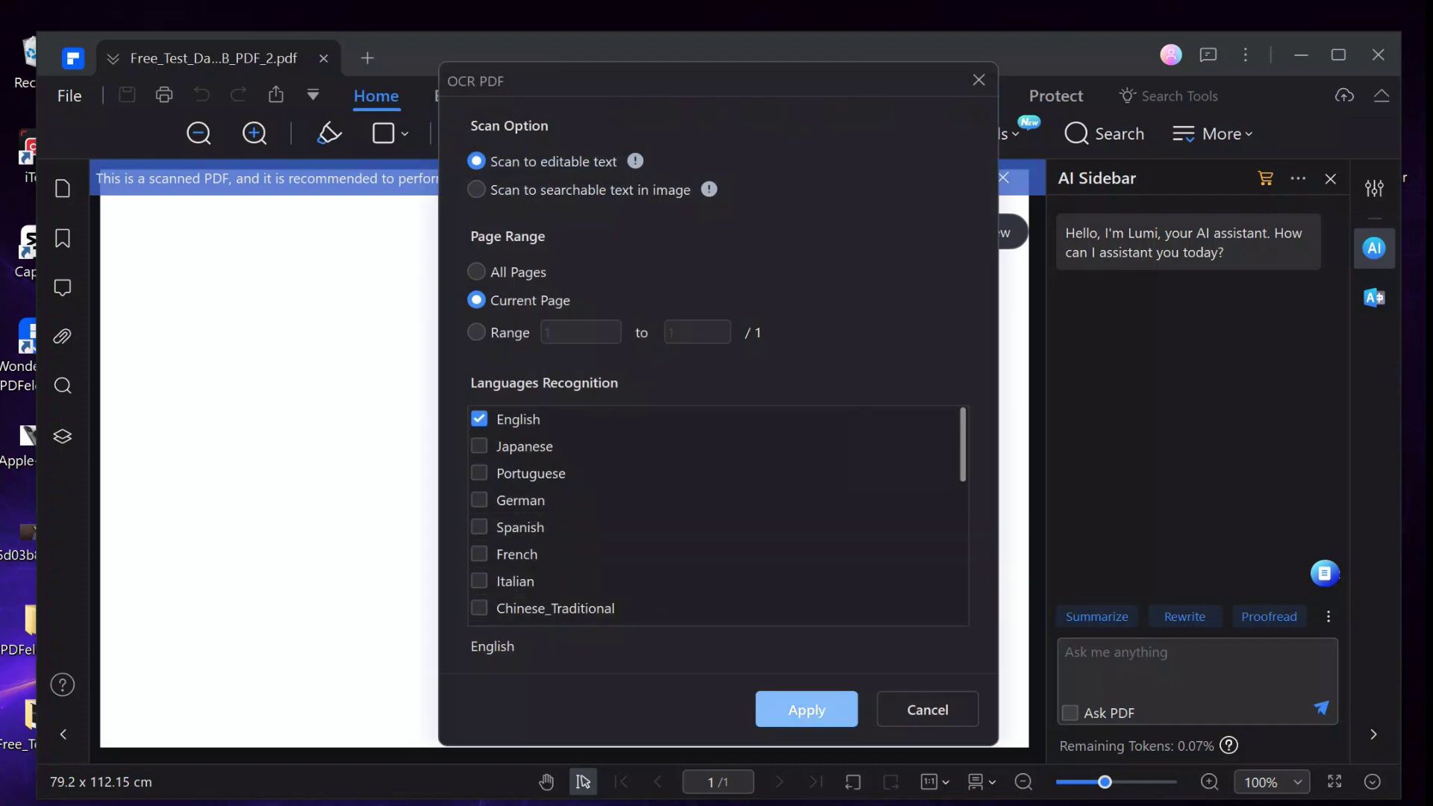
{"action": "left_click", "coordinate": [479, 419]}
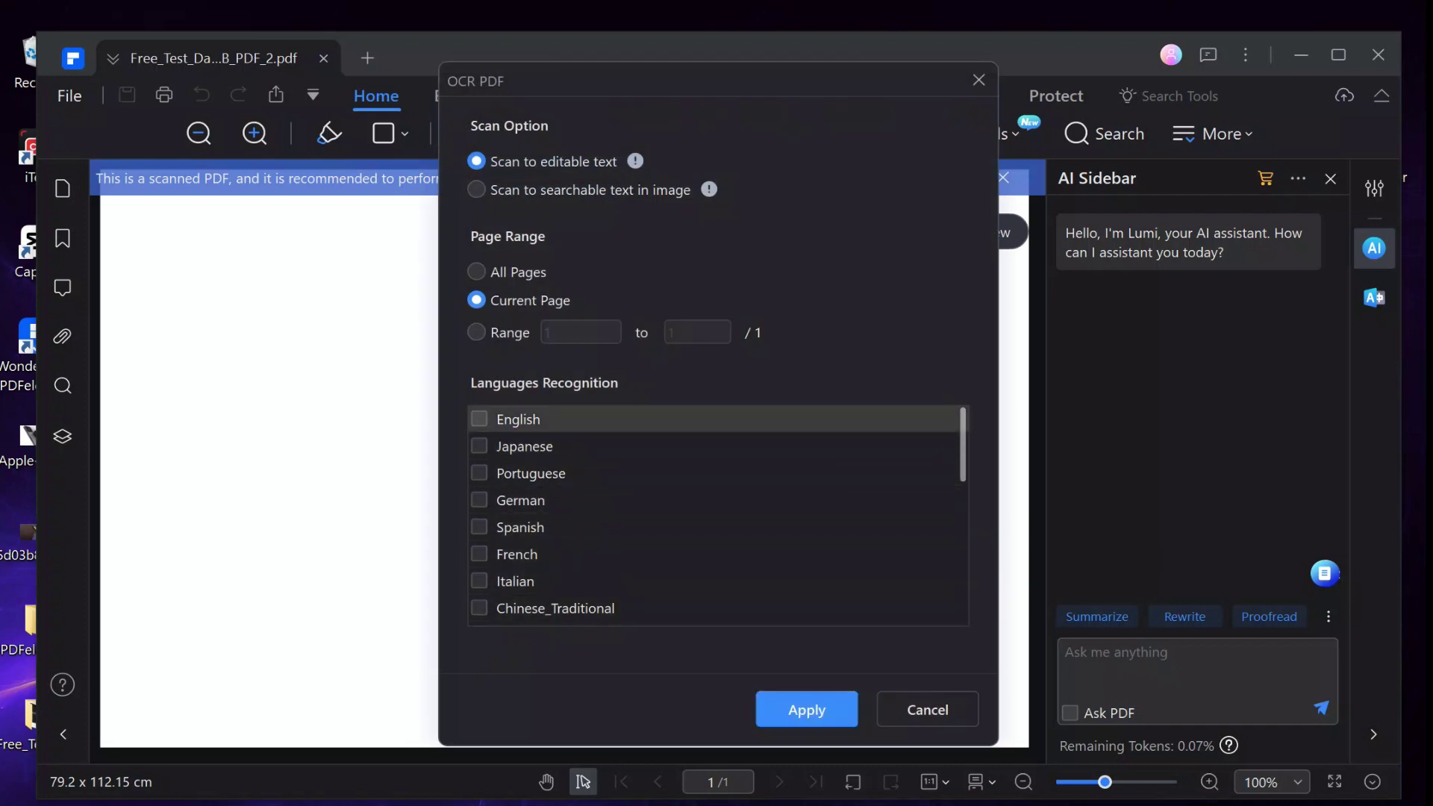
{"action": "left_click", "coordinate": [479, 419]}
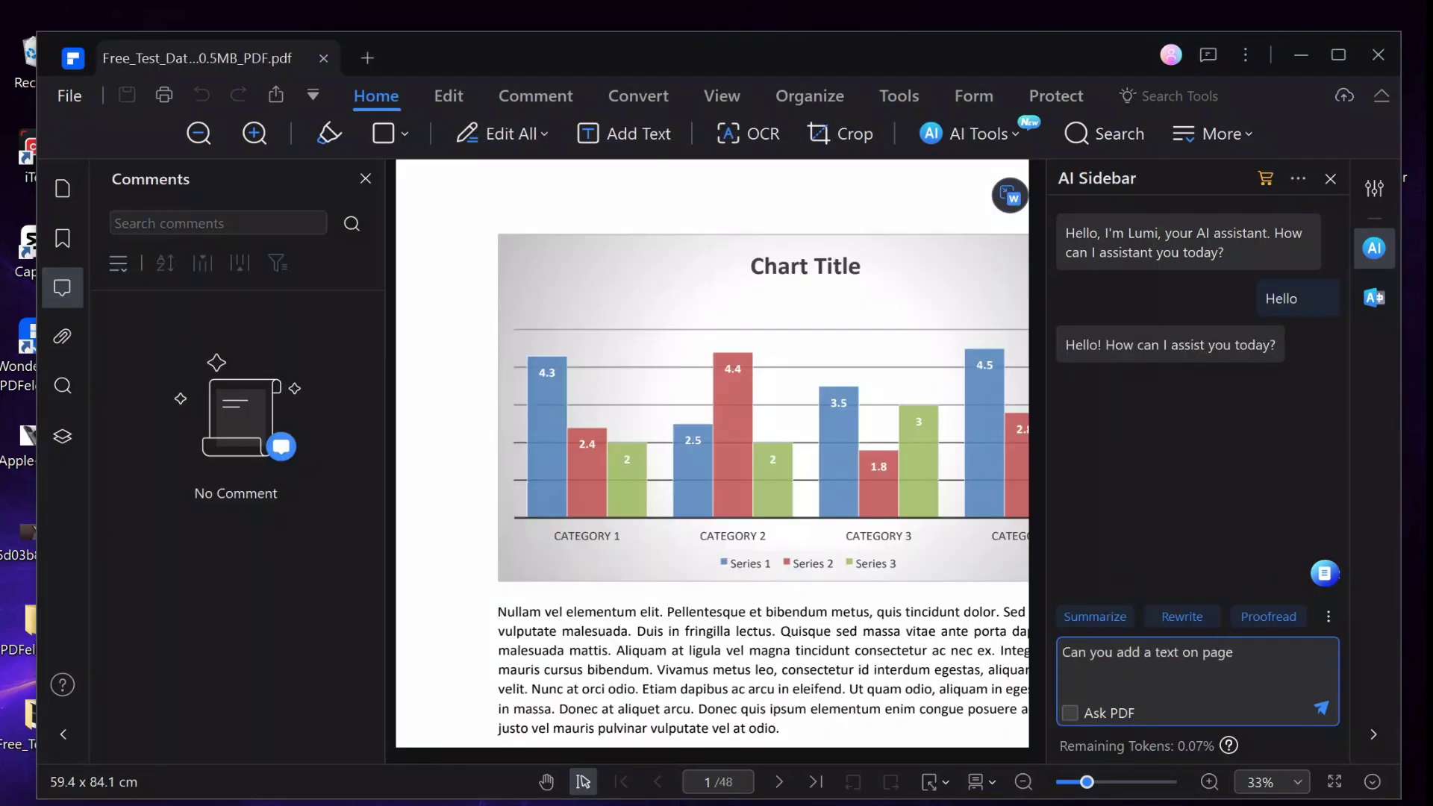
Step: Complete the assistant question about adding a text with page number 6 and send it
{"action": "type", "text": "6"}
{"action": "key", "text": "Return"}
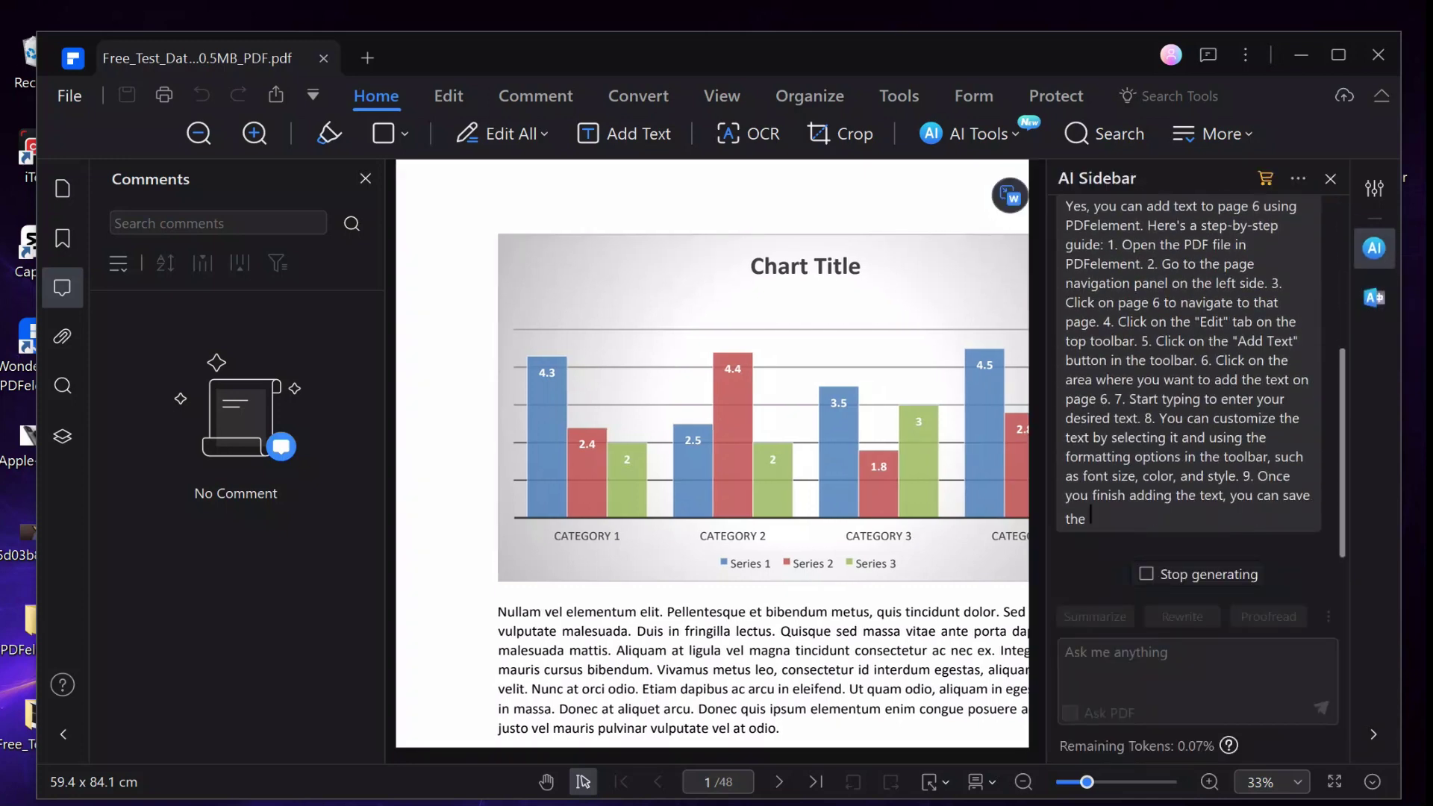
Step: Send "thank you" to the AI assistant and resume the paused proofreading of the PDF
{"action": "type", "text": "thank you"}
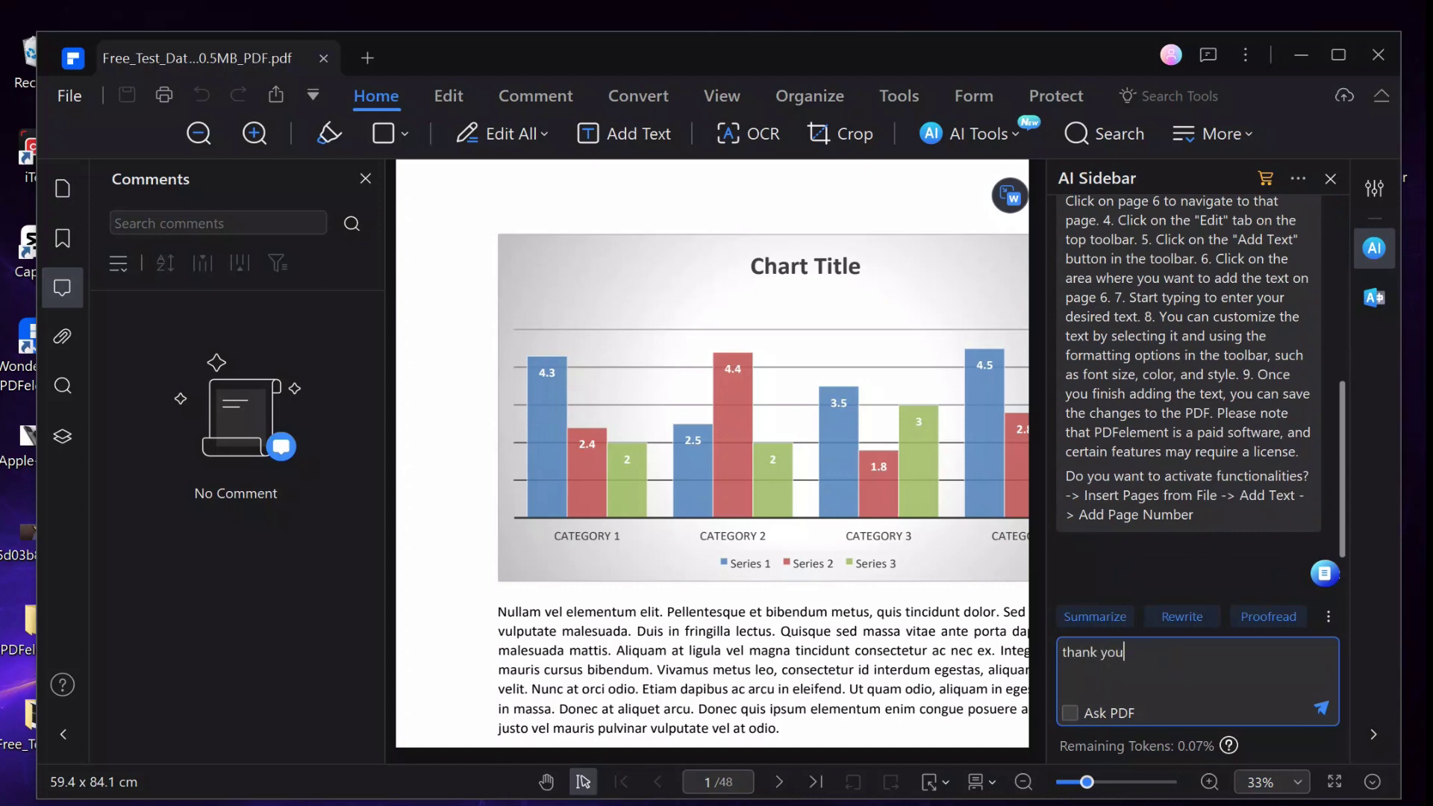
{"action": "key", "text": "Return"}
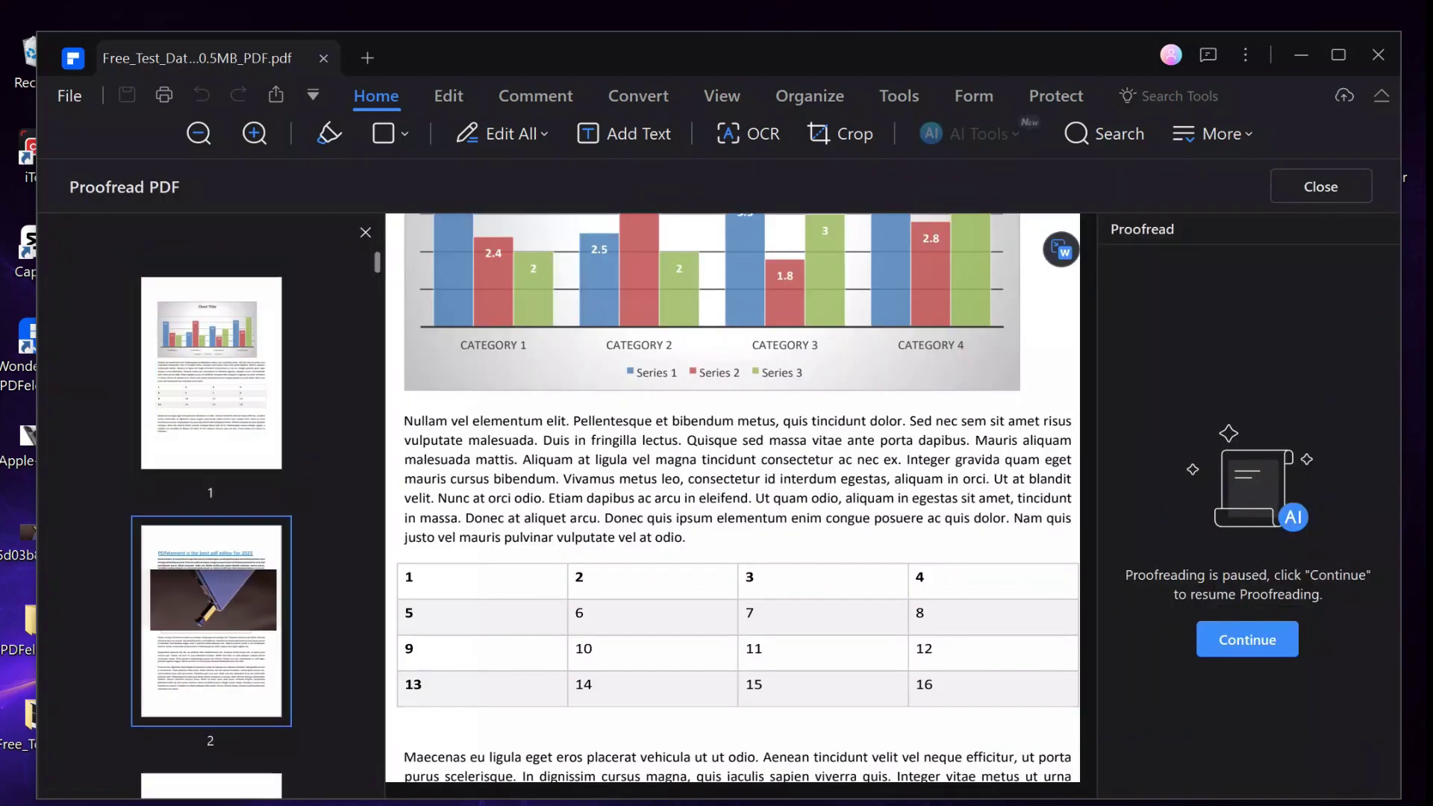
{"action": "scroll", "coordinate": [733, 497], "scroll_direction": "down", "scroll_amount": 10}
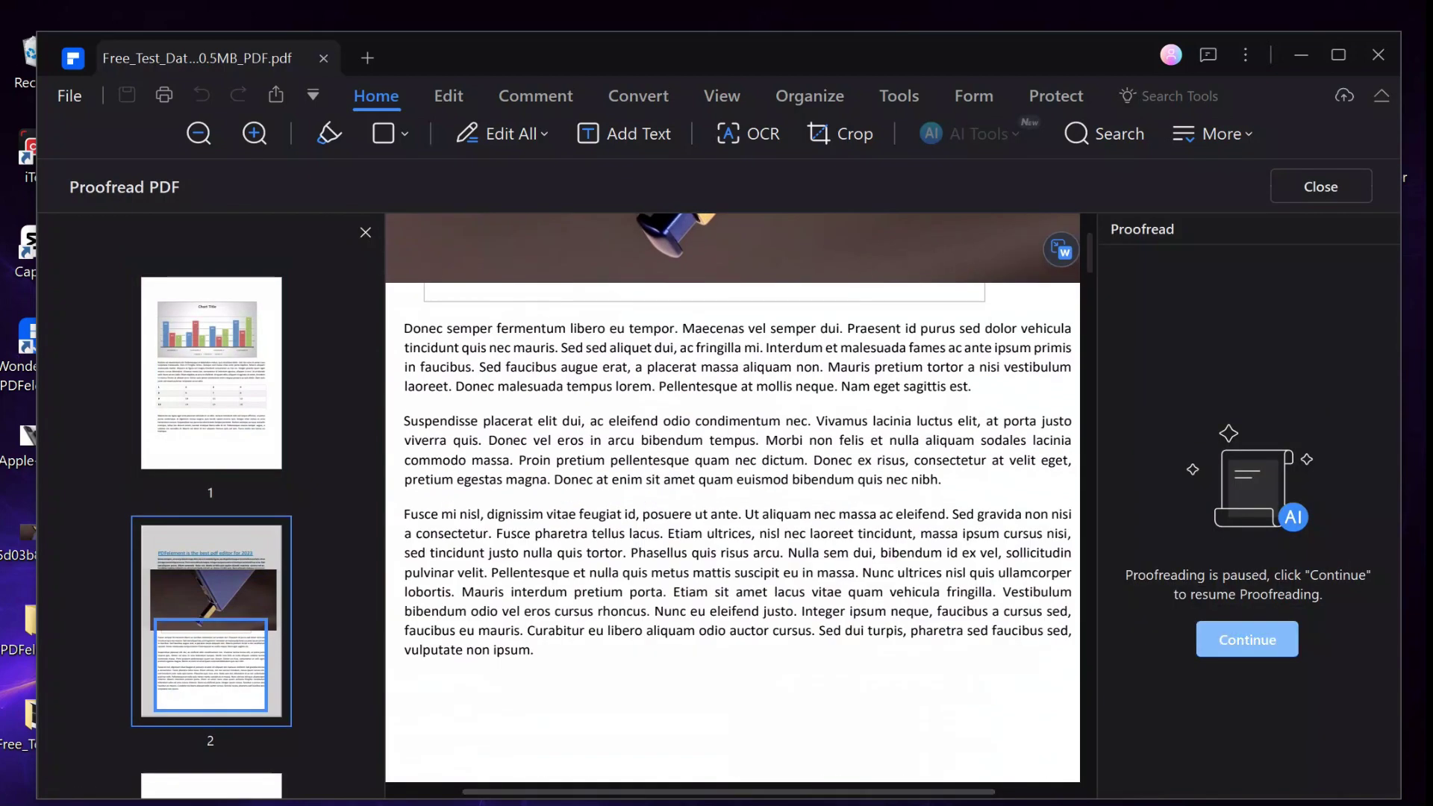
{"action": "left_click", "coordinate": [1247, 639]}
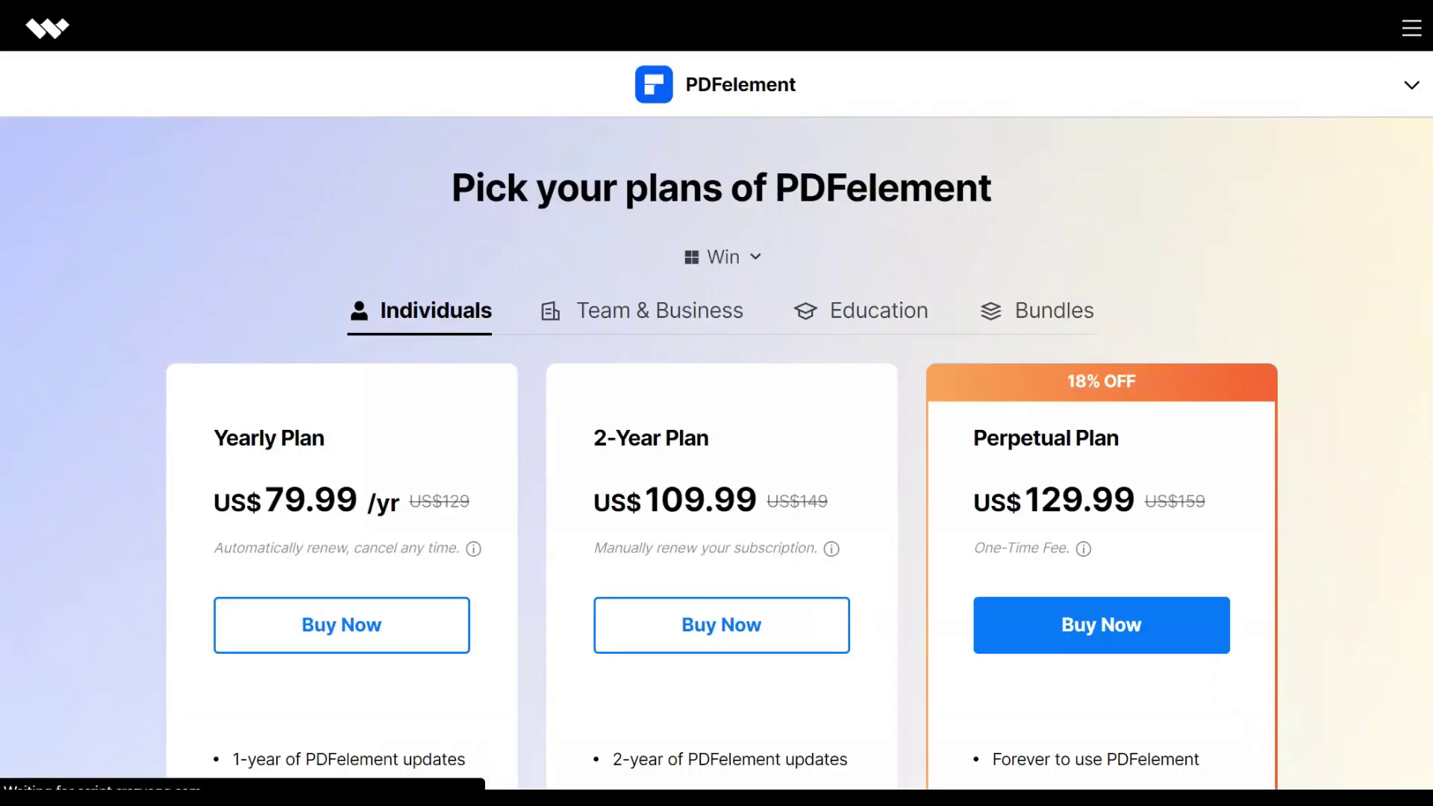
Step: Review the Individuals plans on the PDFelement pricing page, highlighting the names and prices of the Yearly and 2-Year plans
{"action": "scroll", "coordinate": [716, 418], "scroll_direction": "down", "scroll_amount": 4}
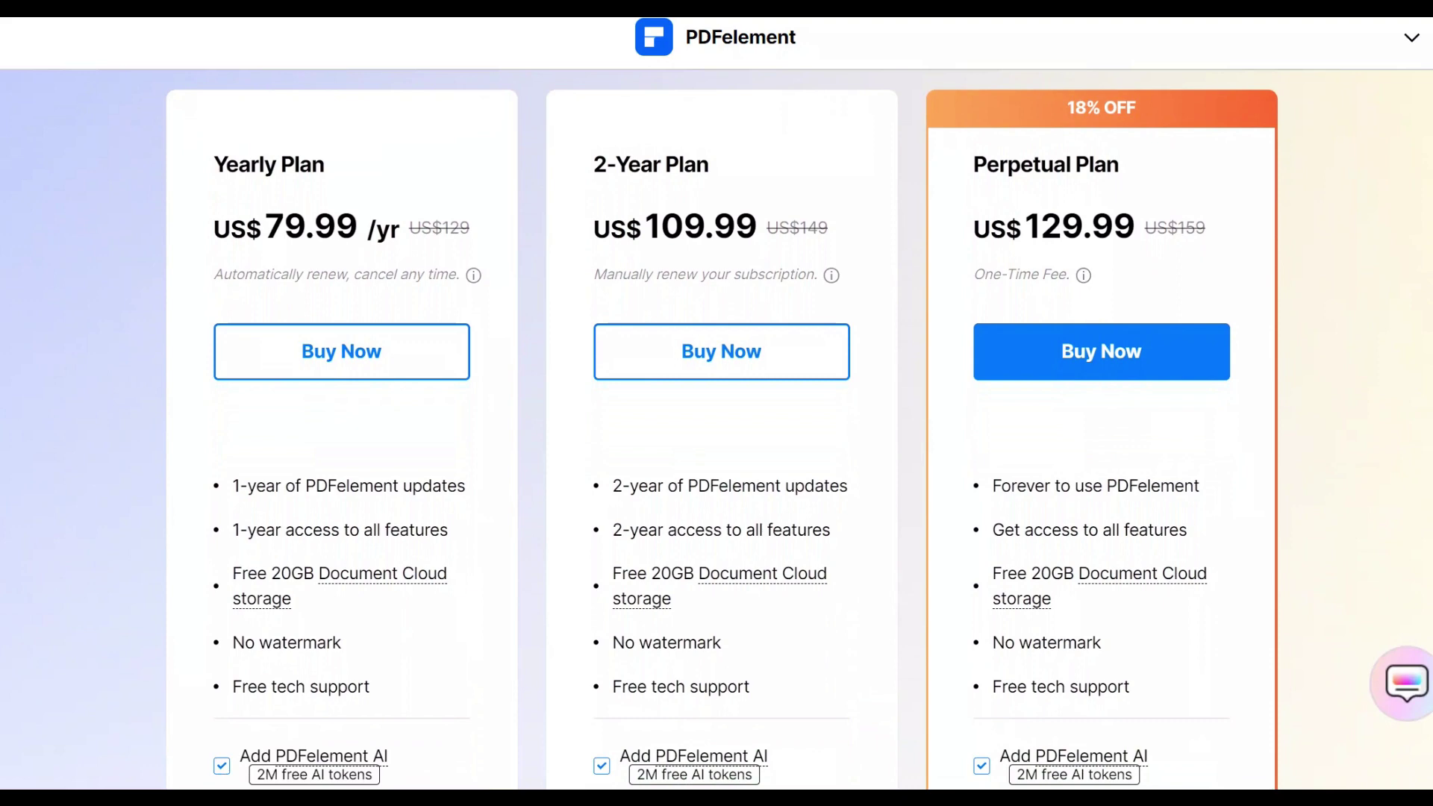
{"action": "left_click_drag", "start_coordinate": [214, 164], "coordinate": [389, 227]}
{"action": "mouse_move", "coordinate": [399, 228]}
{"action": "left_mouse_down"}
{"action": "mouse_move", "coordinate": [323, 164]}
{"action": "mouse_move", "coordinate": [399, 228]}
{"action": "left_mouse_up"}
{"action": "left_click_drag", "start_coordinate": [593, 164], "coordinate": [735, 227]}
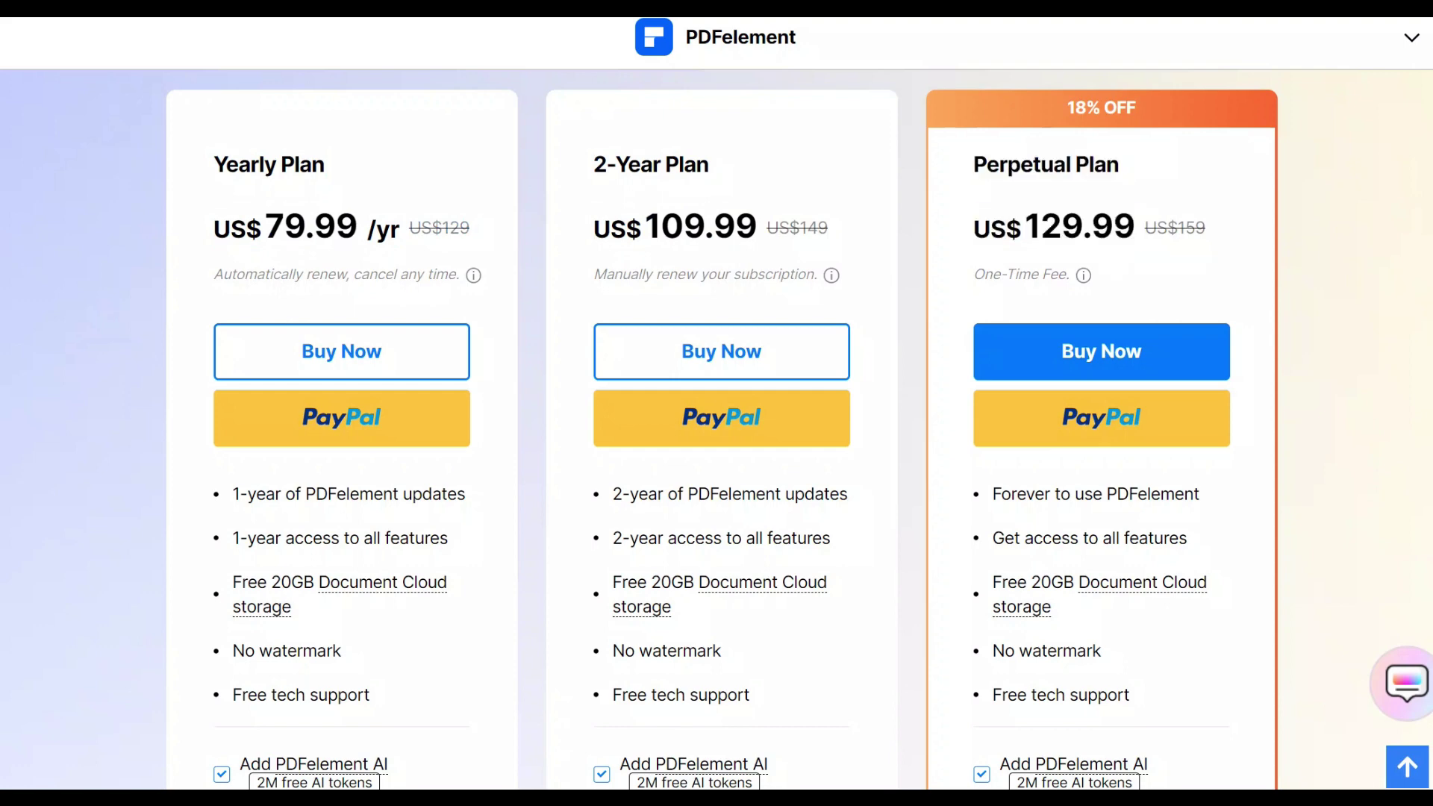
{"action": "scroll", "coordinate": [721, 429], "scroll_direction": "down", "scroll_amount": 1}
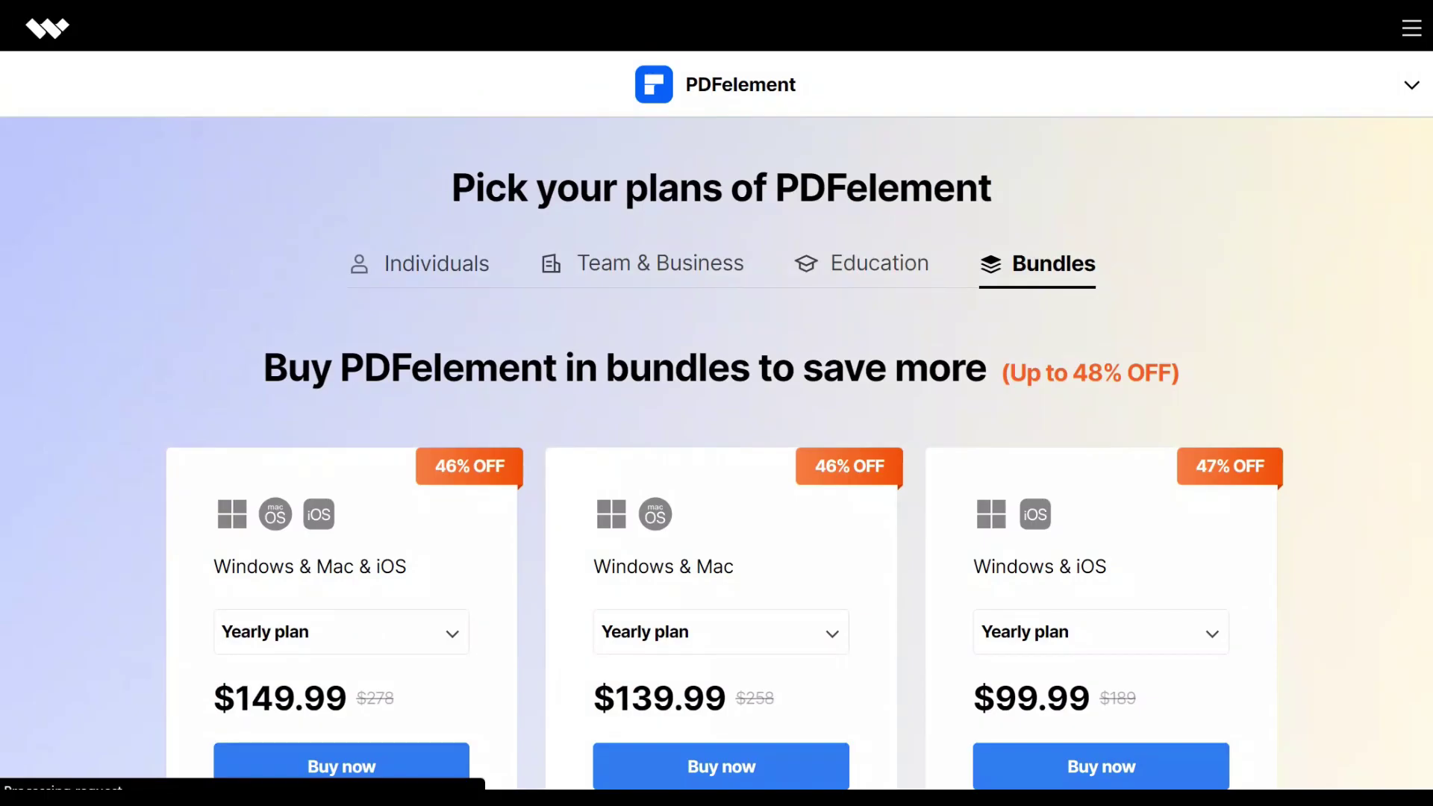
Step: Examine the Bundles offers for the Windows, Mac and iOS combinations, including their prices and included products
{"action": "scroll", "coordinate": [716, 418], "scroll_direction": "down", "scroll_amount": 3}
{"action": "scroll", "coordinate": [716, 418], "scroll_direction": "down", "scroll_amount": 4}
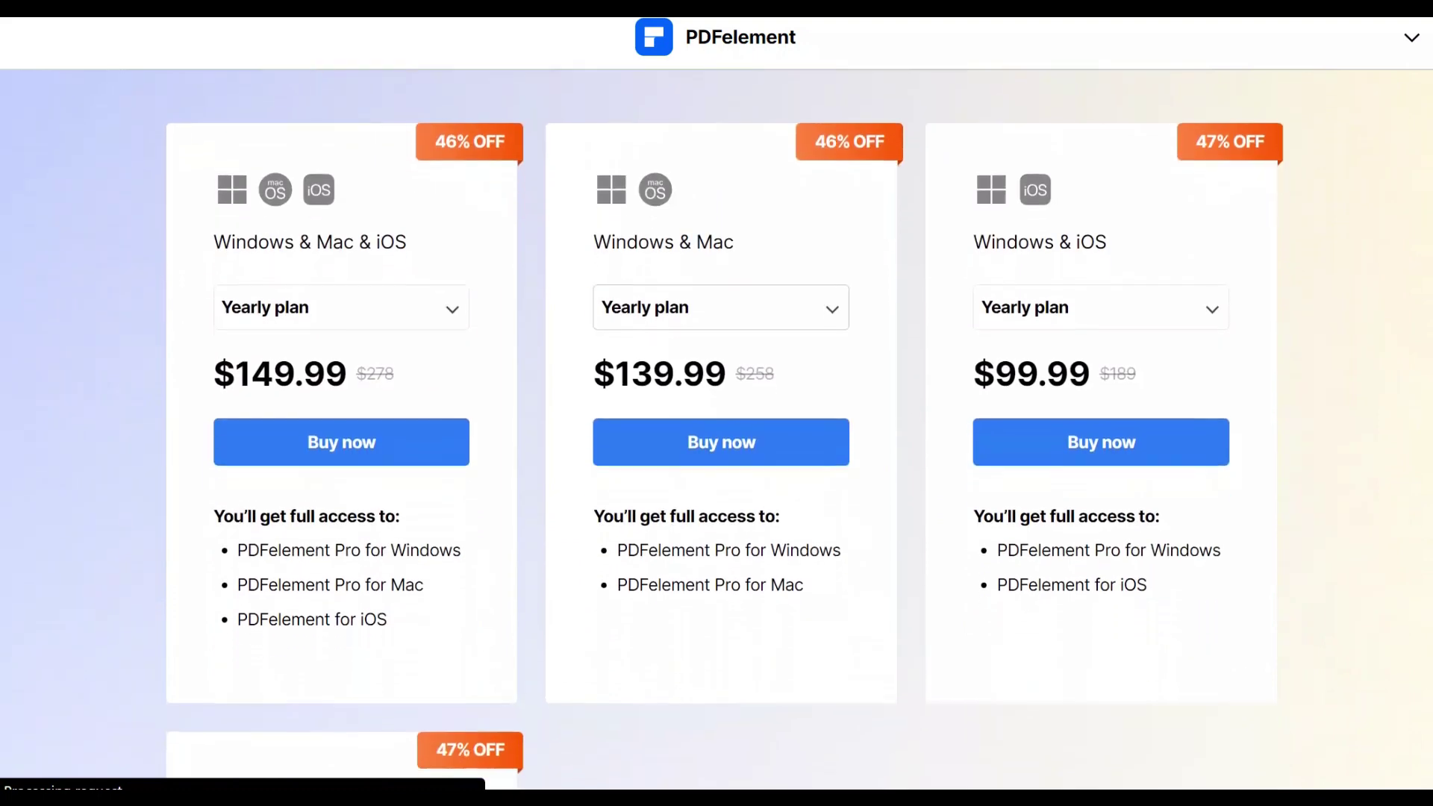
{"action": "scroll", "coordinate": [716, 418], "scroll_direction": "down", "scroll_amount": 4}
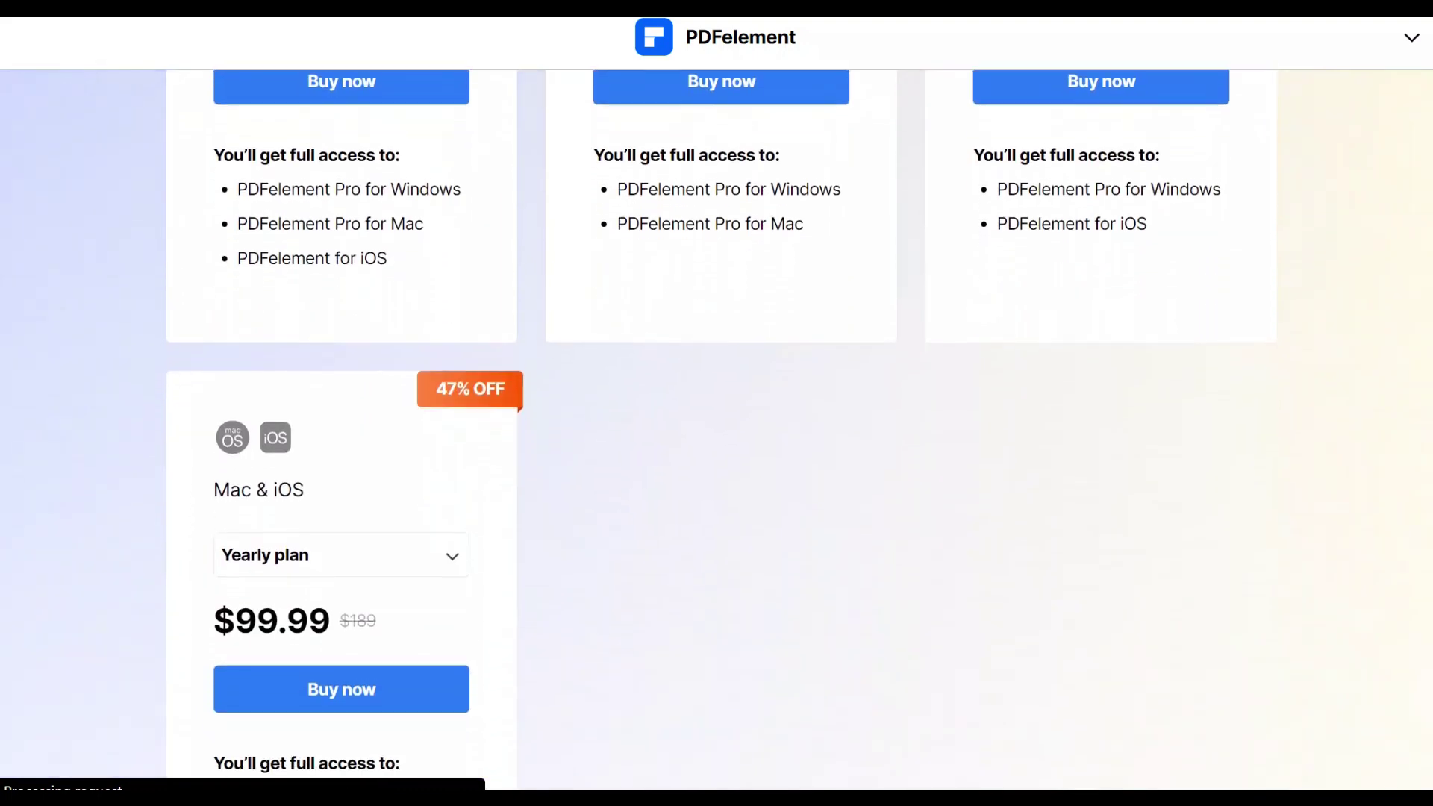
{"action": "scroll", "coordinate": [716, 418], "scroll_direction": "up", "scroll_amount": 9}
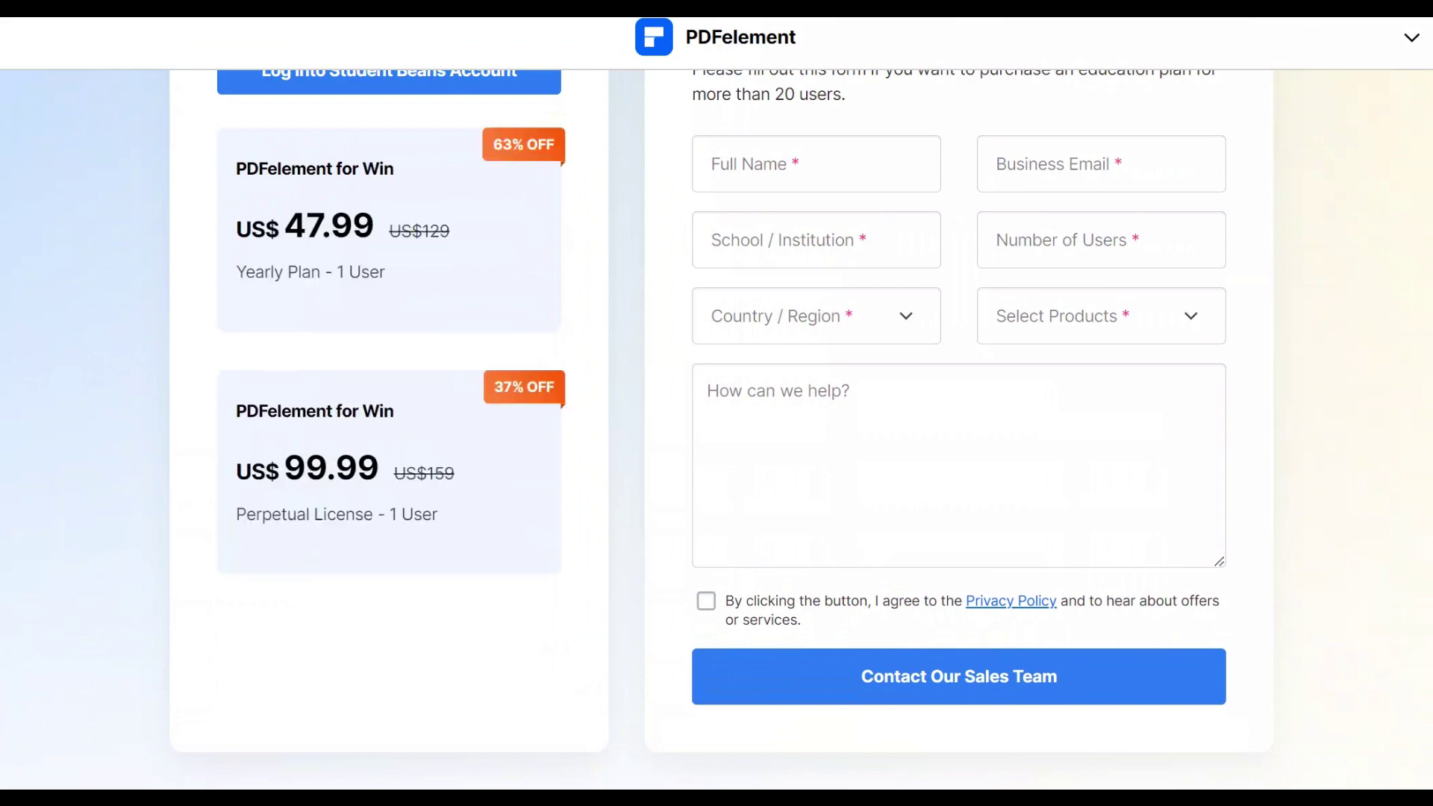
Step: Look over the Education plans for students and educators, and view the Team & Business plan's pricing, features and contact form
{"action": "scroll", "coordinate": [716, 429], "scroll_direction": "up", "scroll_amount": 2}
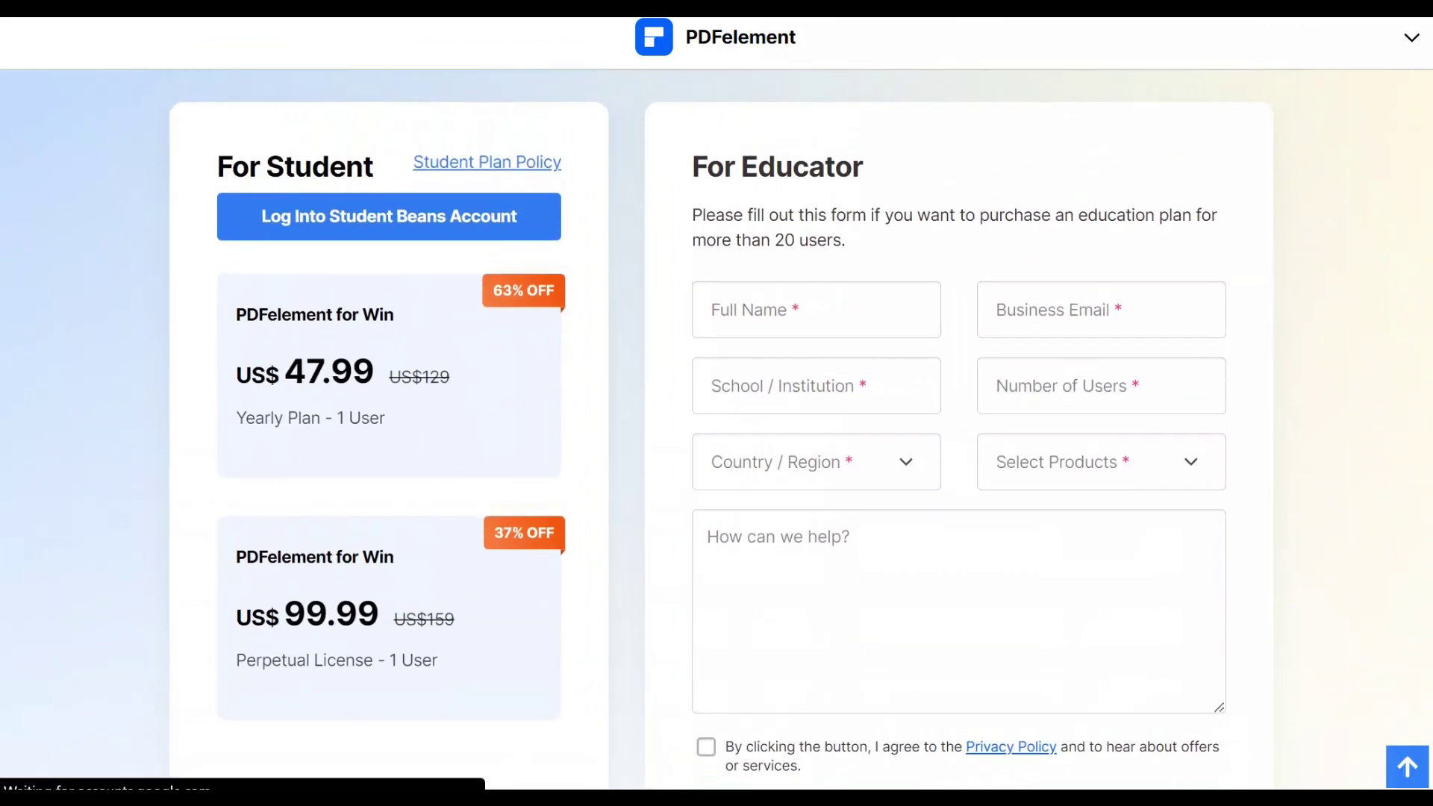
{"action": "scroll", "coordinate": [716, 430], "scroll_direction": "up", "scroll_amount": 4}
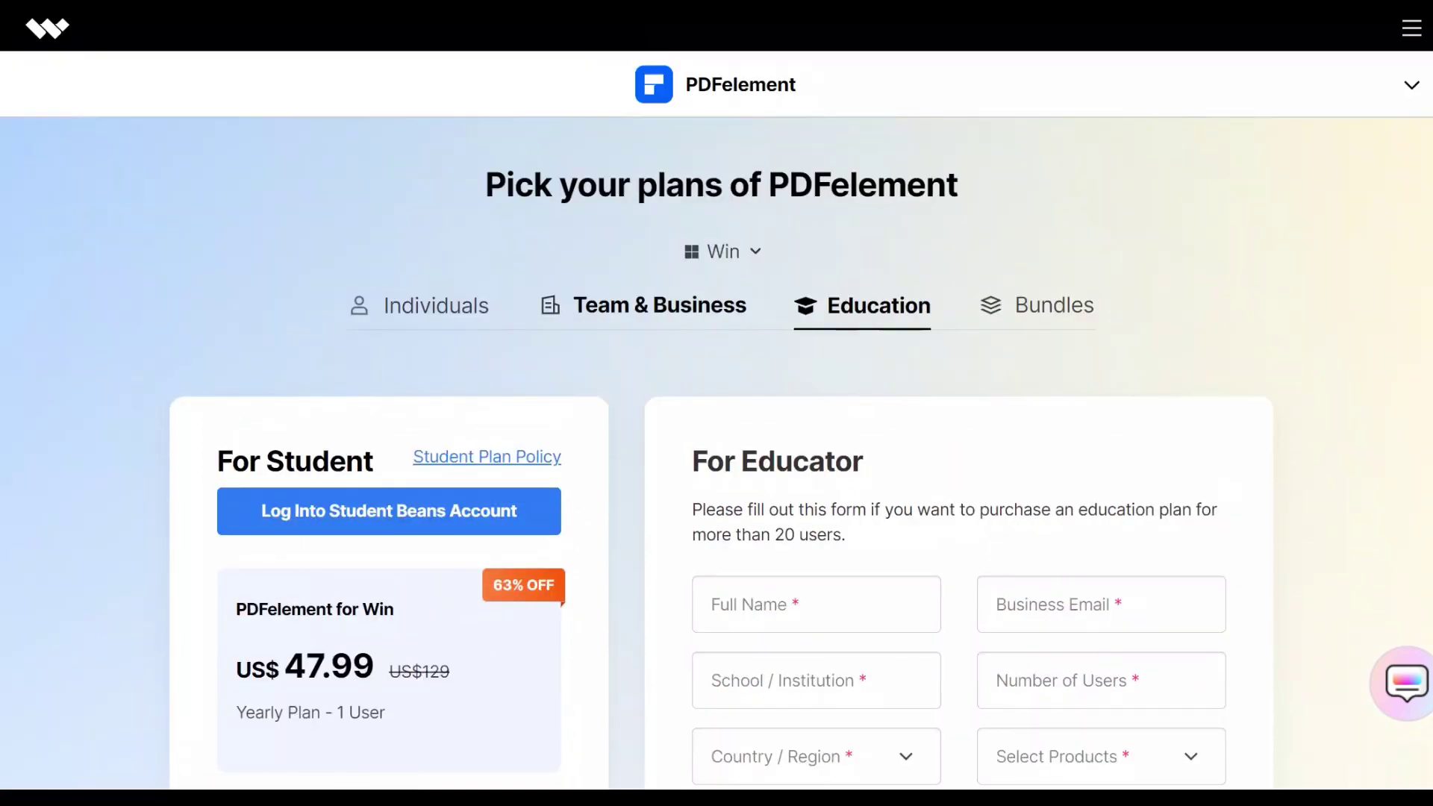
{"action": "left_click", "coordinate": [644, 305]}
{"action": "scroll", "coordinate": [643, 305], "scroll_direction": "down", "scroll_amount": 7}
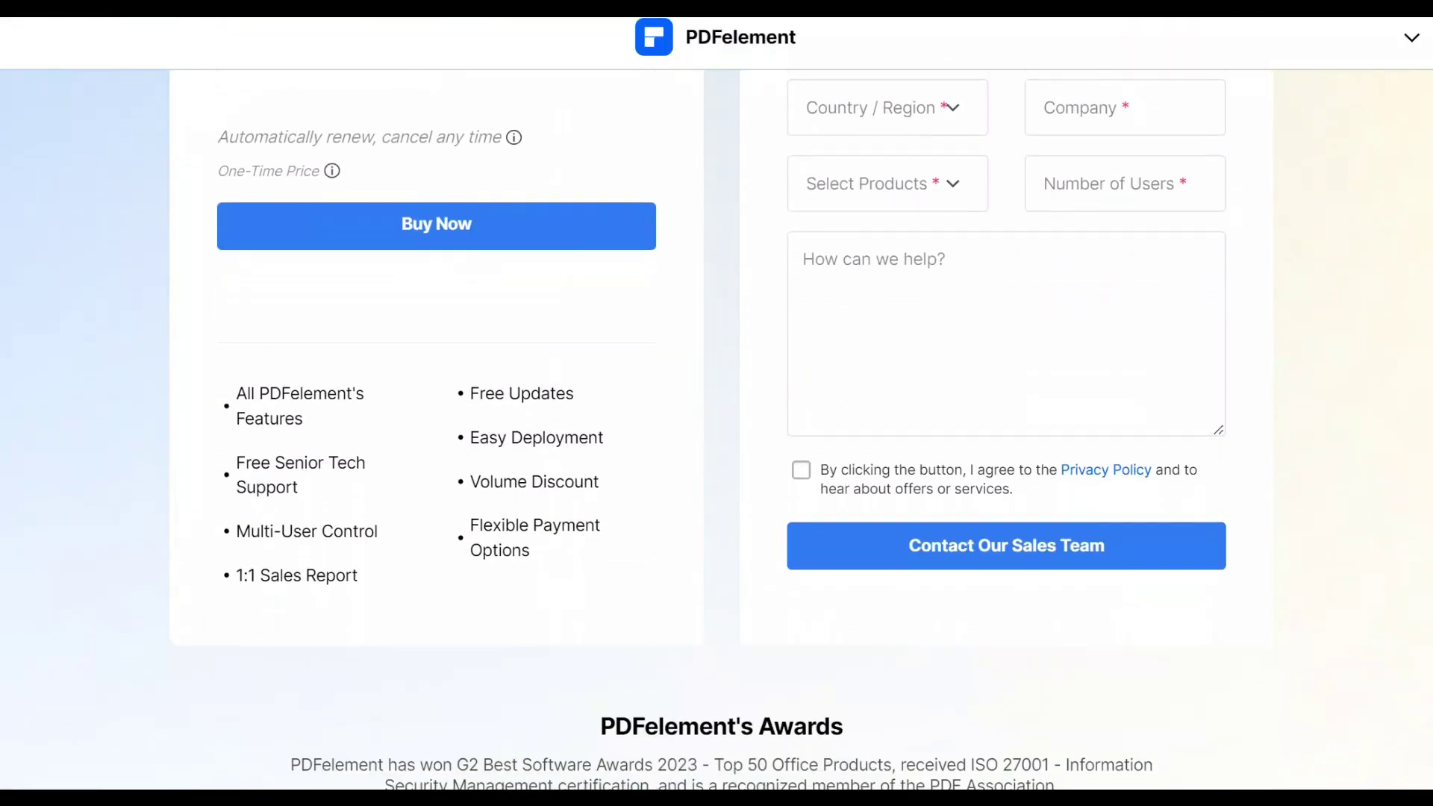
{"action": "scroll", "coordinate": [717, 429], "scroll_direction": "up", "scroll_amount": 5}
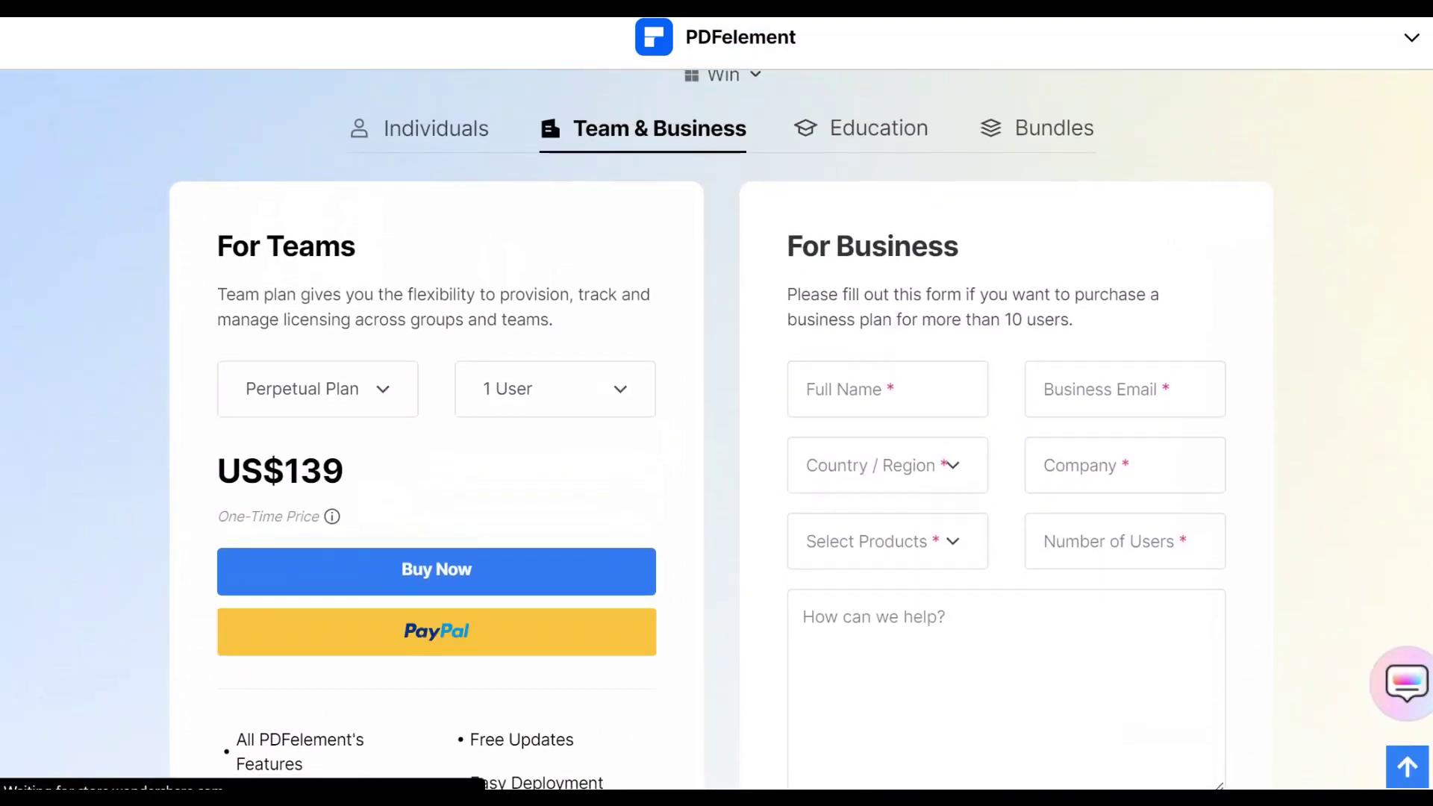